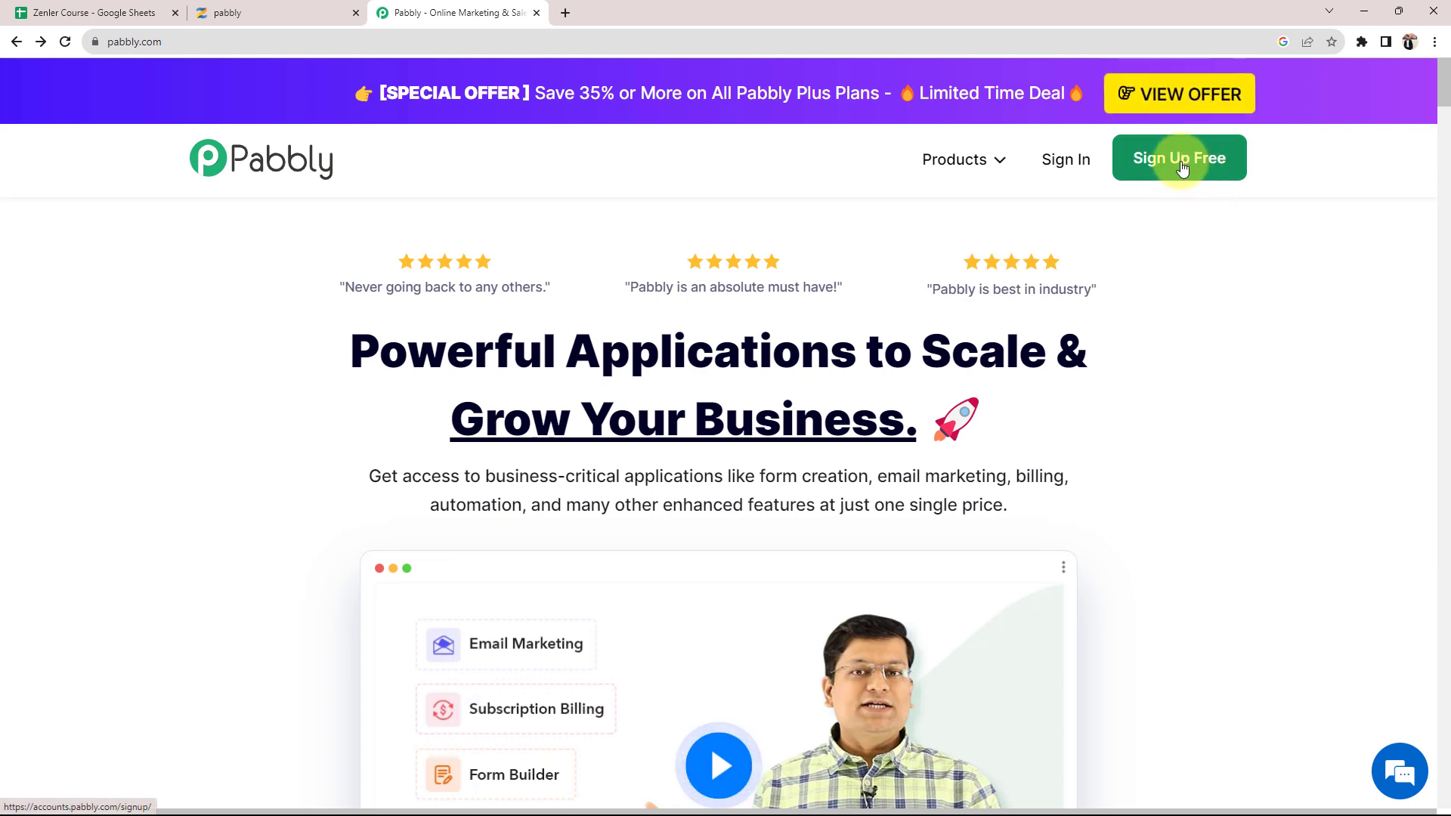
# Step: Sign in to the Pabbly account and open the Pabbly Connect app
pyautogui.click(1070, 163)
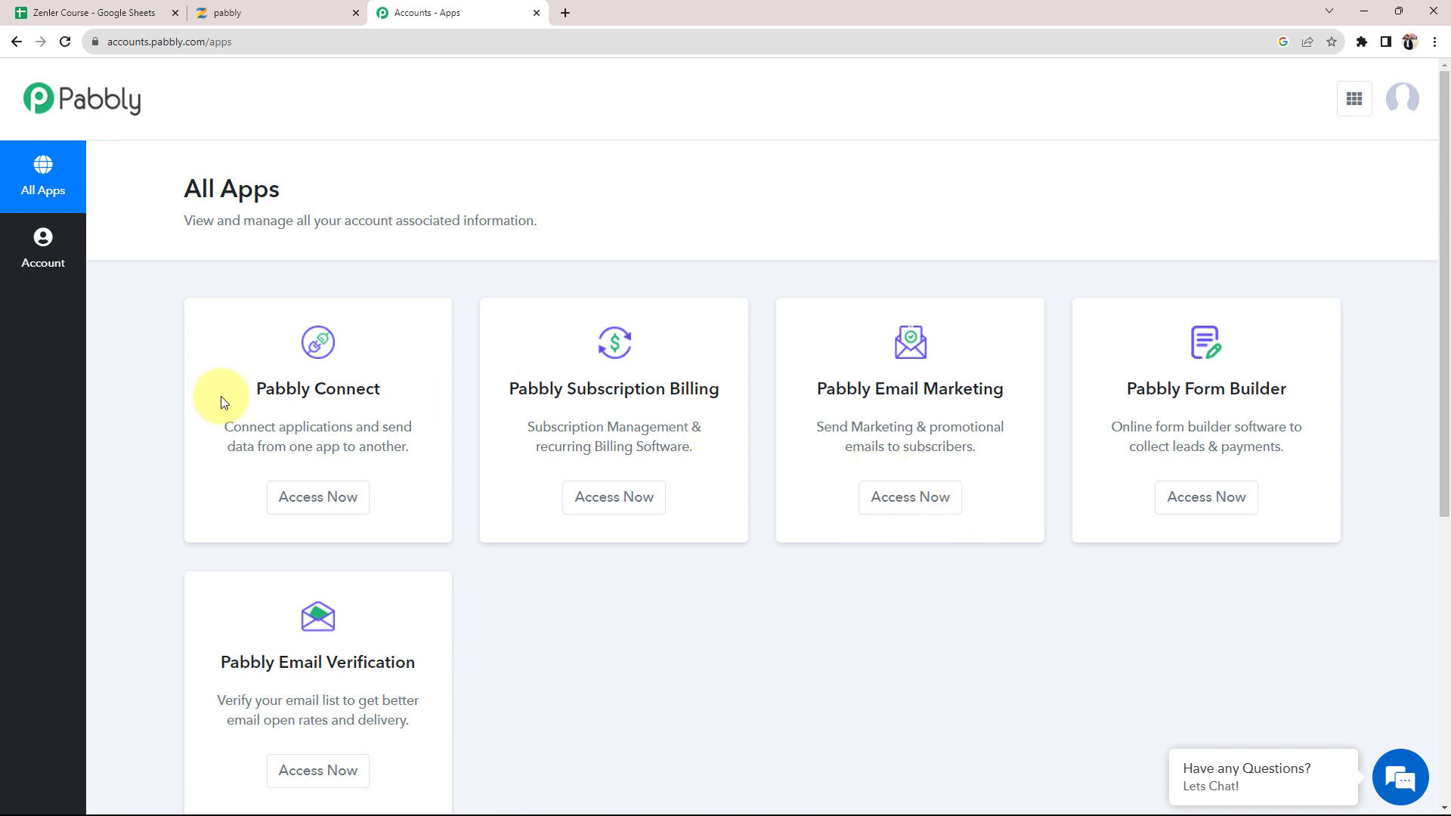
pyautogui.moveTo(256, 387); pyautogui.dragTo(381, 396)
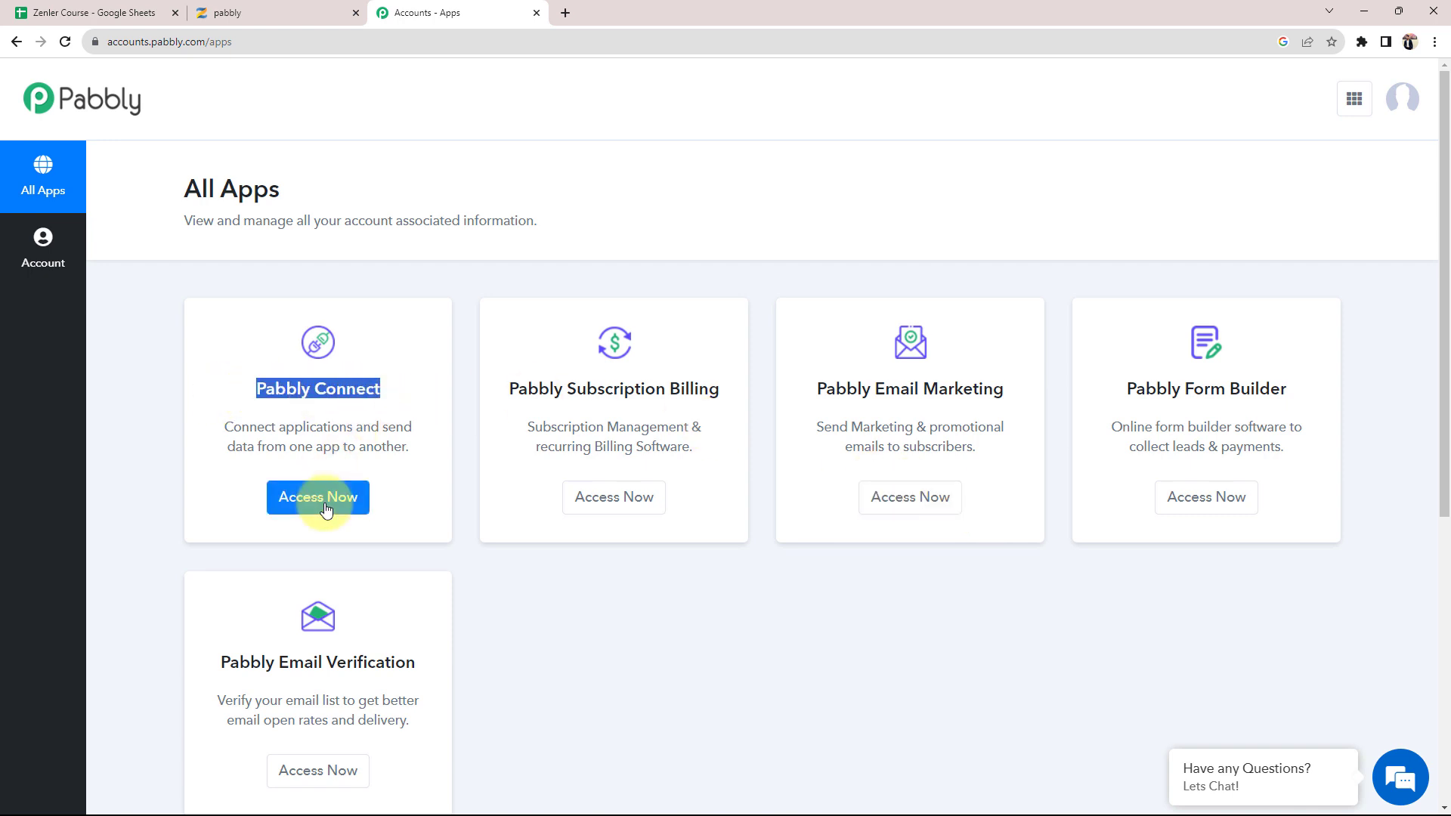
pyautogui.click(327, 510)
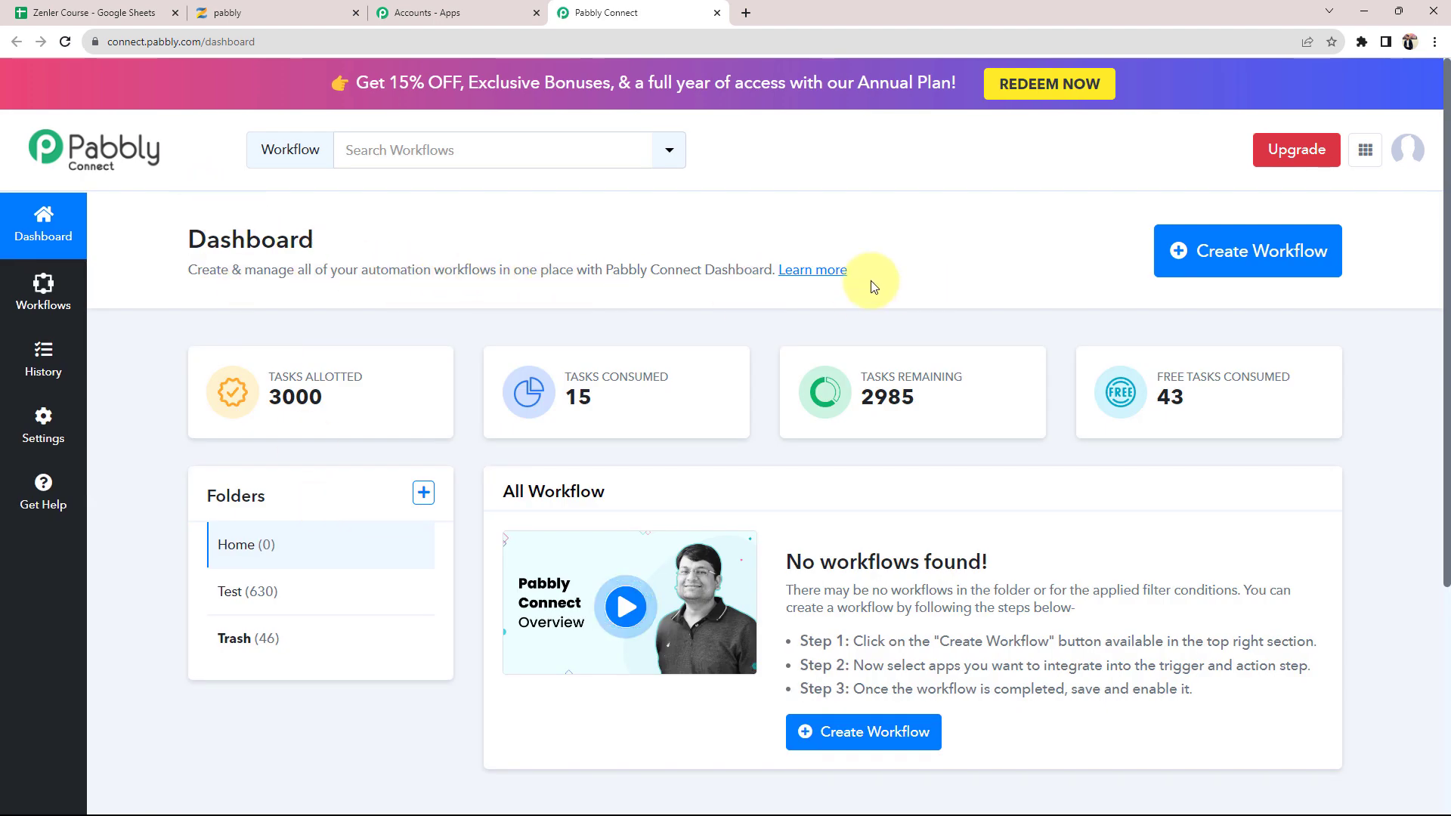
# Step: Create a workflow named "Enroll User in Zenler Course from Google Sheets" and collapse its trigger step
pyautogui.click(1238, 260)
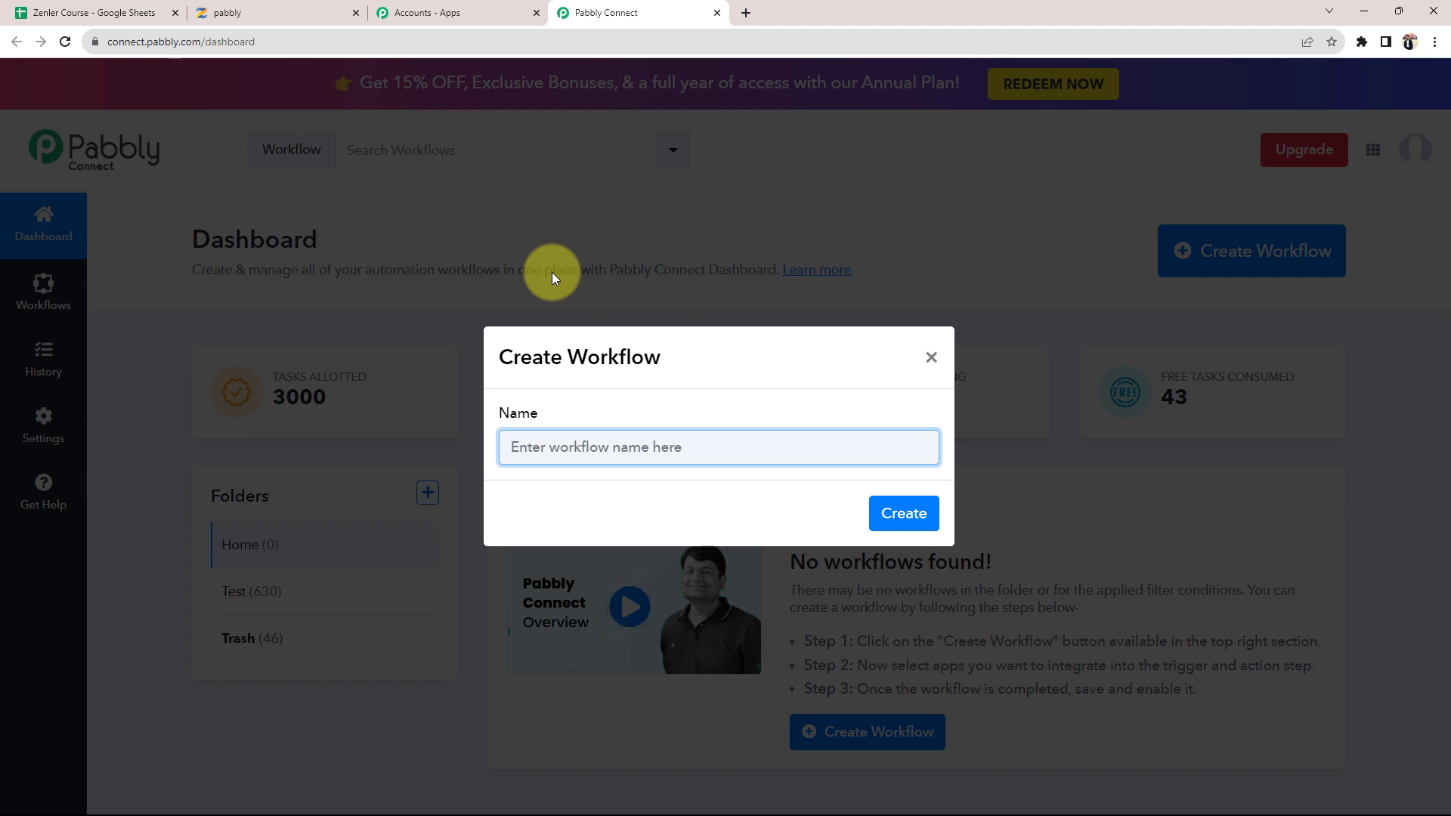
pyautogui.write('Enroll User in Zenler Course from Google Sheets')
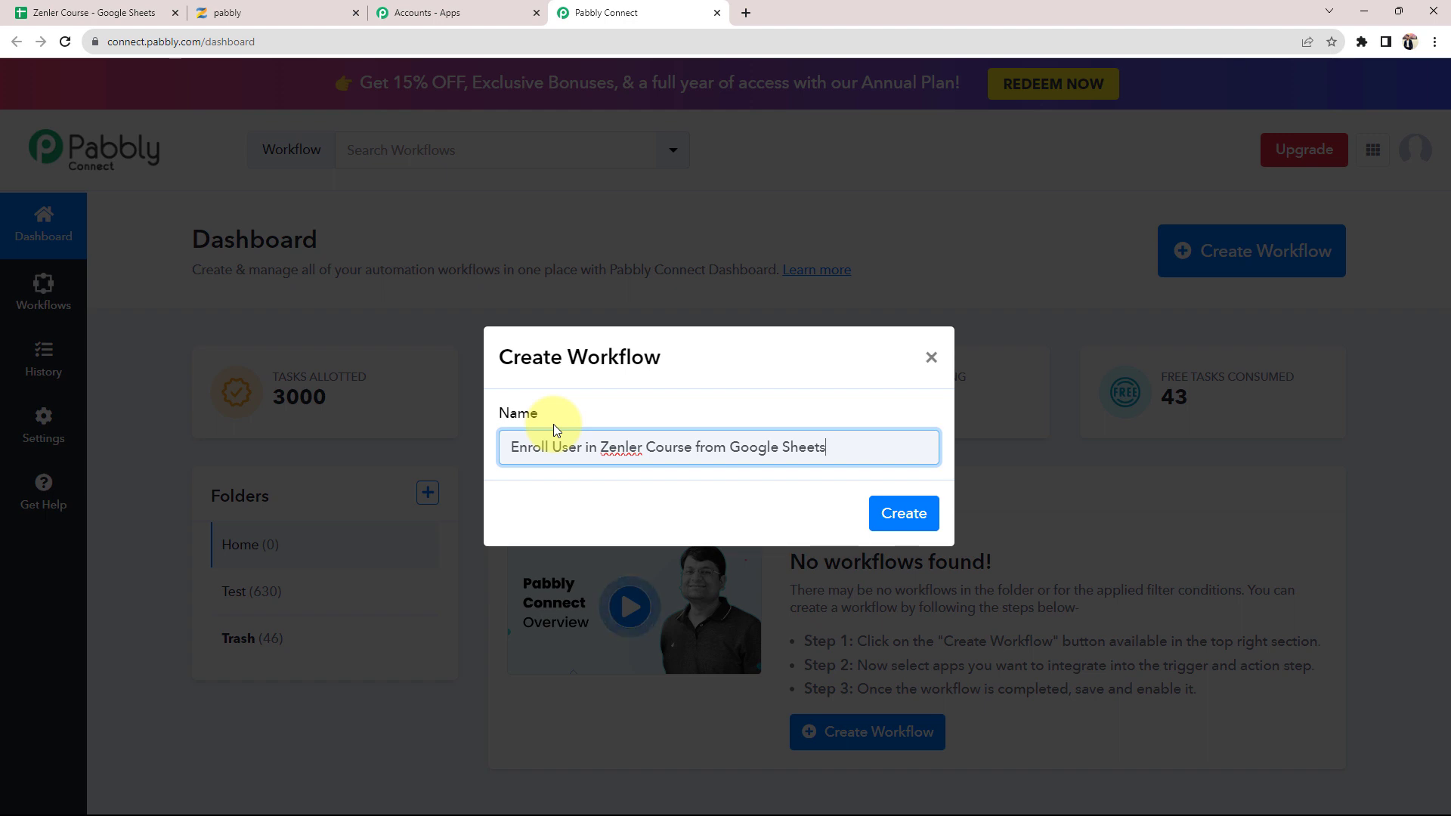
pyautogui.click(904, 513)
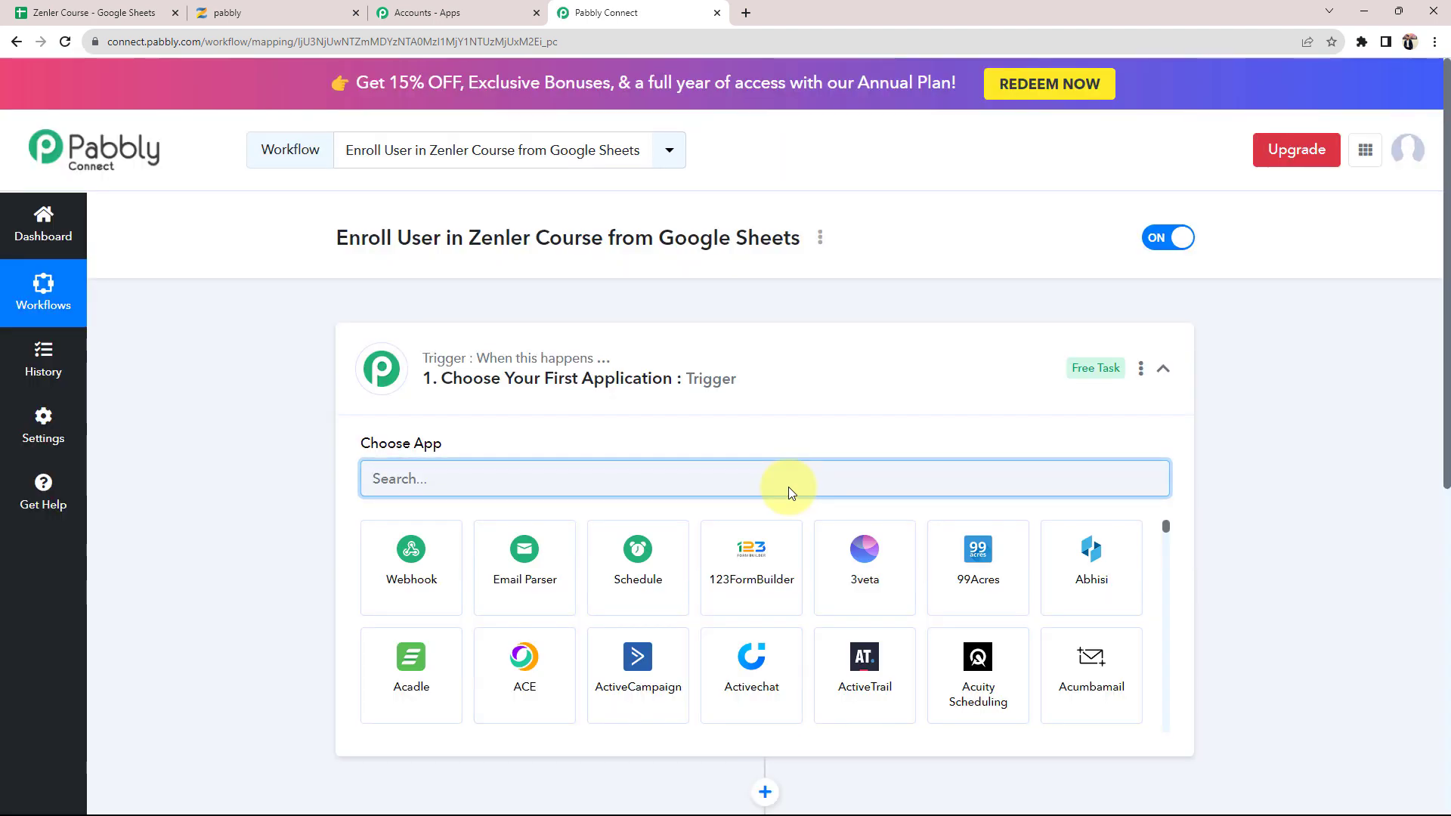
pyautogui.click(784, 396)
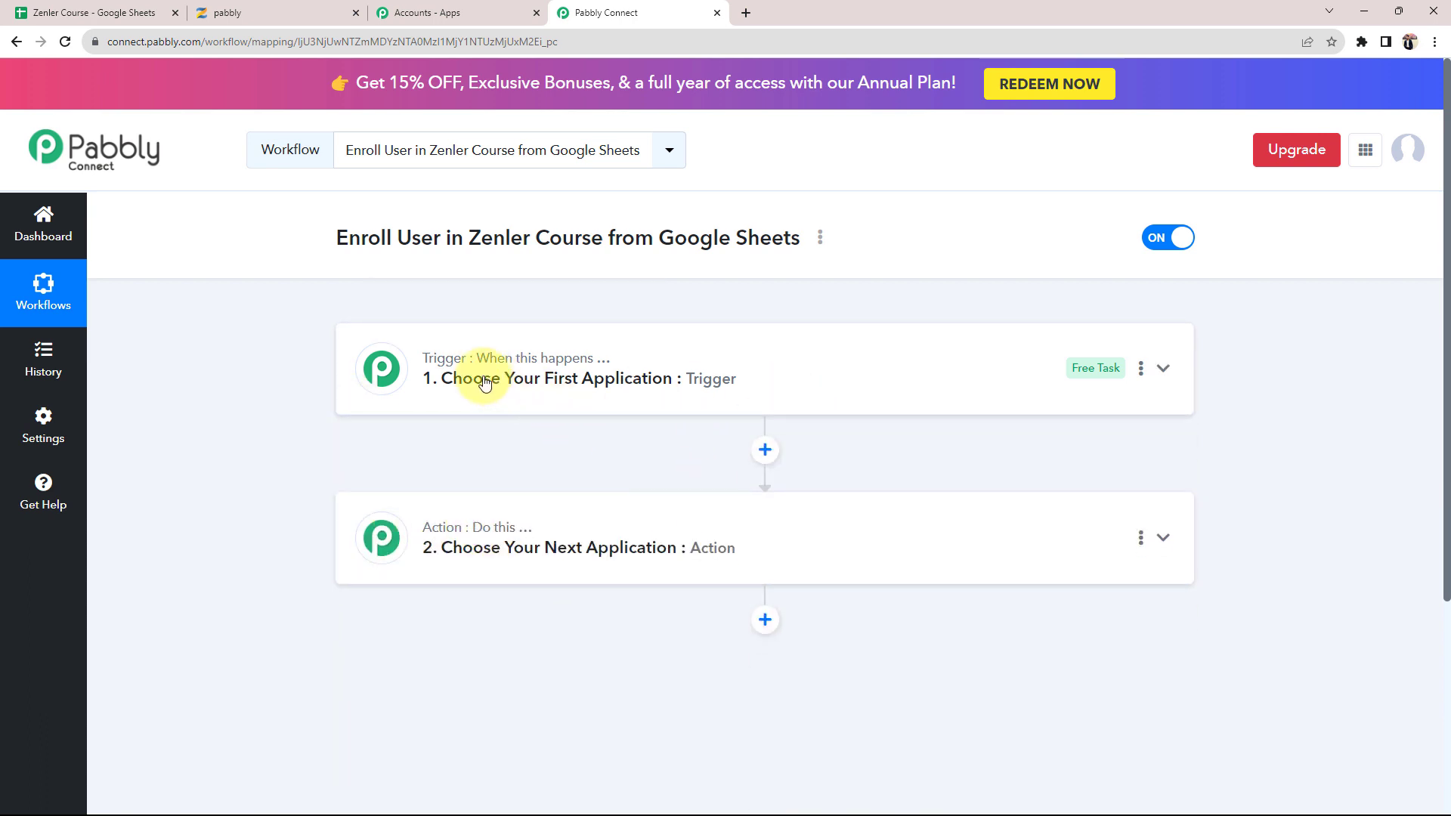
# Step: Set the workflow's trigger app to Google Sheets with the event New or Updated Spreadsheet Row
pyautogui.moveTo(446, 357)
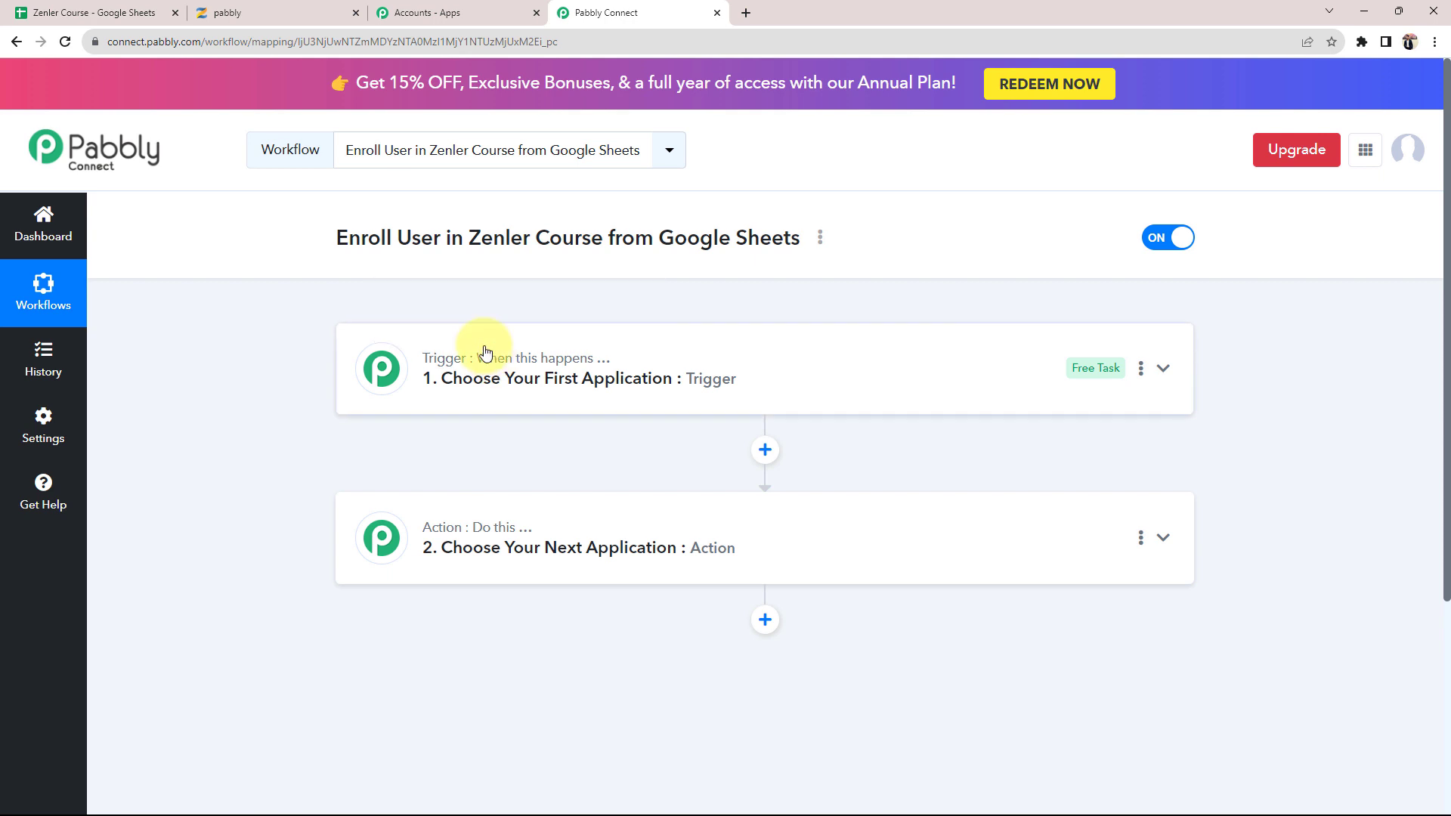
pyautogui.click(121, 12)
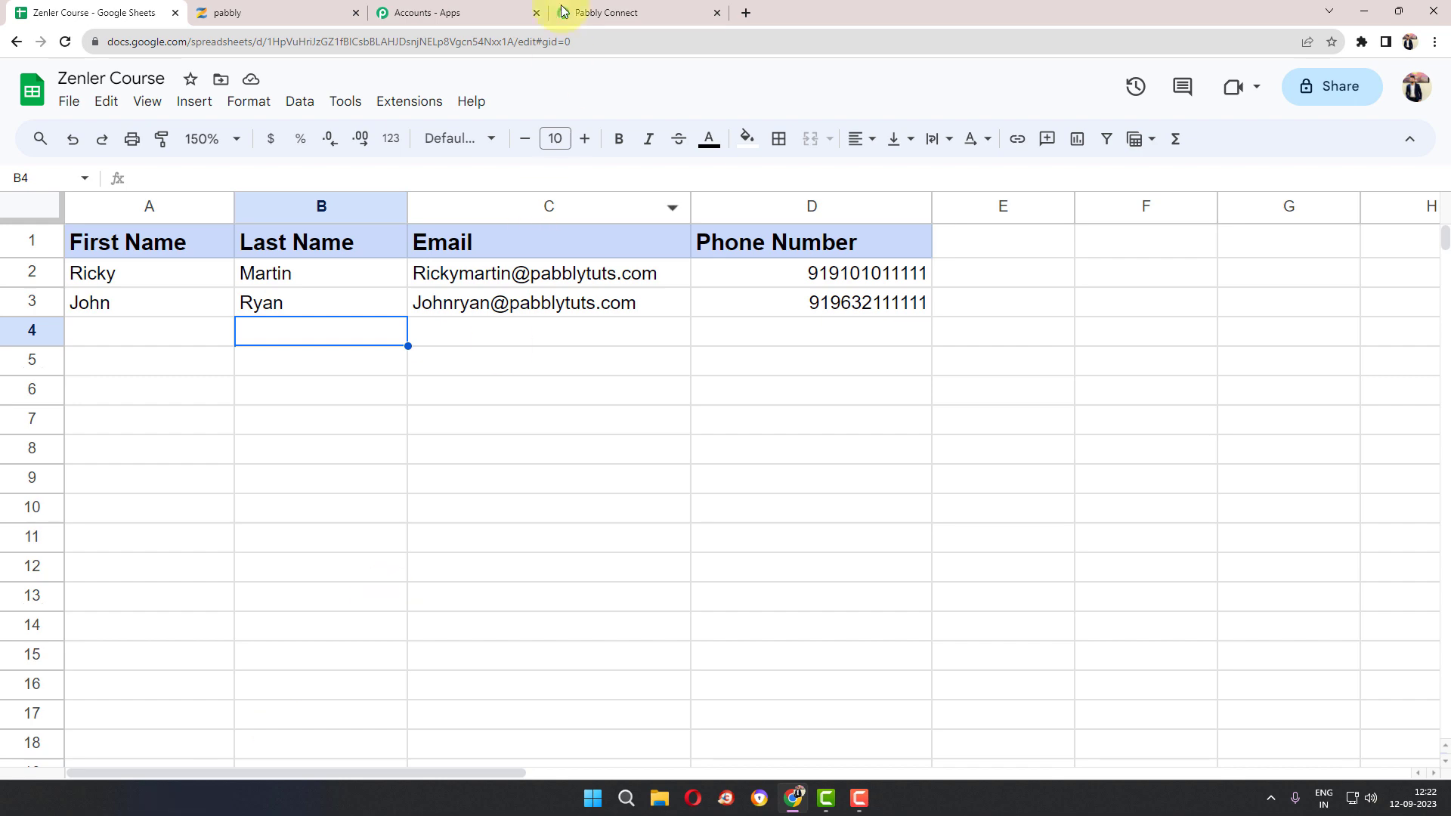
pyautogui.click(597, 13)
pyautogui.click(422, 472)
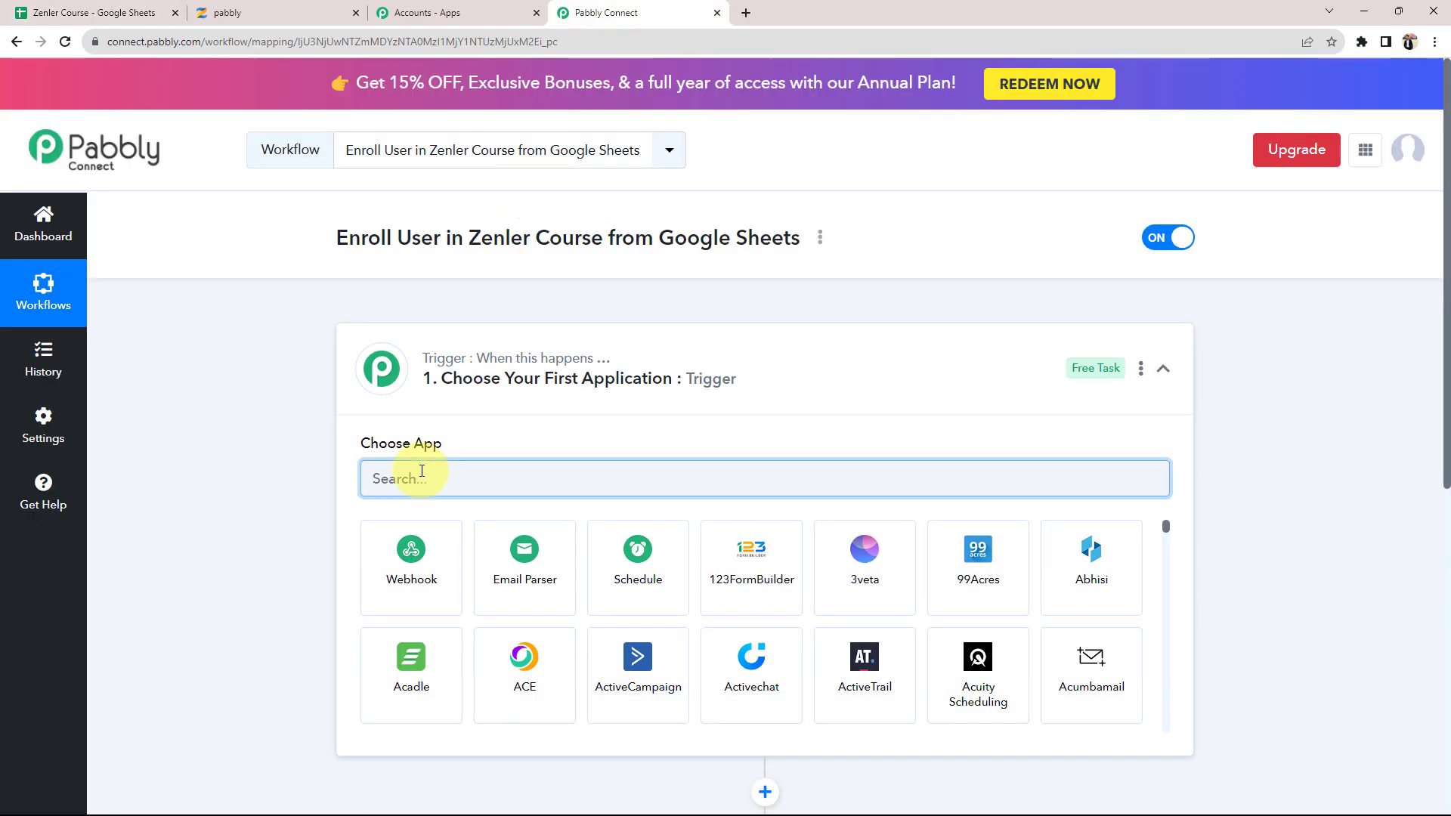
pyautogui.write('goog')
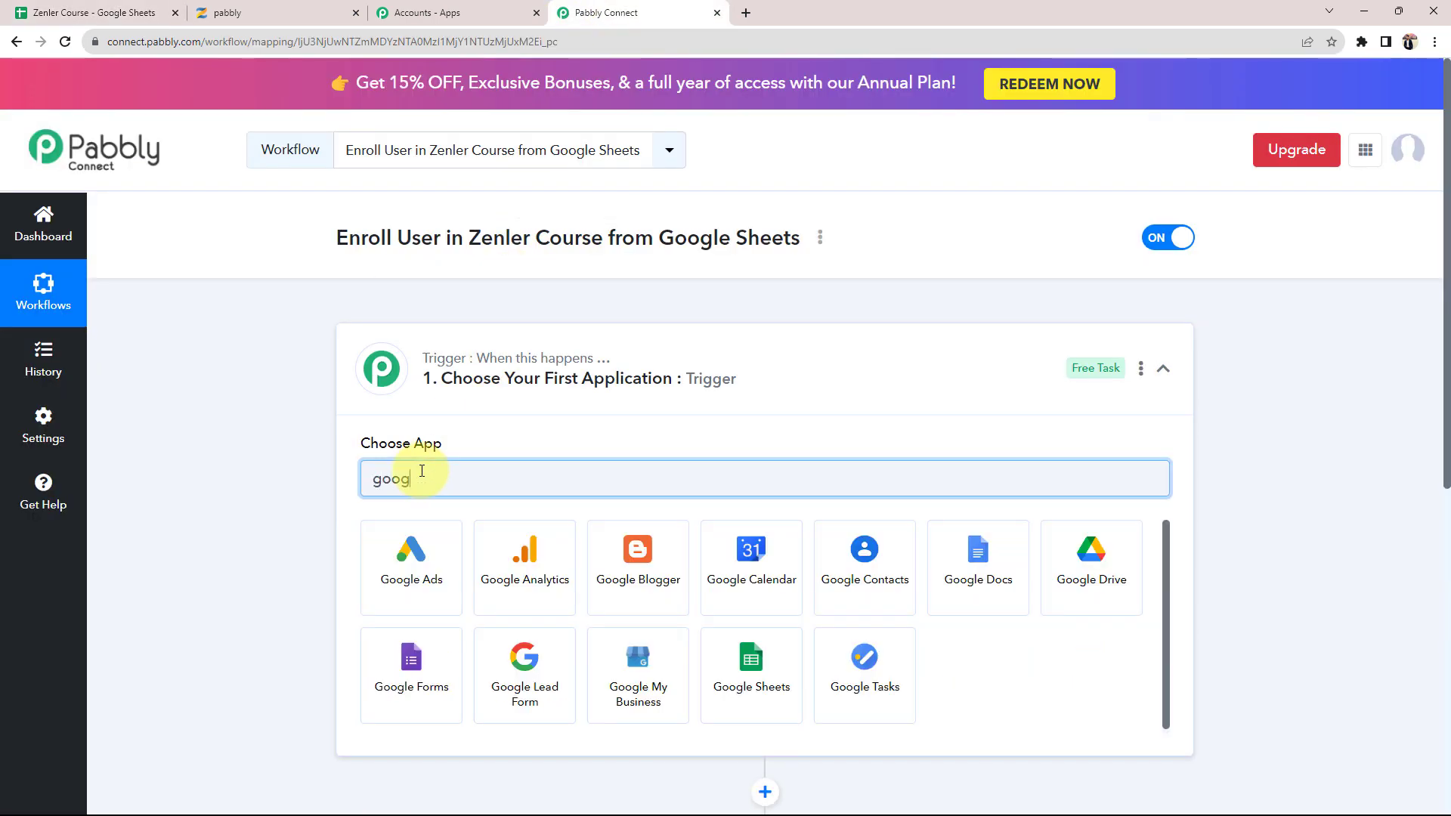
pyautogui.click(737, 654)
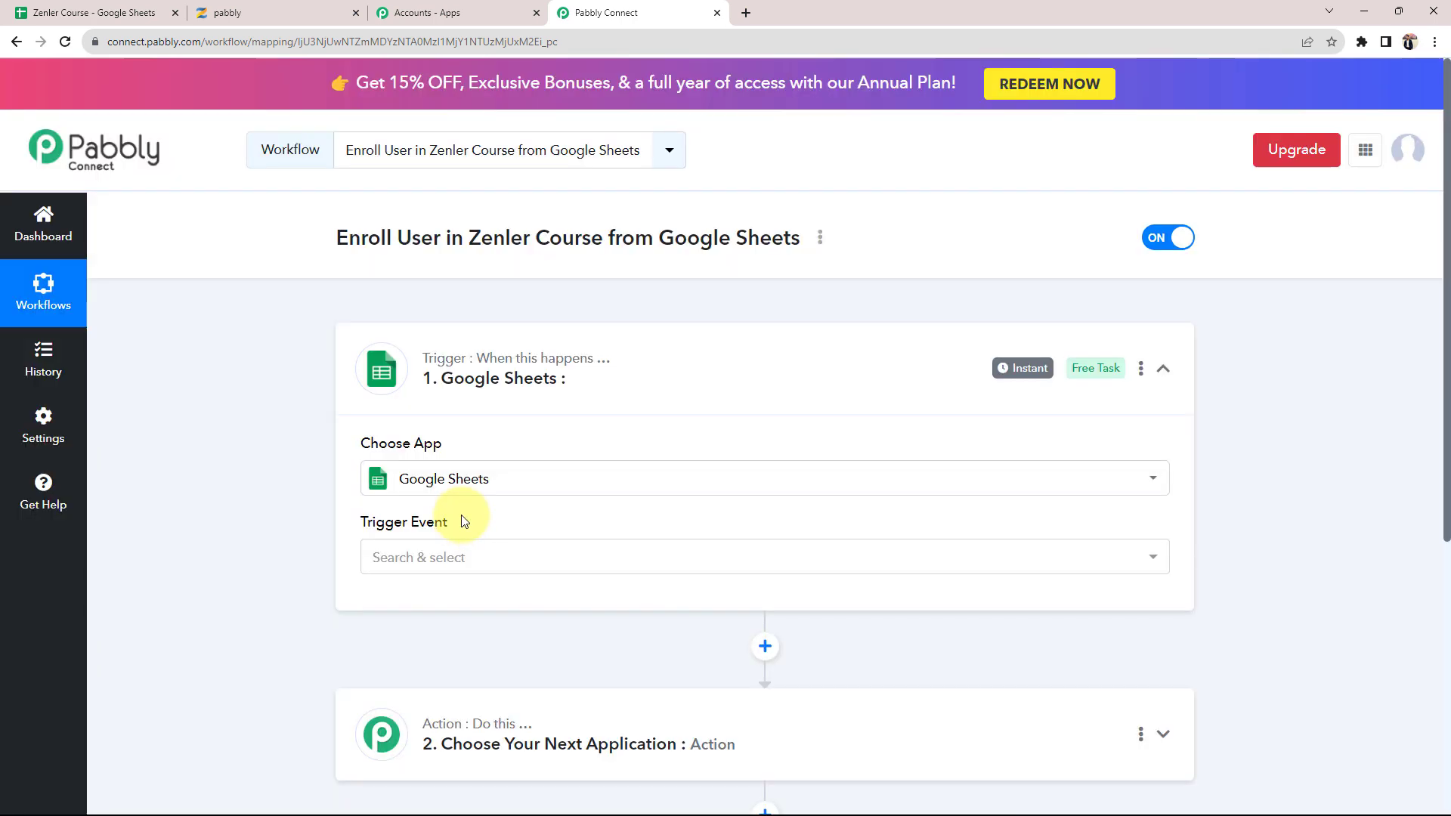
pyautogui.click(479, 556)
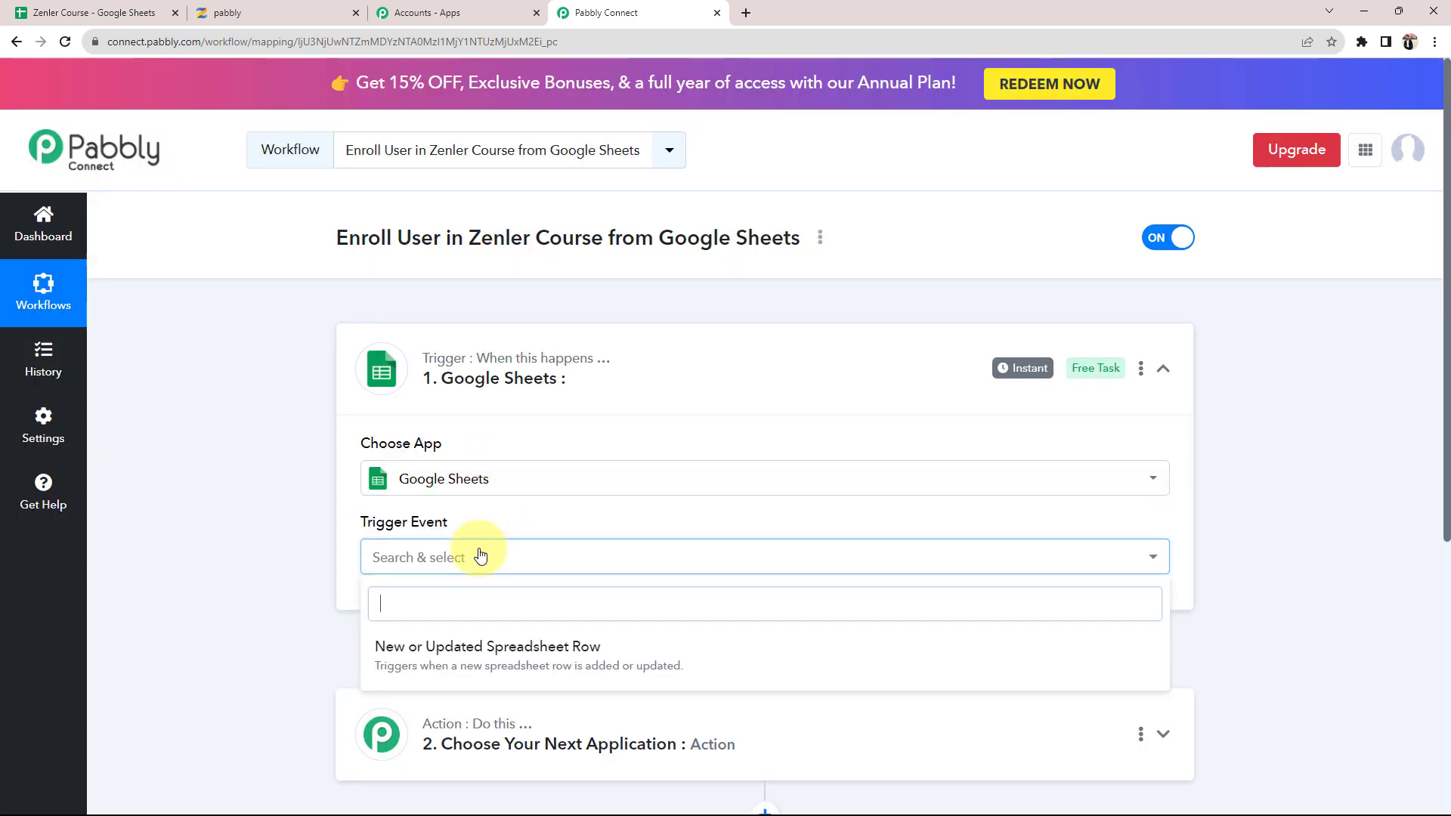
pyautogui.click(444, 671)
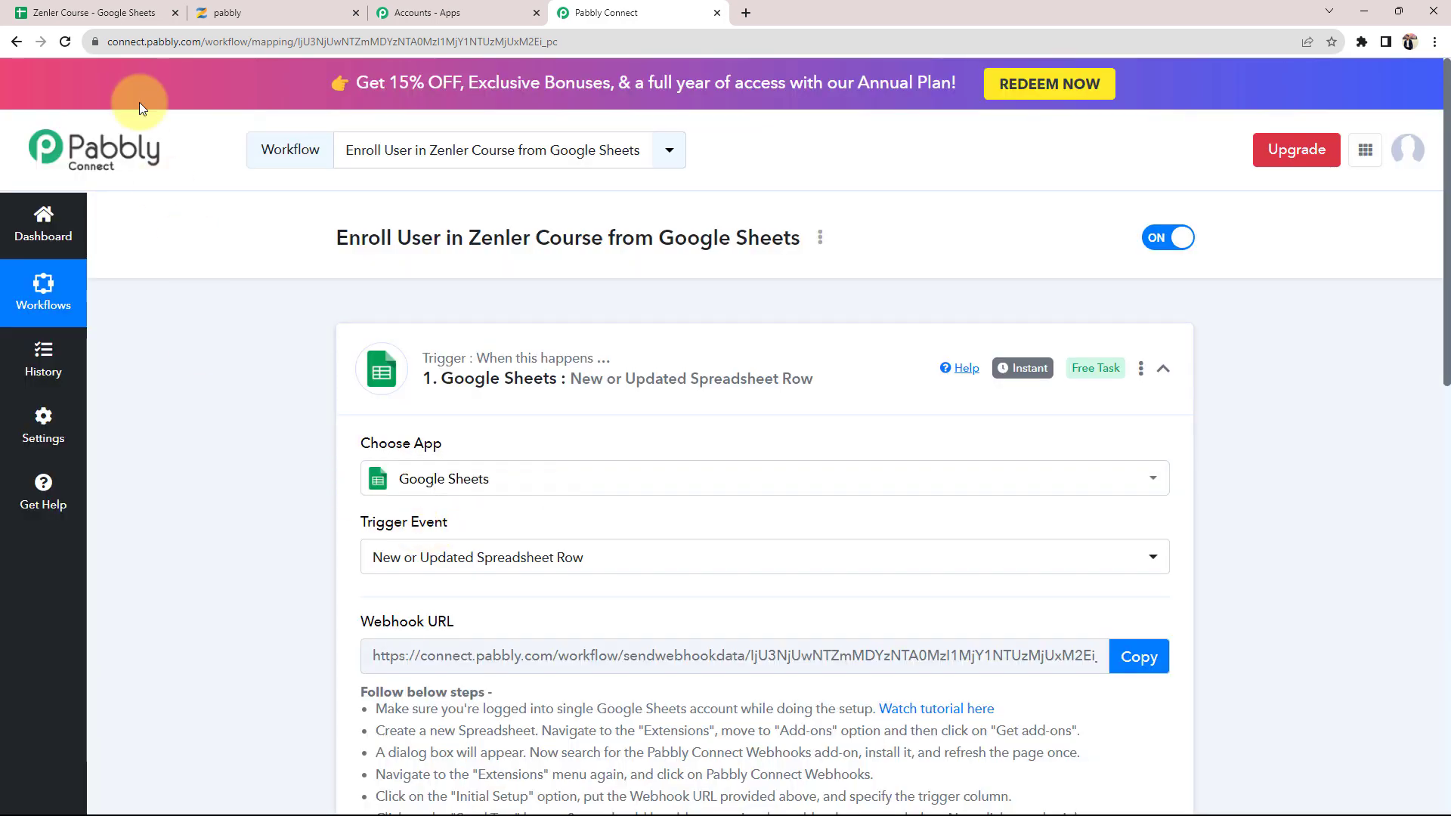
# Step: Examine the Zenler Course spreadsheet's columns and the Webhook URL section of the Google Sheets trigger in Pabbly Connect
pyautogui.click(95, 12)
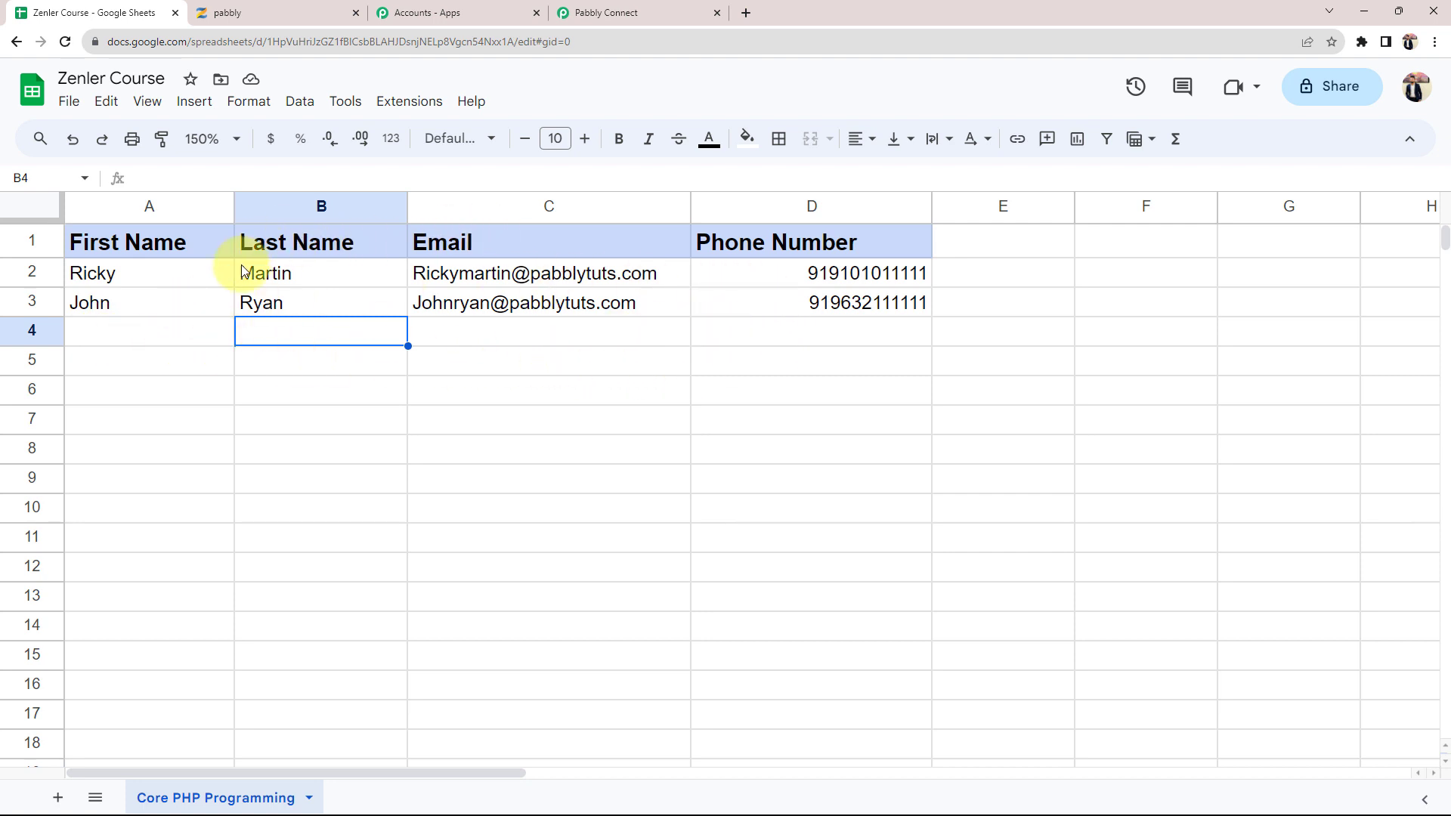
pyautogui.click(620, 12)
pyautogui.scroll(-3, 236, 499)
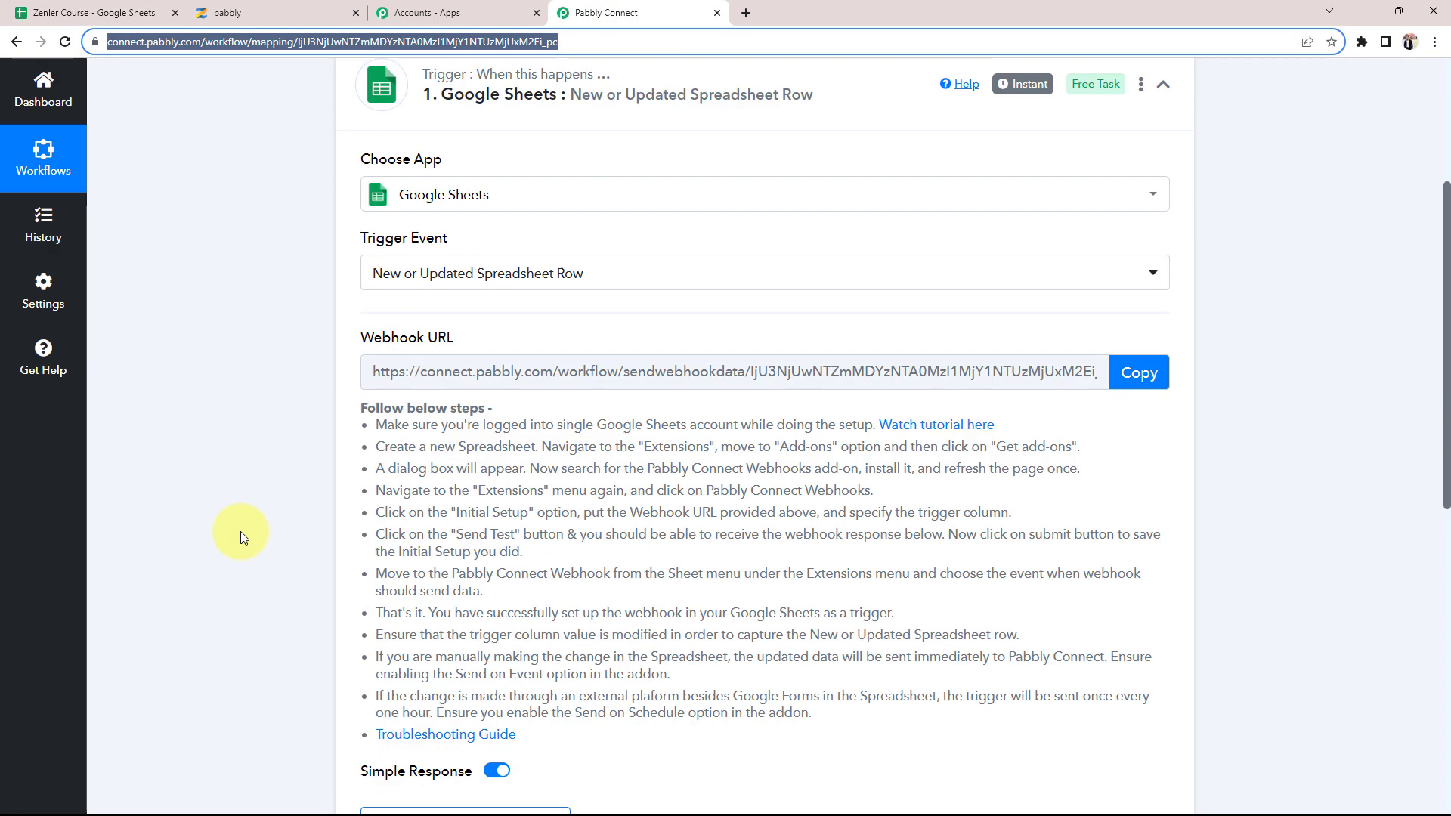
pyautogui.click(392, 235)
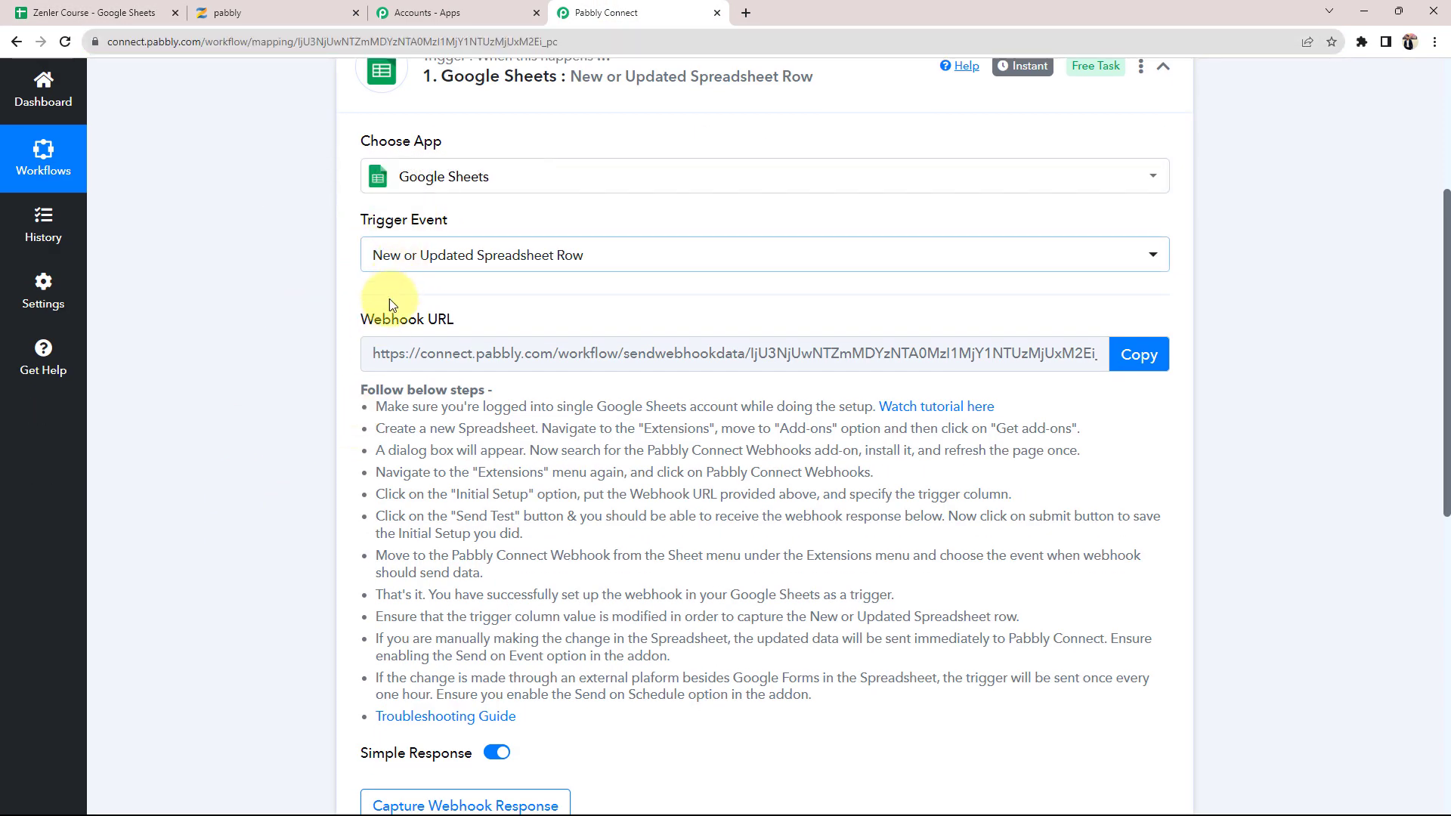
pyautogui.moveTo(376, 317)
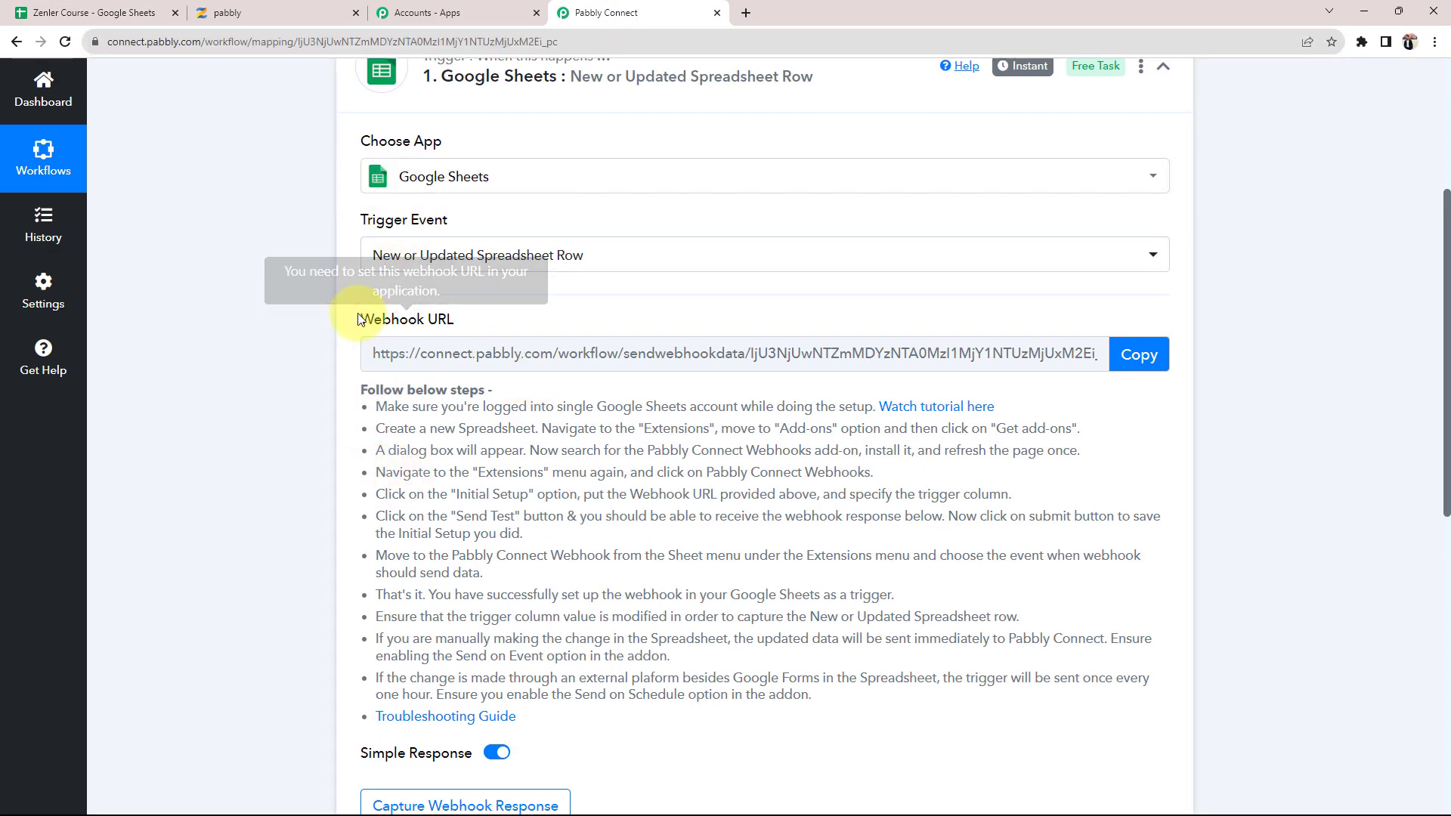
pyautogui.moveTo(362, 320); pyautogui.dragTo(461, 320)
pyautogui.click(181, 368)
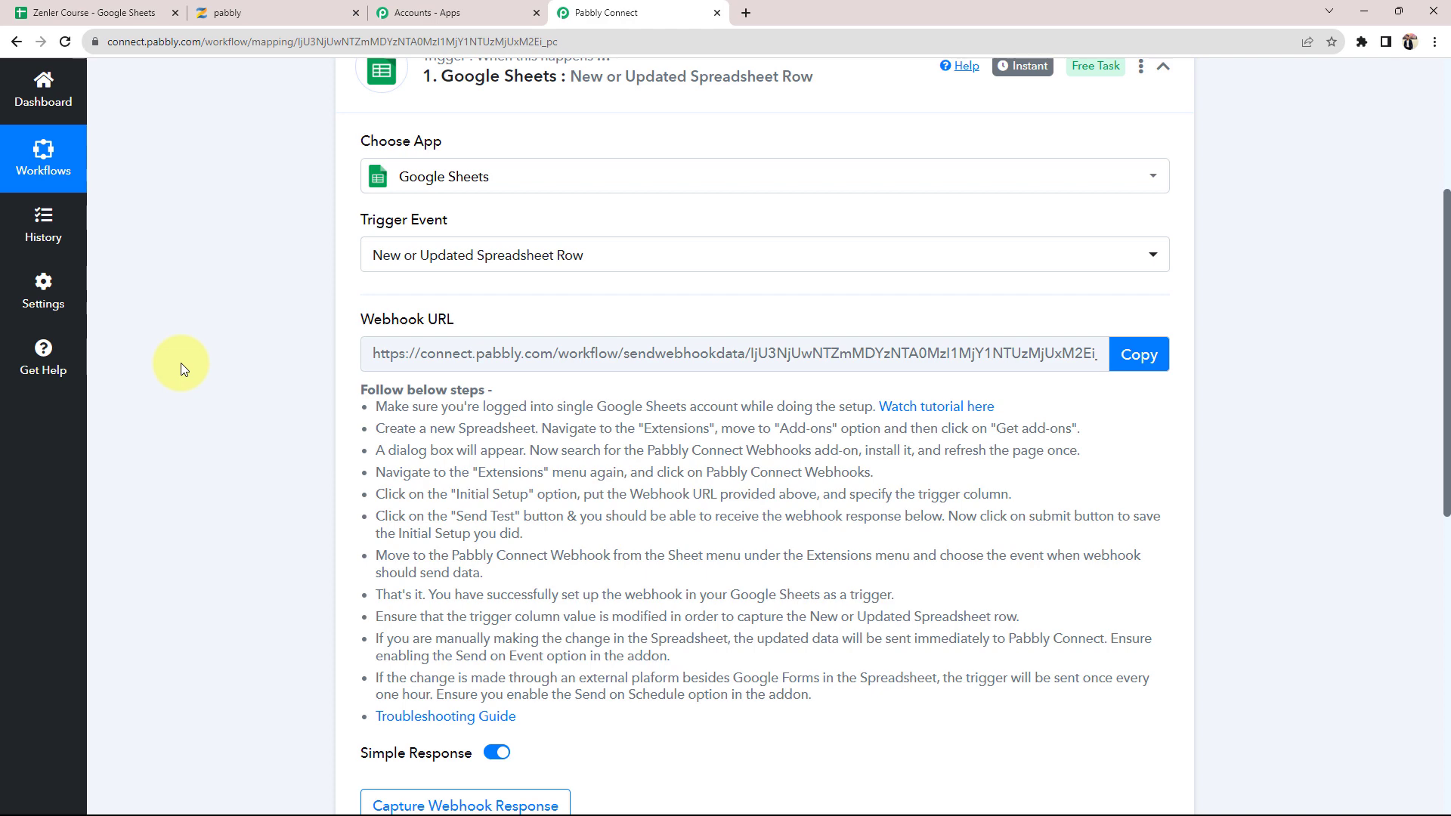
pyautogui.click(113, 14)
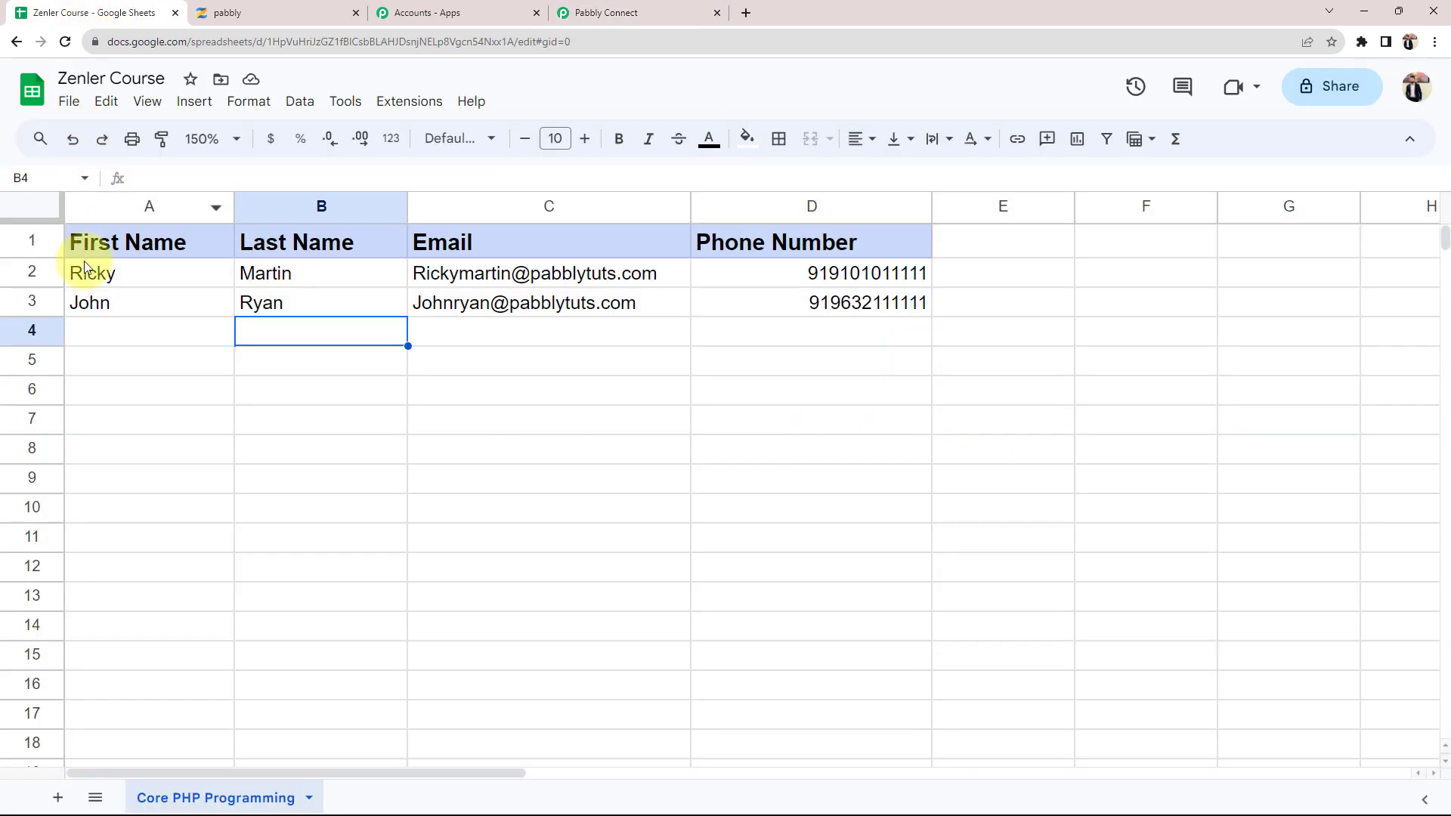
# Step: Copy the trigger's webhook URL in Pabbly Connect and look over the setup instructions below it
pyautogui.click(612, 12)
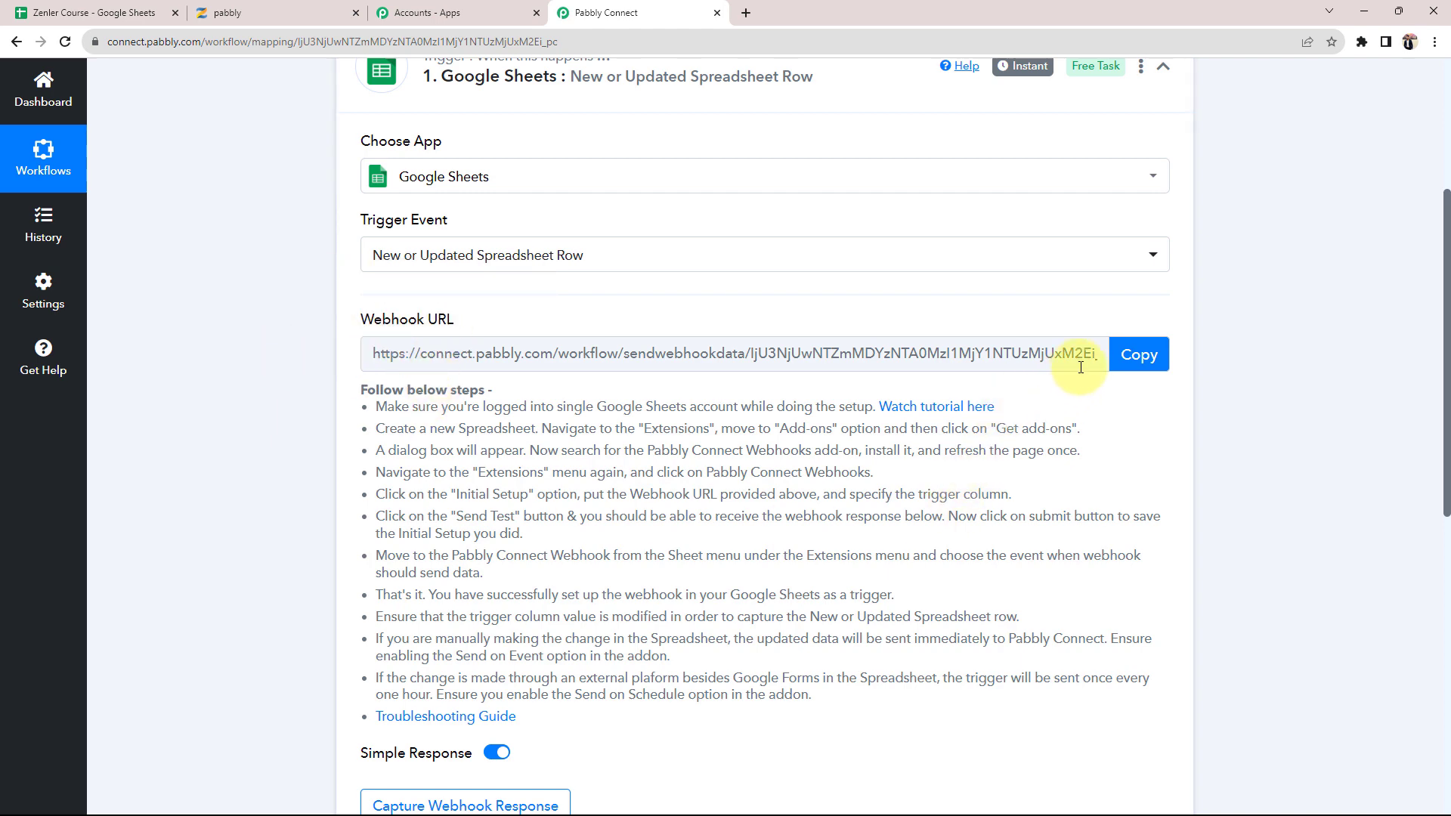
pyautogui.click(1124, 364)
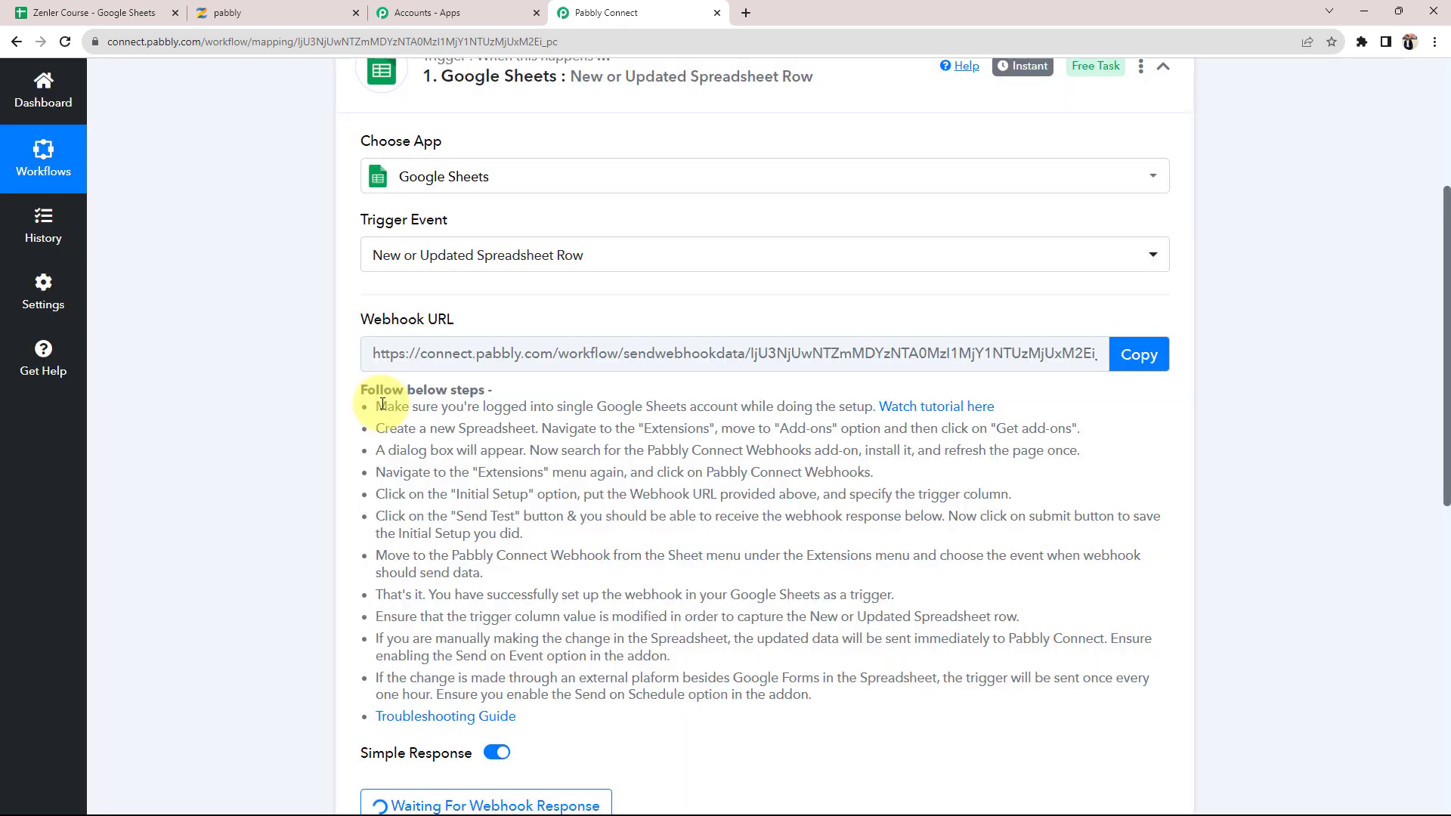
pyautogui.moveTo(380, 406); pyautogui.dragTo(862, 676)
pyautogui.click(247, 396)
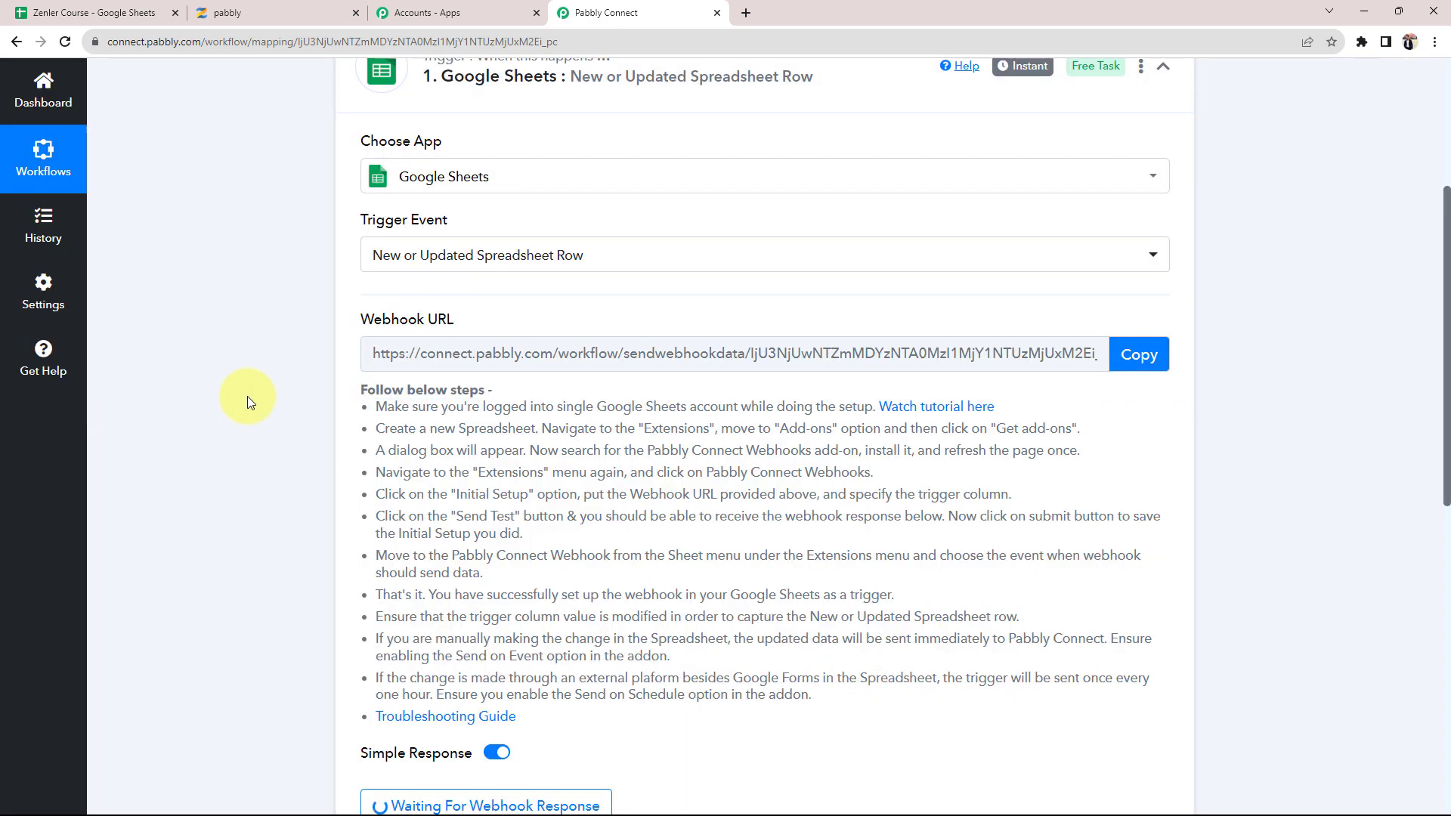
# Step: Switch to the Zenler Course spreadsheet and look up the Pabbly Connect Webhooks add-on in the Google Workspace Marketplace
pyautogui.click(153, 7)
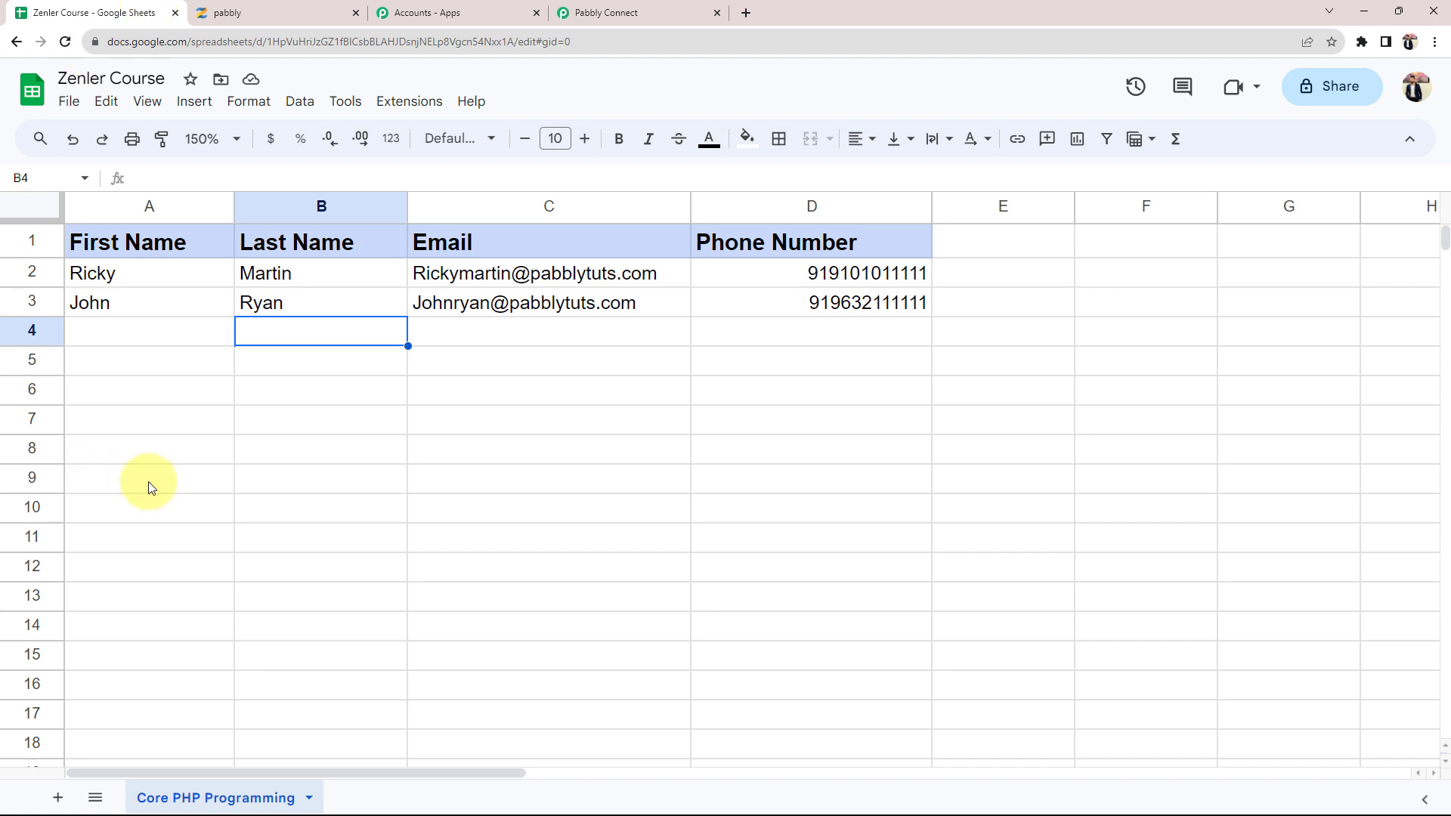
pyautogui.click(403, 106)
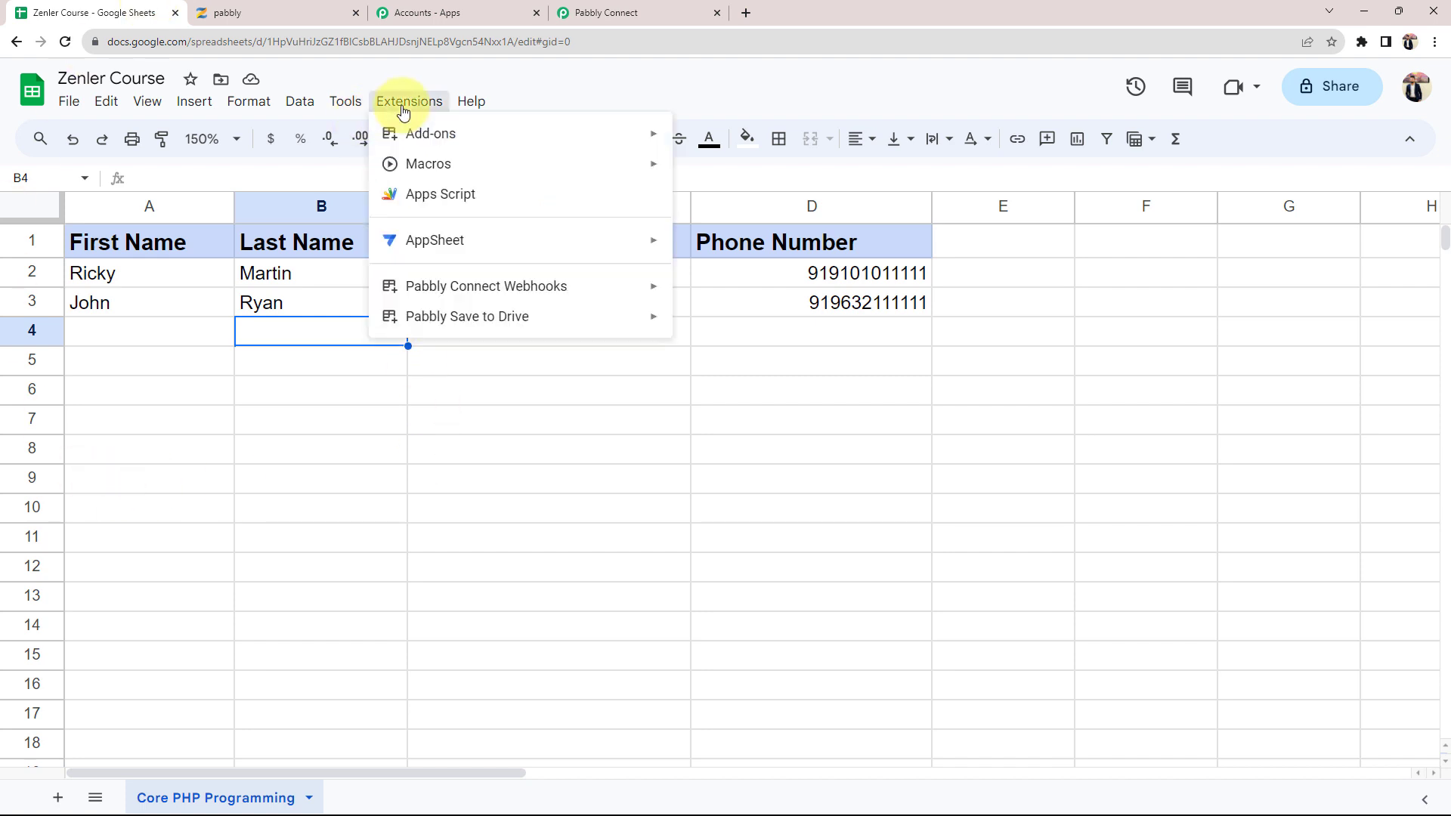
pyautogui.moveTo(421, 131)
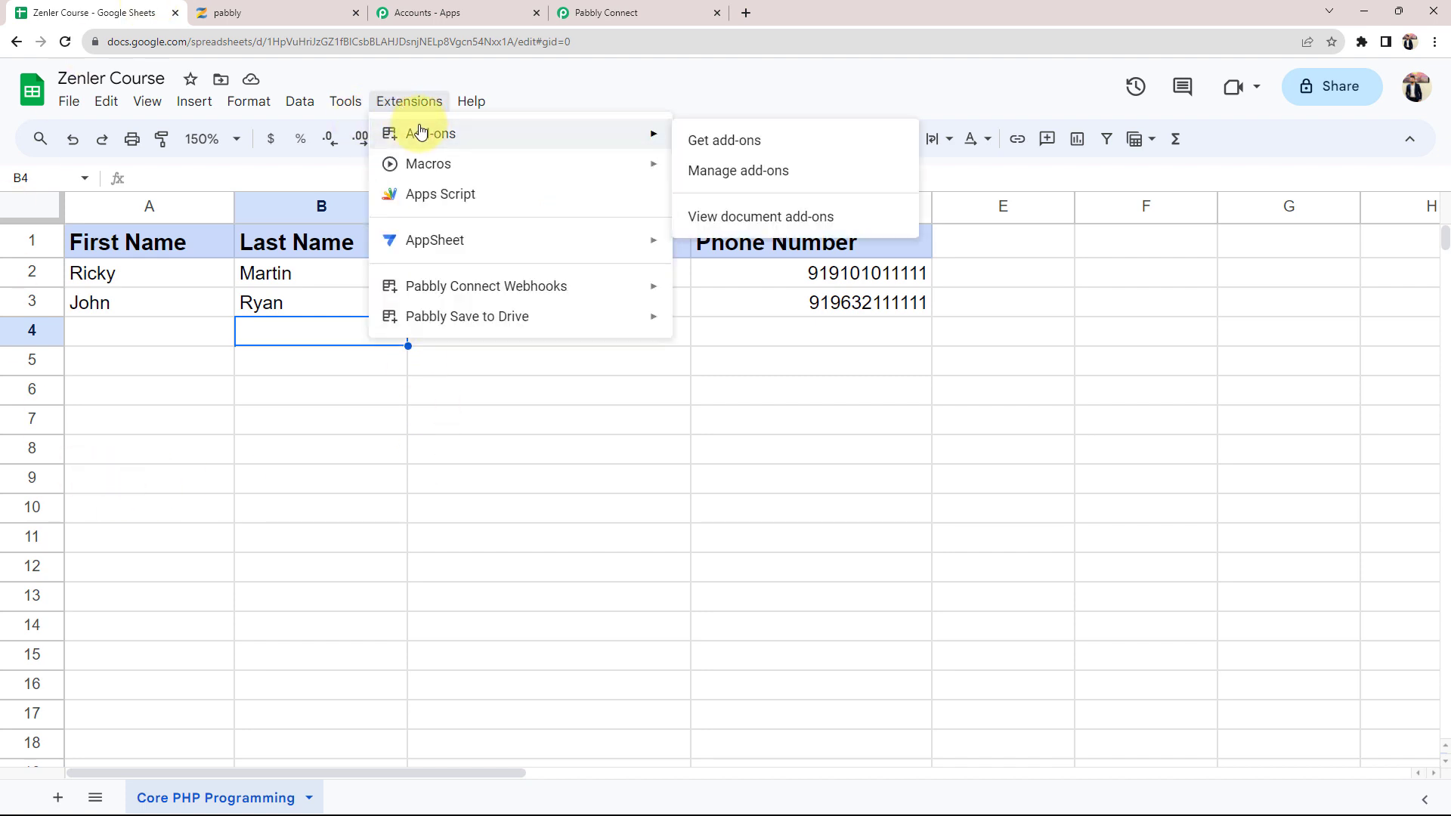
pyautogui.click(711, 140)
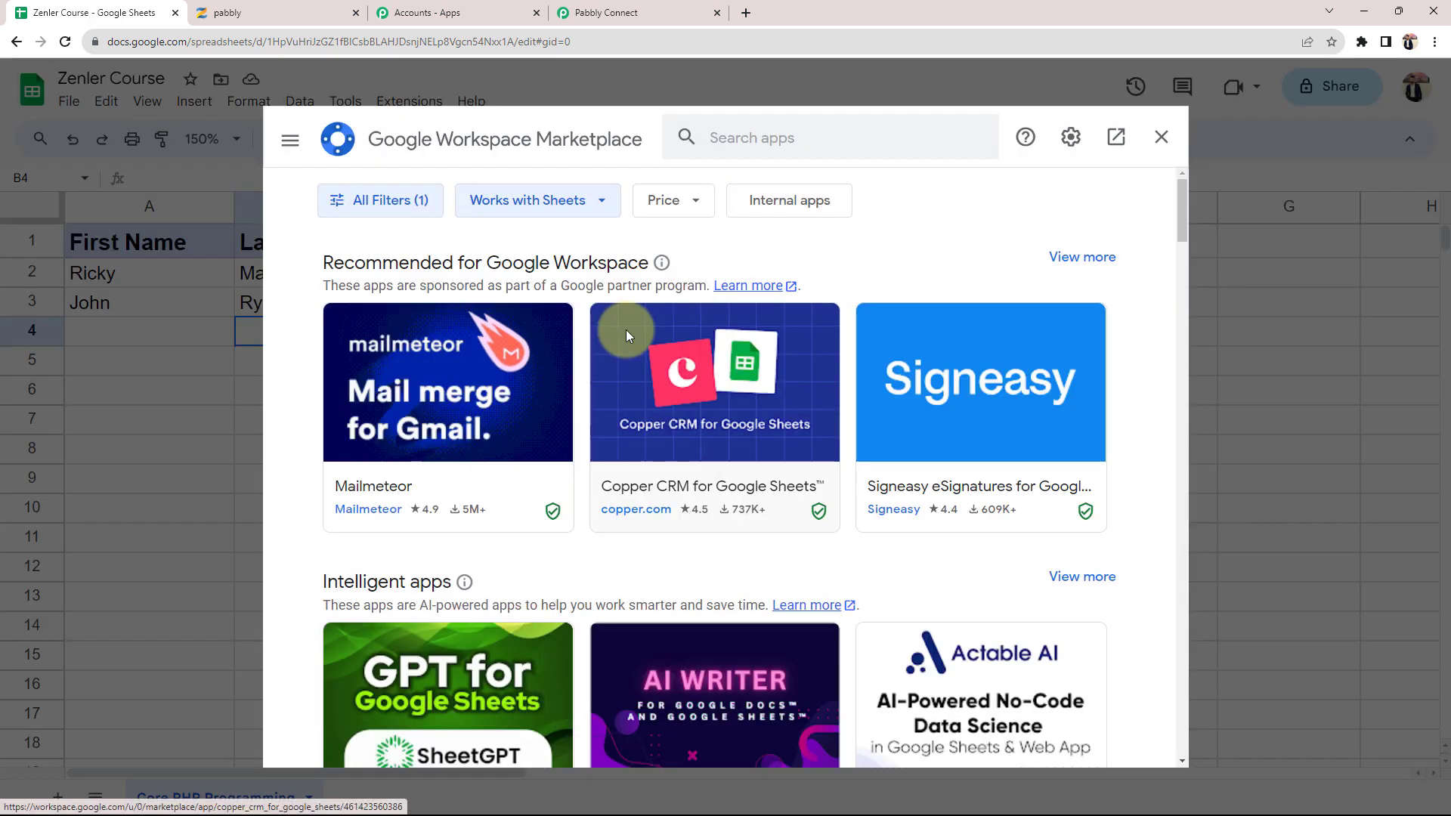
pyautogui.click(799, 143)
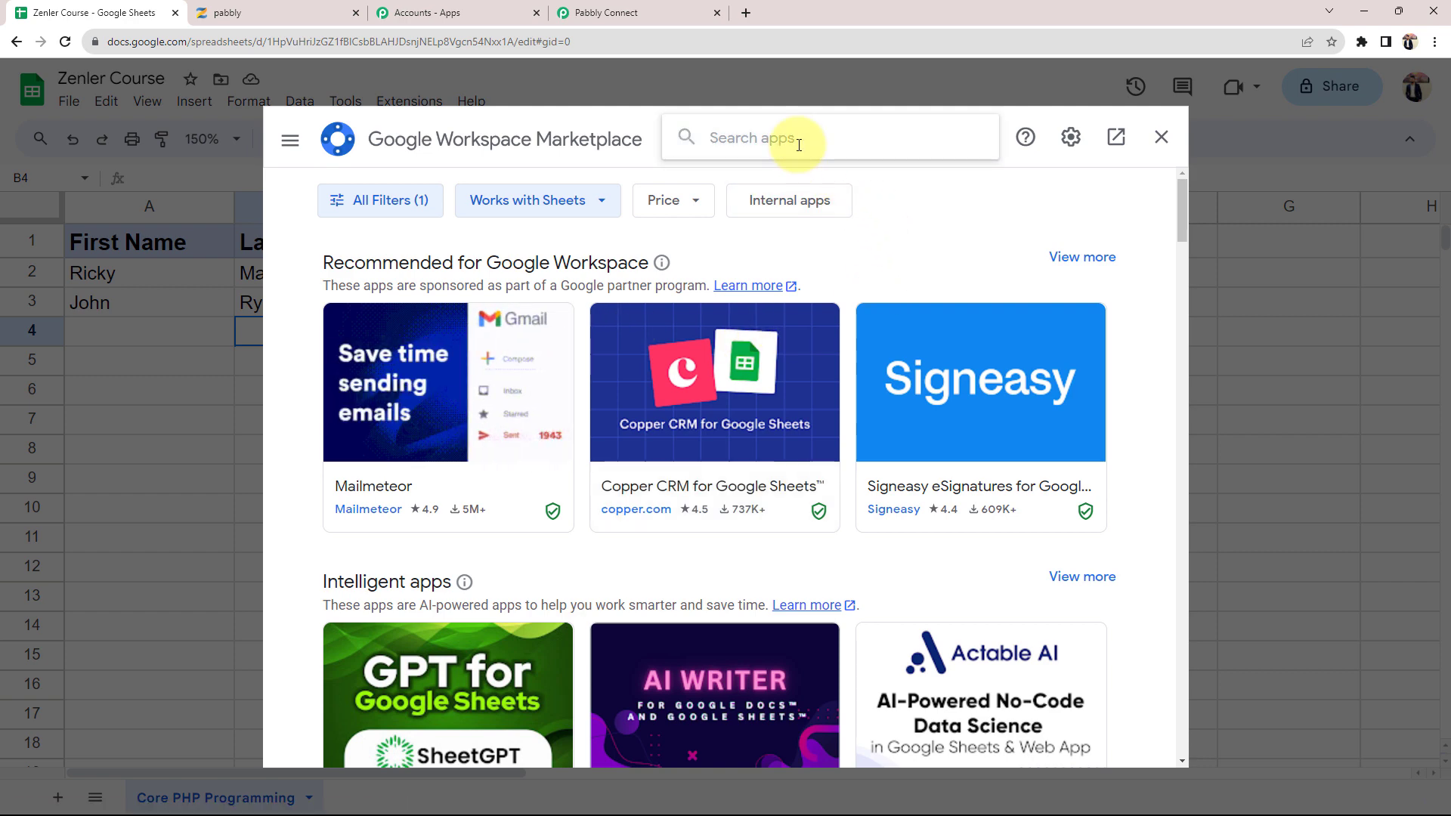
pyautogui.write('pabbly')
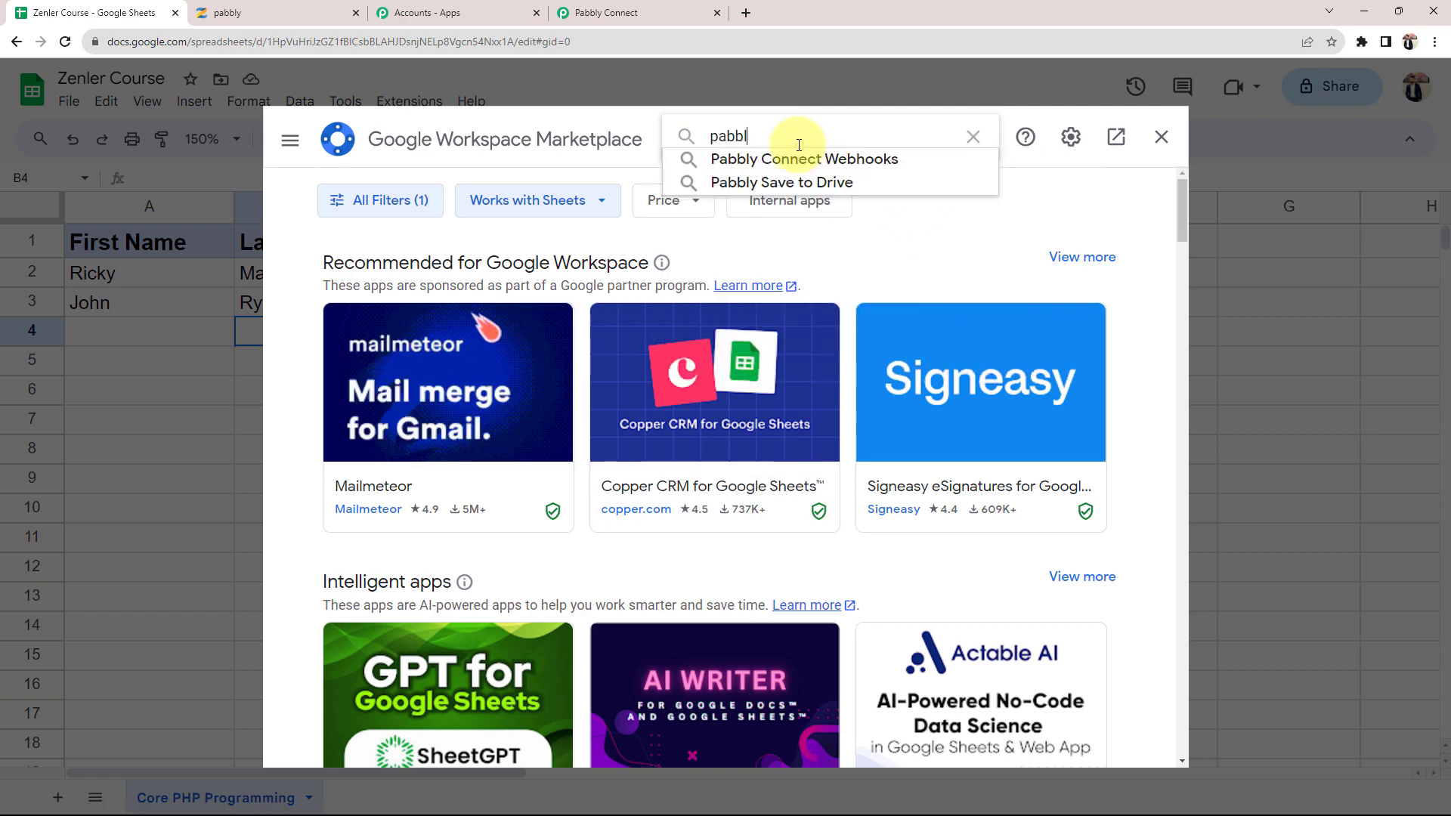
pyautogui.click(804, 157)
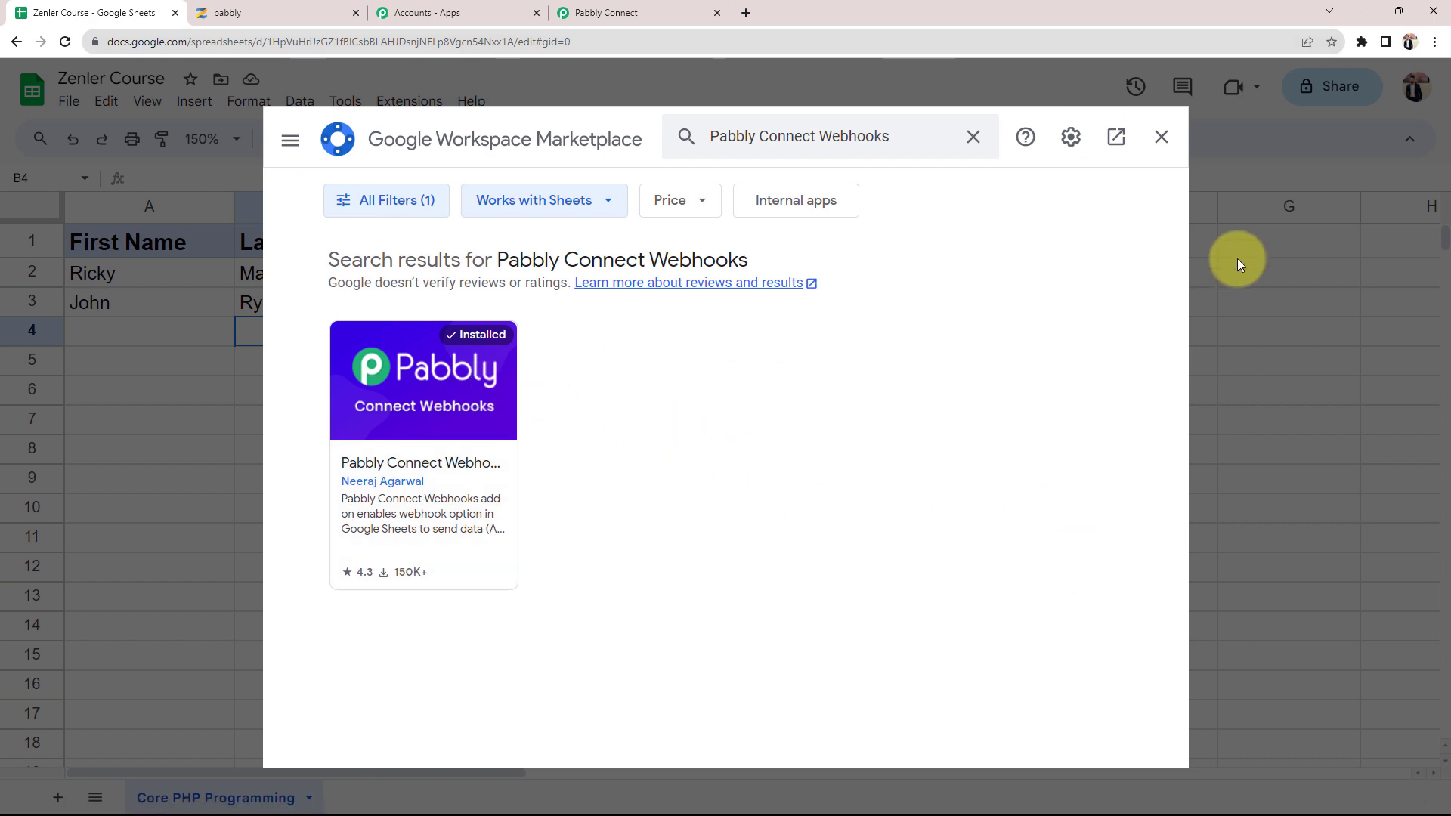
pyautogui.click(1161, 137)
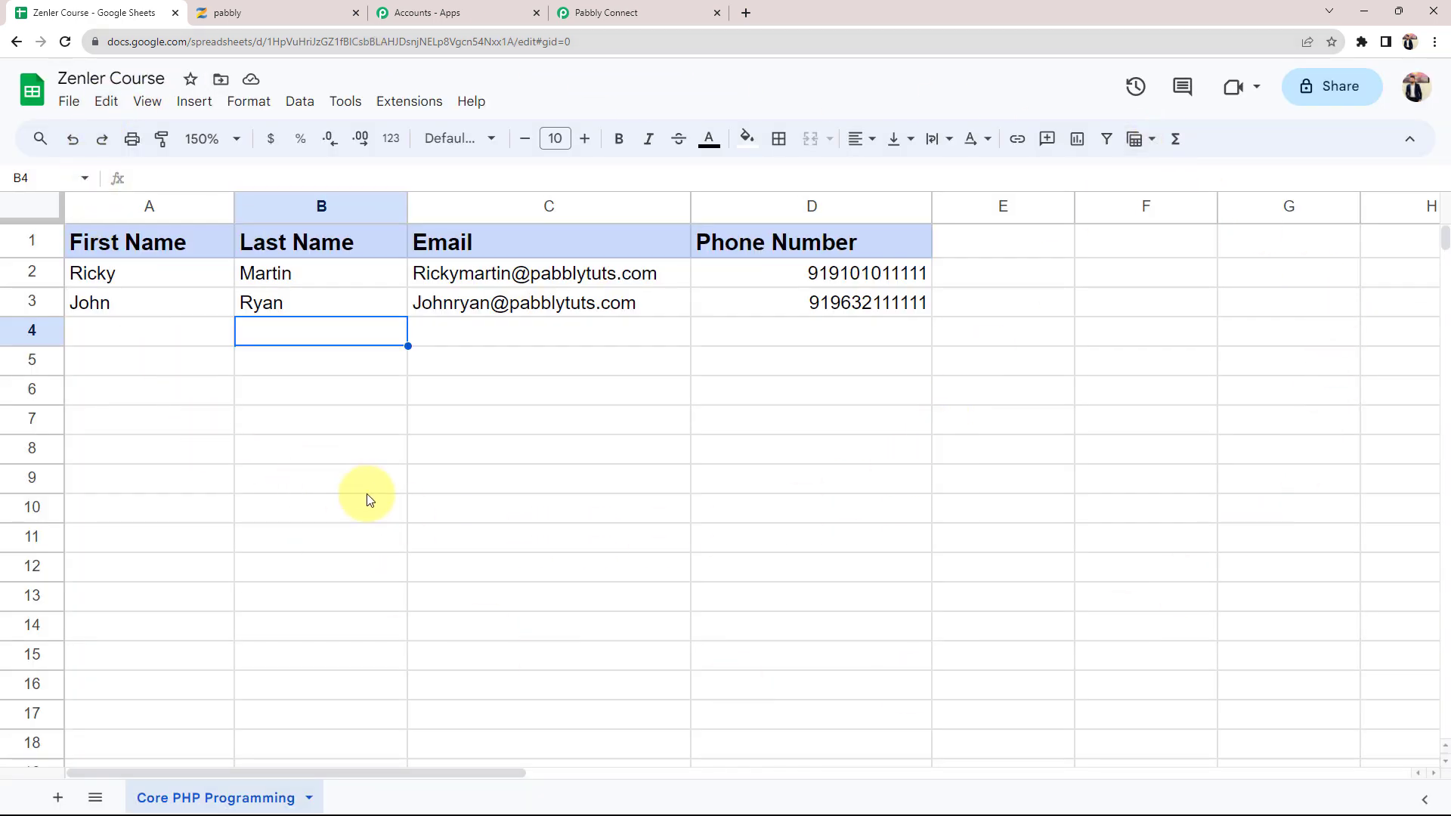
# Step: Open the Initial Setup of the Pabbly Connect Webhooks add-on for the Core PHP Programming sheet and review its required fields
pyautogui.click(416, 106)
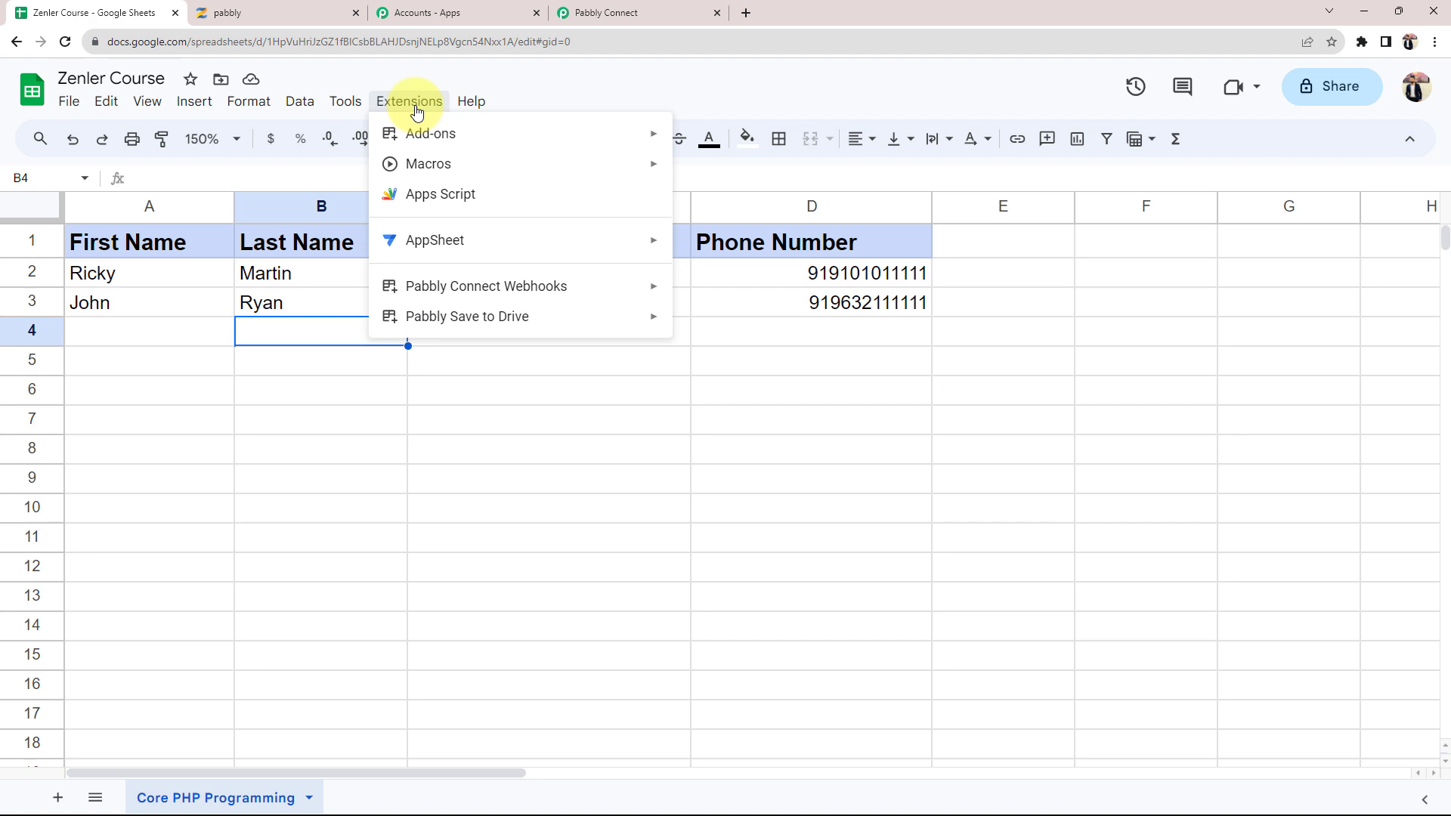
pyautogui.moveTo(437, 289)
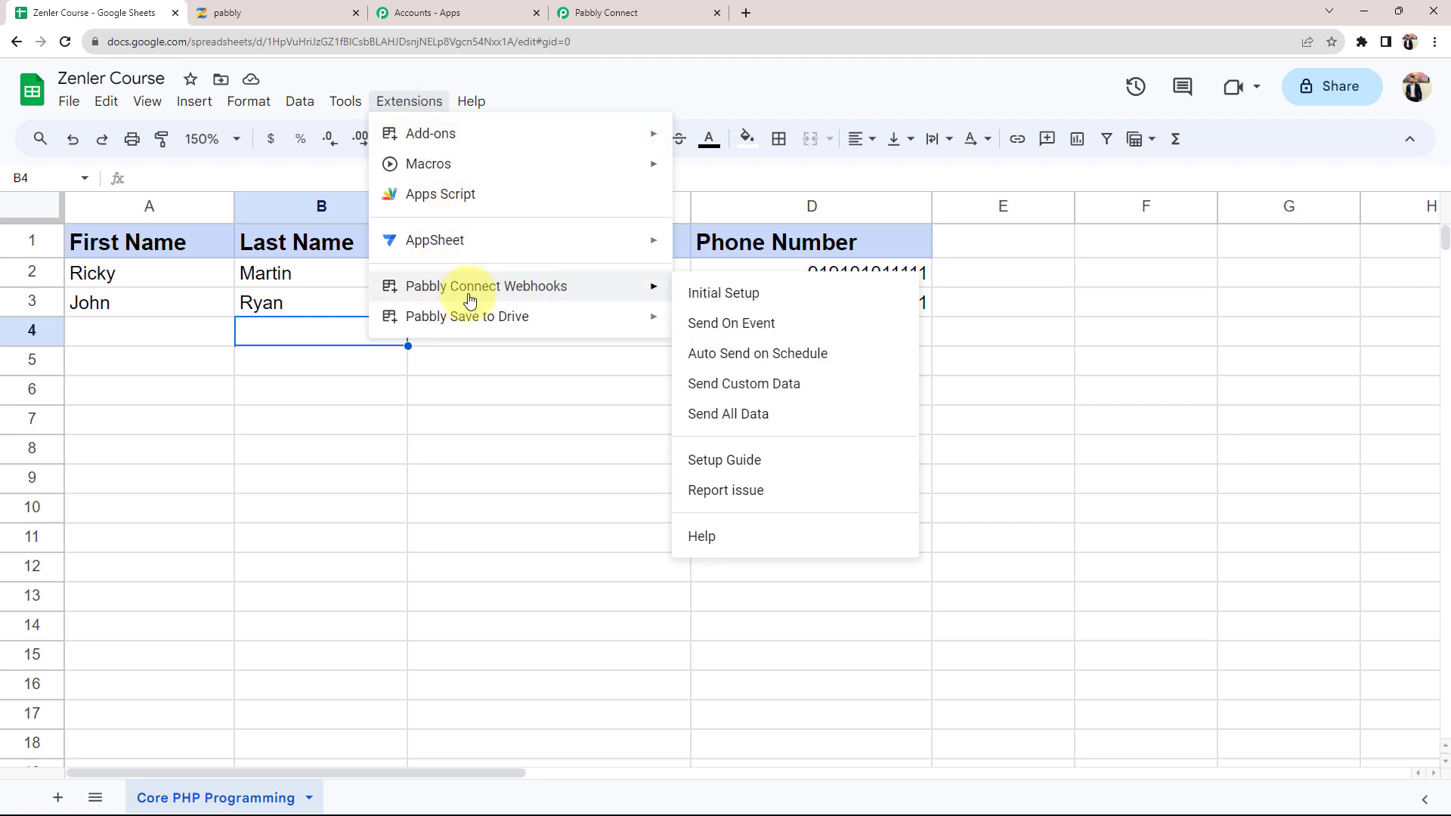
pyautogui.click(722, 293)
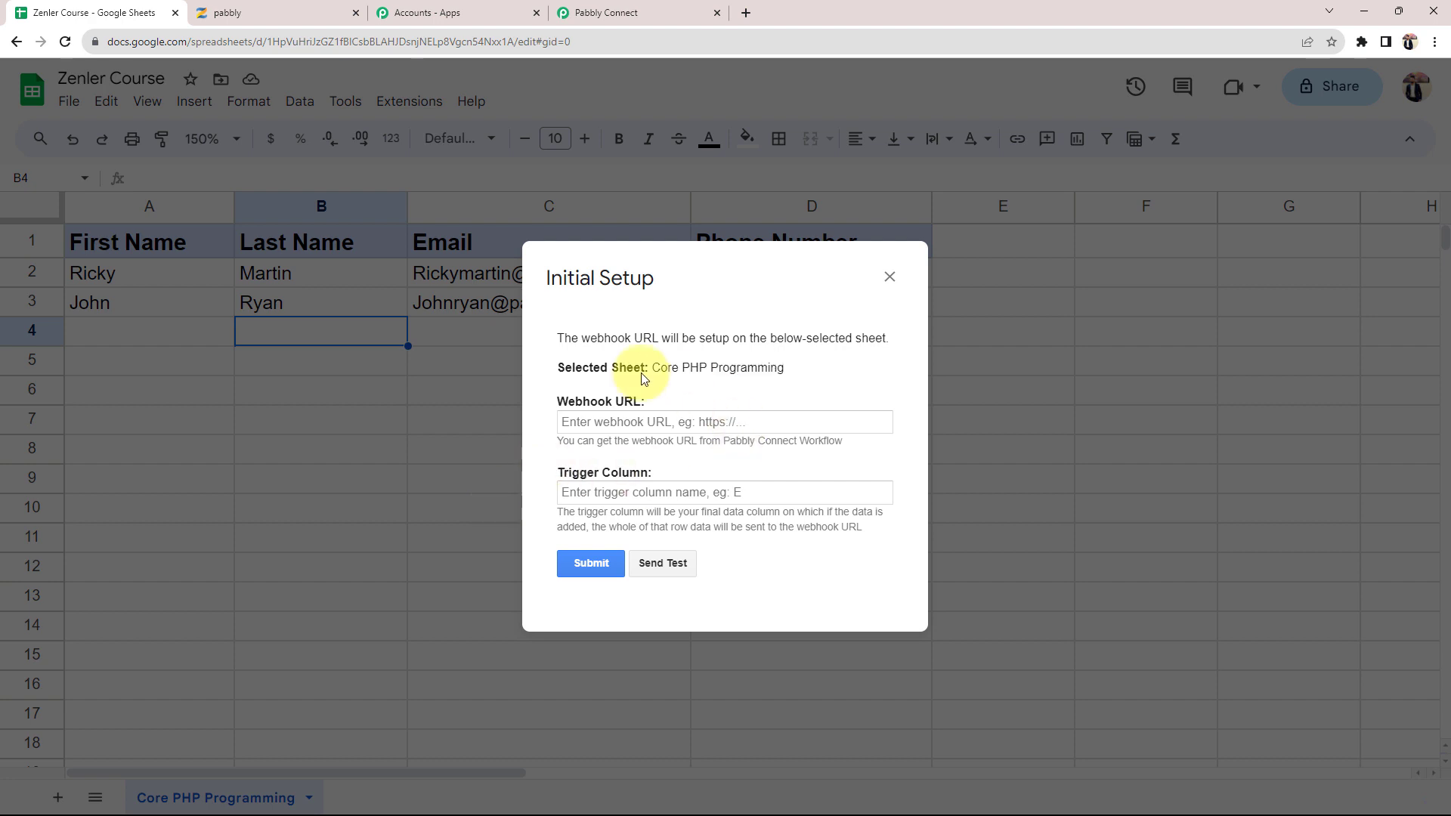
pyautogui.moveTo(605, 410); pyautogui.dragTo(649, 411)
pyautogui.moveTo(554, 468); pyautogui.dragTo(662, 470)
pyautogui.click(674, 389)
# Step: Copy the trigger's webhook URL from Pabbly Connect and paste it as the Webhook URL in the spreadsheet's Initial Setup dialog
pyautogui.click(641, 13)
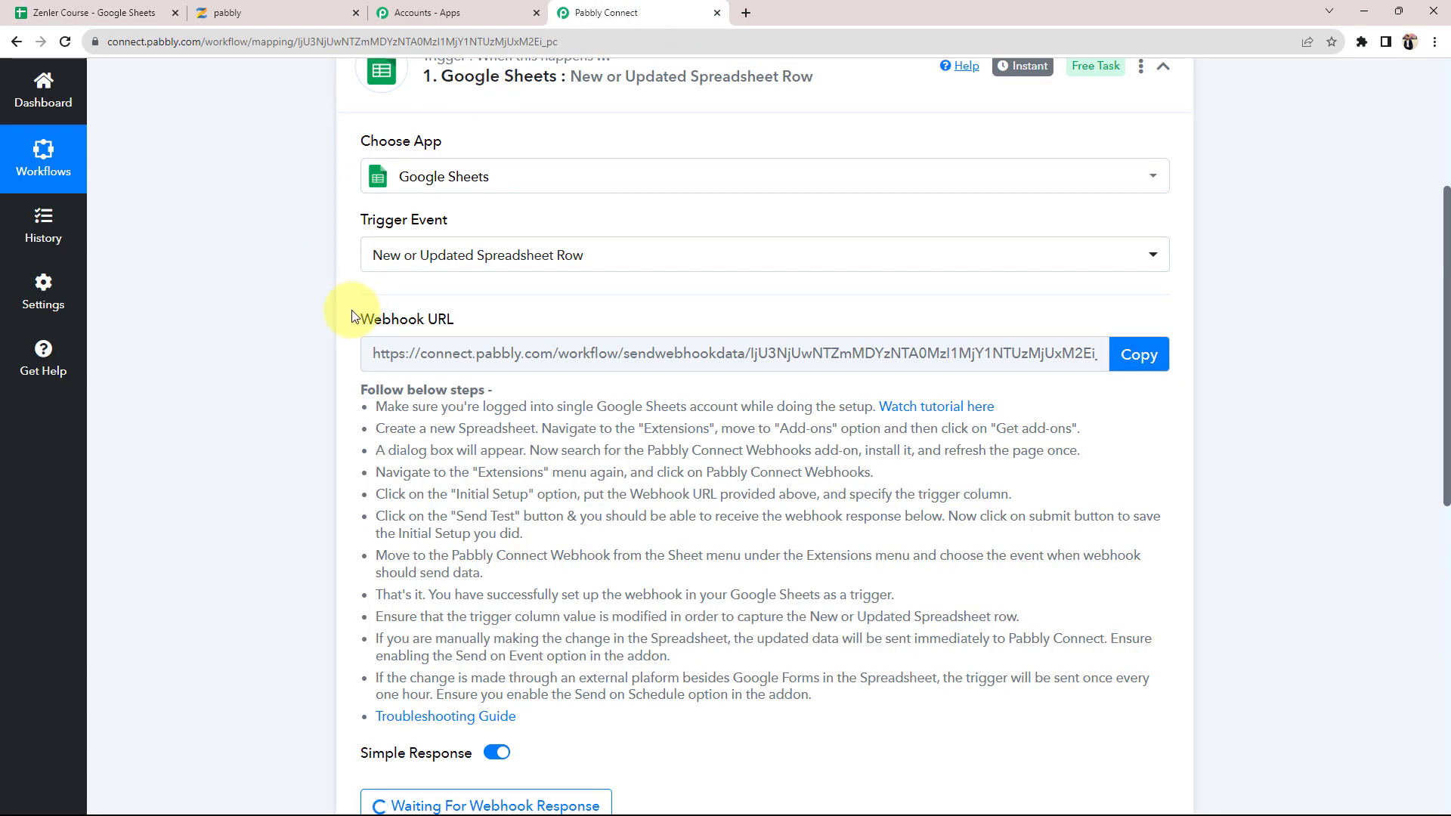
pyautogui.click(1150, 354)
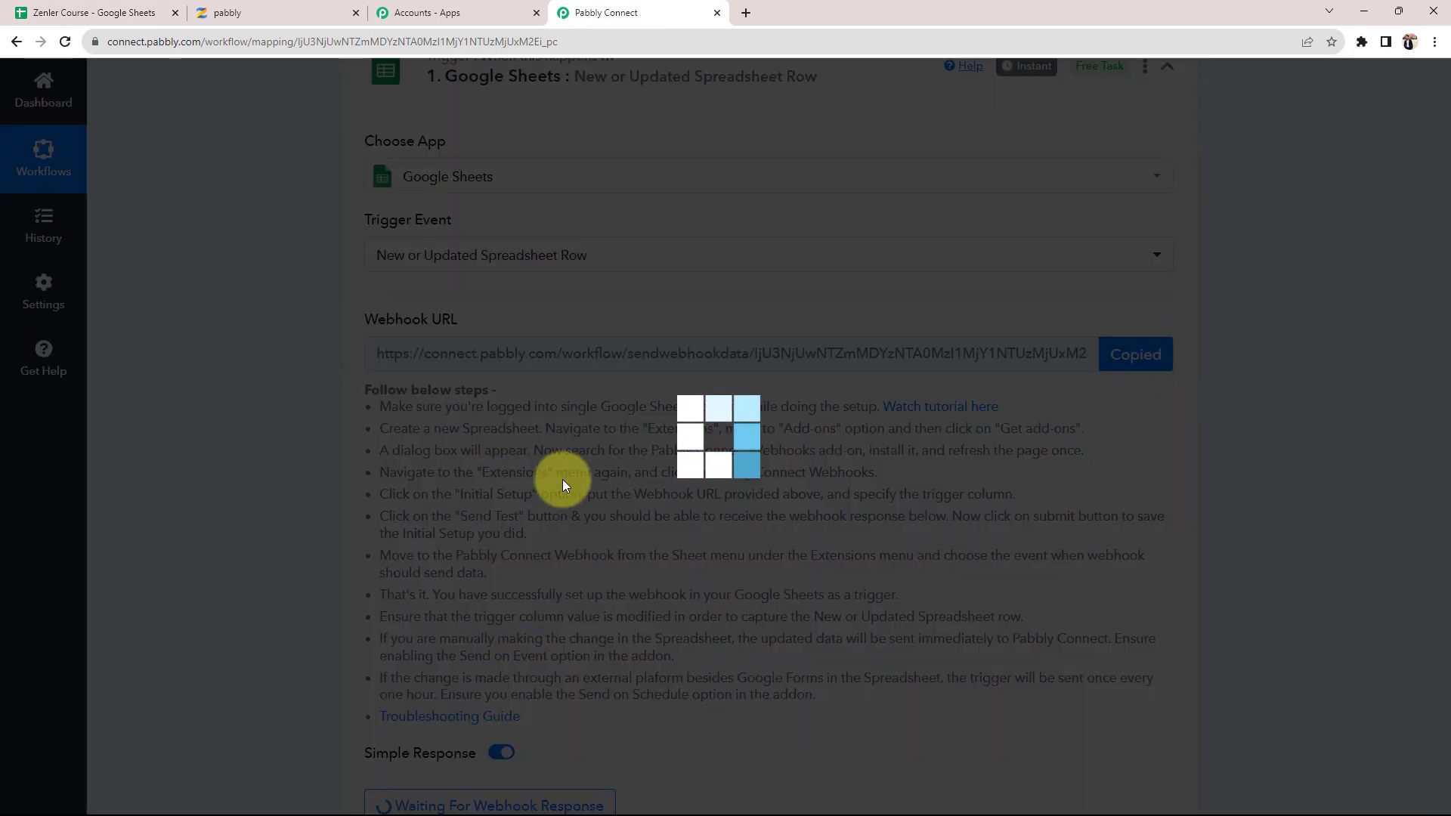
pyautogui.click(66, 6)
pyautogui.rightClick(584, 417)
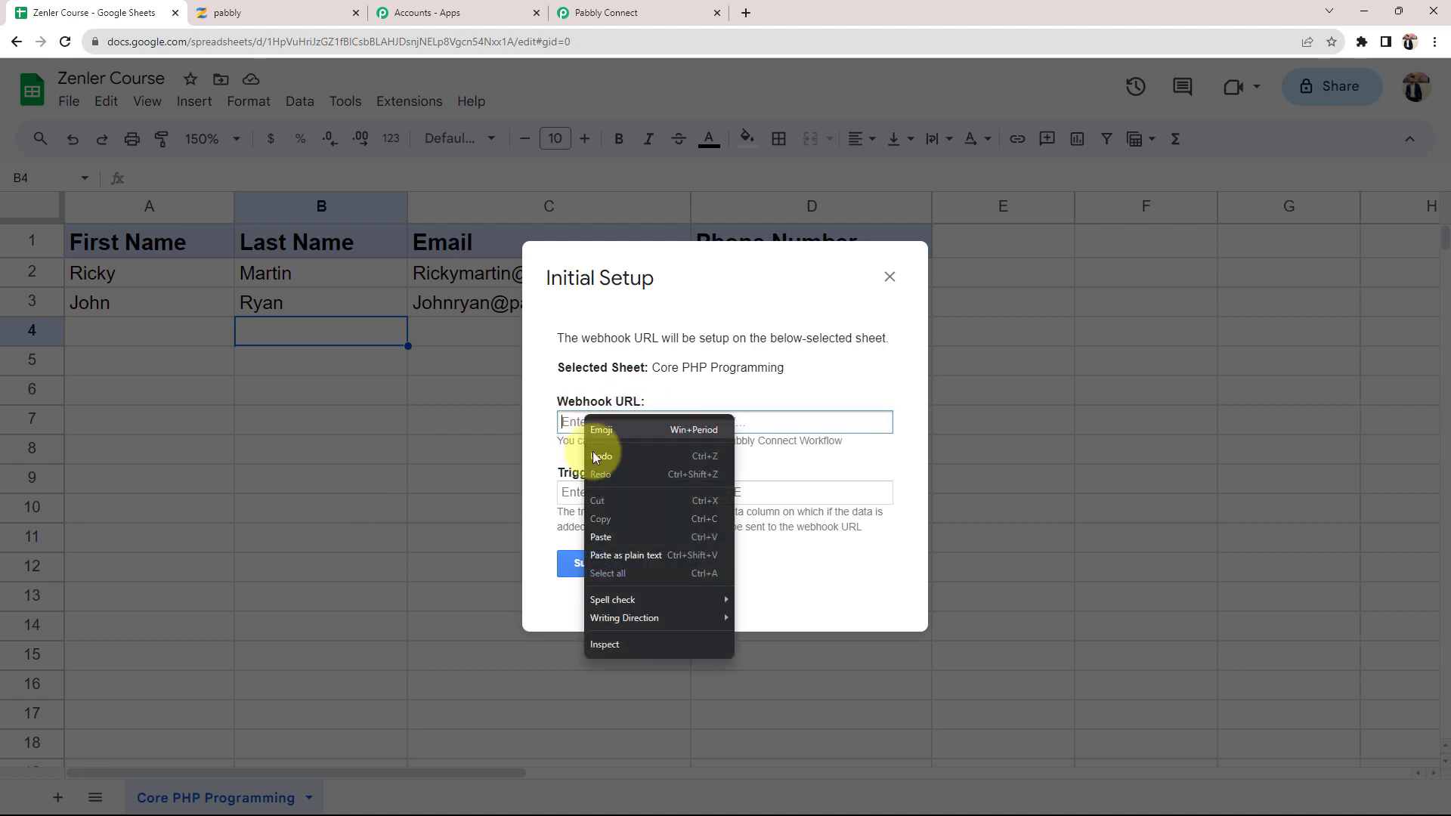
pyautogui.click(605, 538)
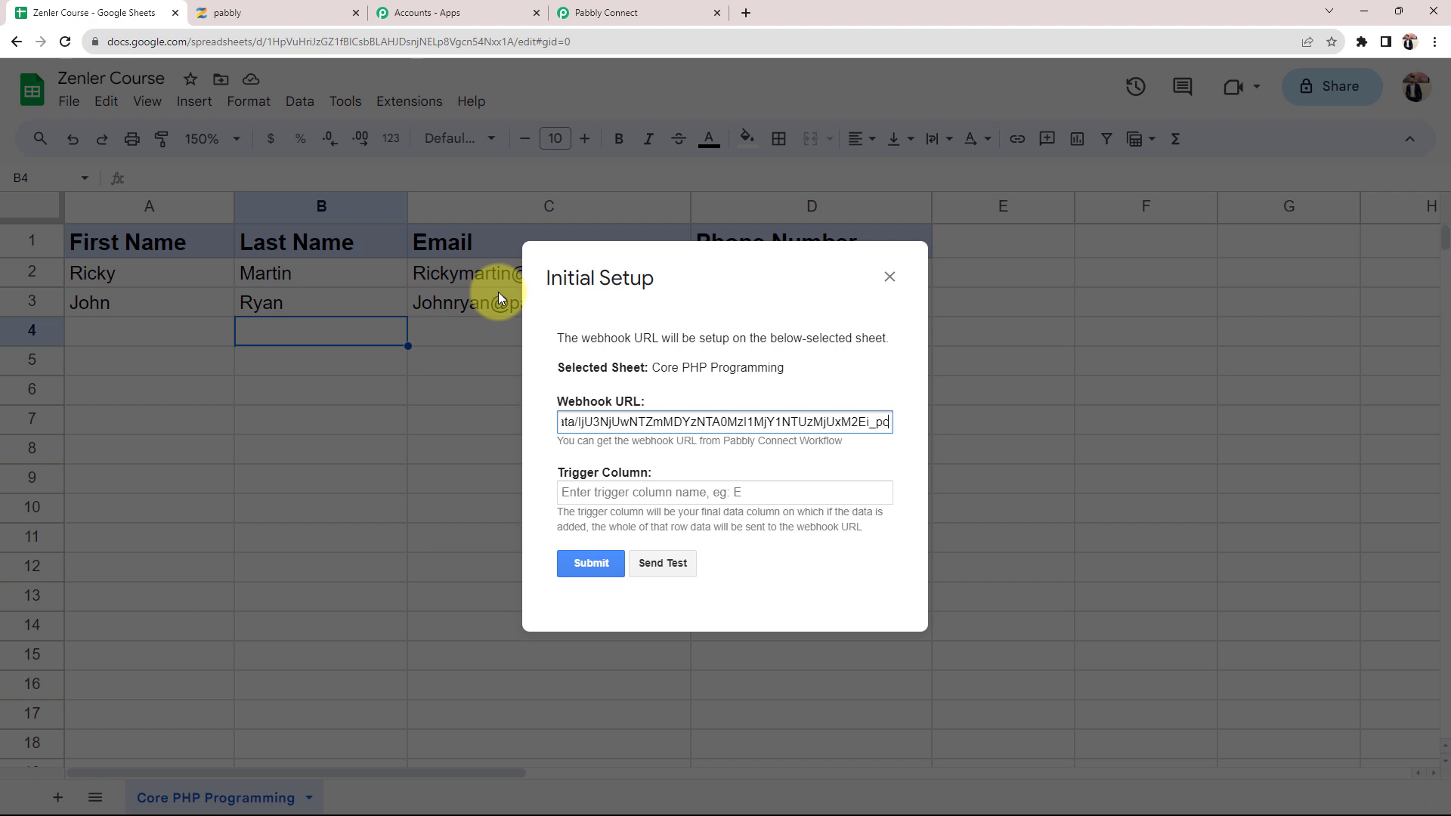
# Step: Move the Initial Setup dialog off the data, set the trigger column to D and send test data to the webhook
pyautogui.moveTo(719, 285); pyautogui.dragTo(495, 443)
pyautogui.click(366, 539)
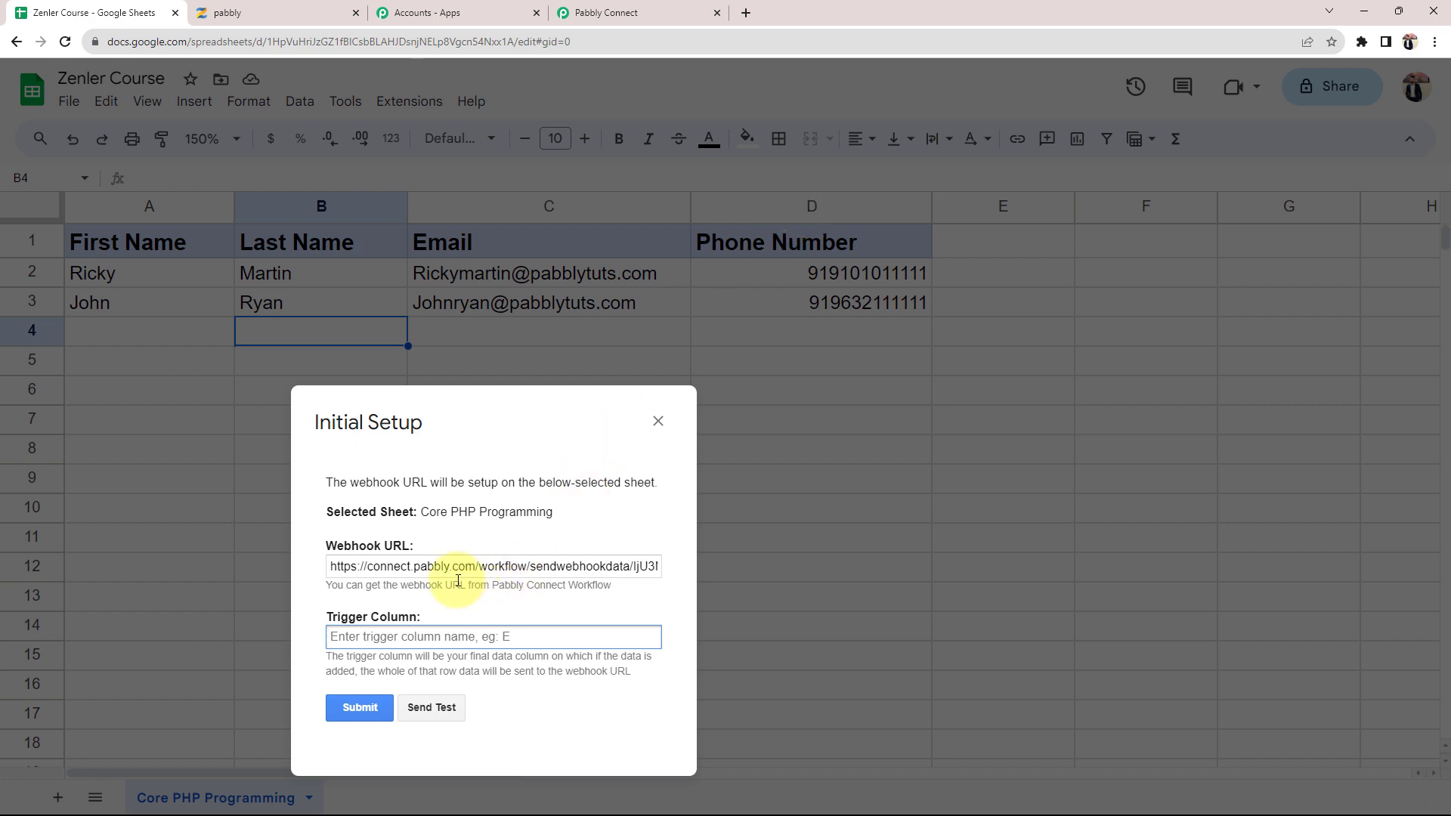
pyautogui.write('D')
pyautogui.click(431, 706)
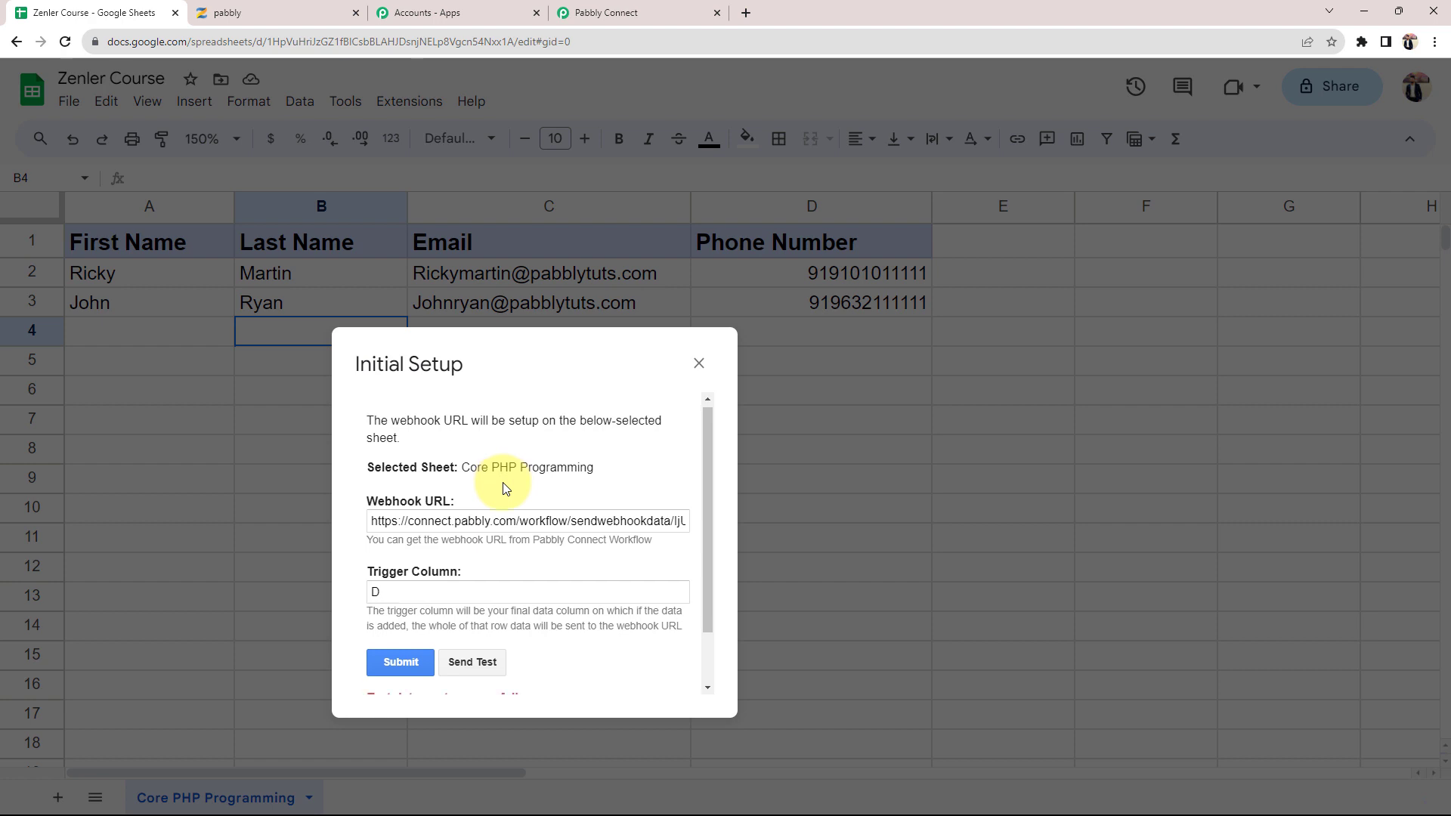
pyautogui.scroll(-2, 638, 395)
pyautogui.moveTo(369, 631); pyautogui.dragTo(541, 624)
pyautogui.click(541, 625)
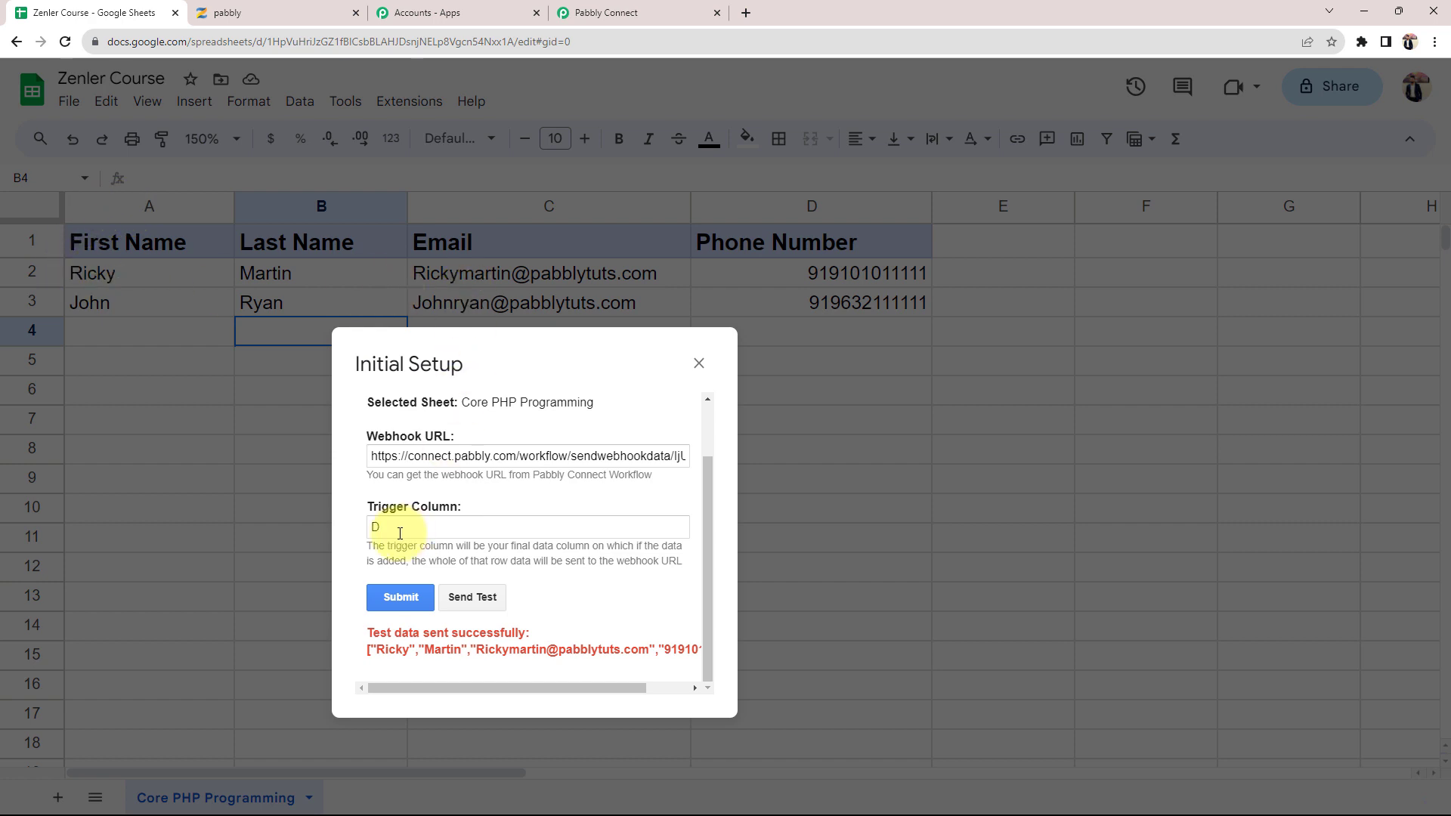
# Step: Submit and close the initial setup, and enable Send On Event for the sheet in the Pabbly Connect Webhooks add-on
pyautogui.click(381, 591)
pyautogui.click(700, 362)
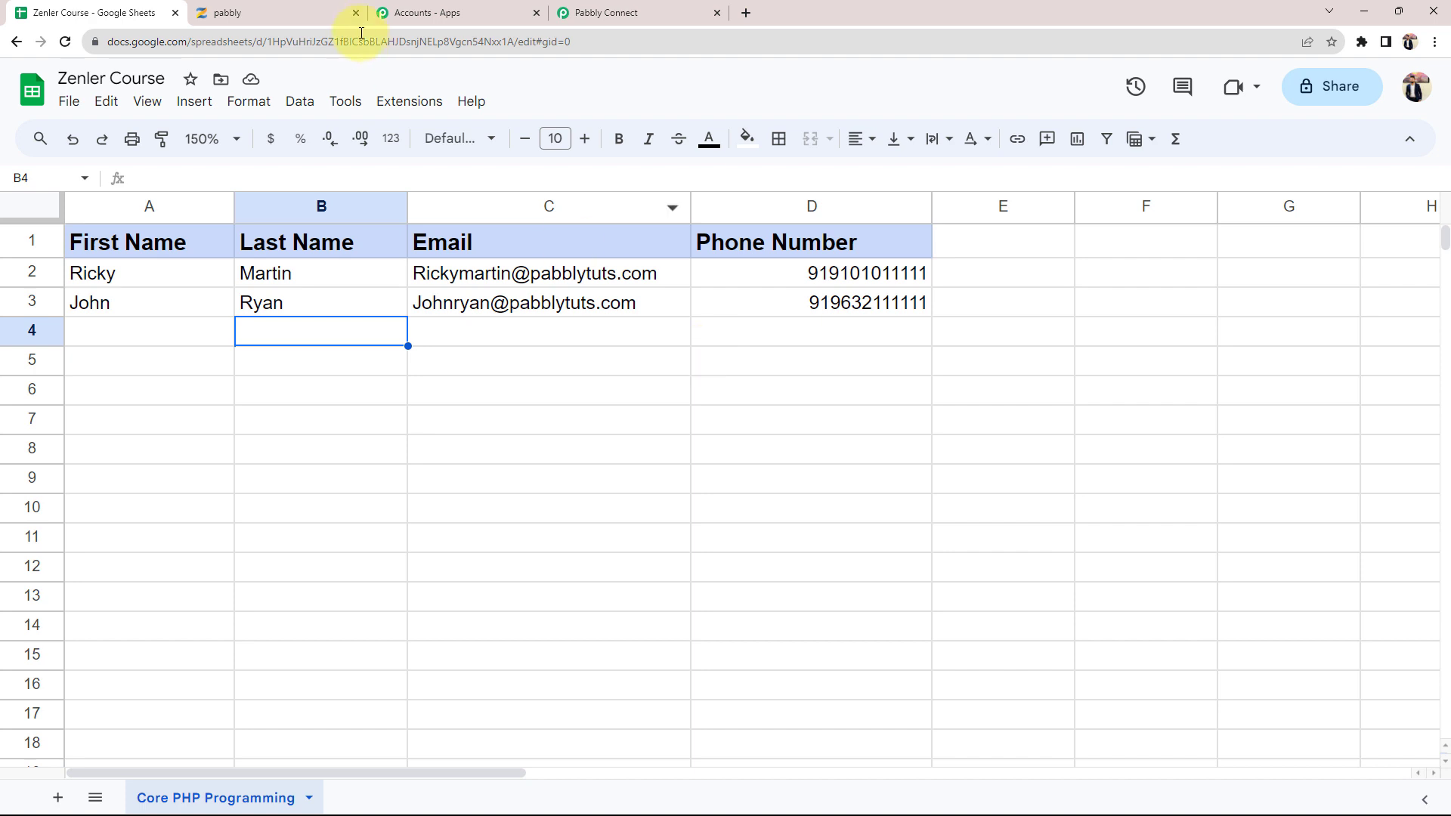
pyautogui.click(402, 108)
pyautogui.moveTo(415, 282)
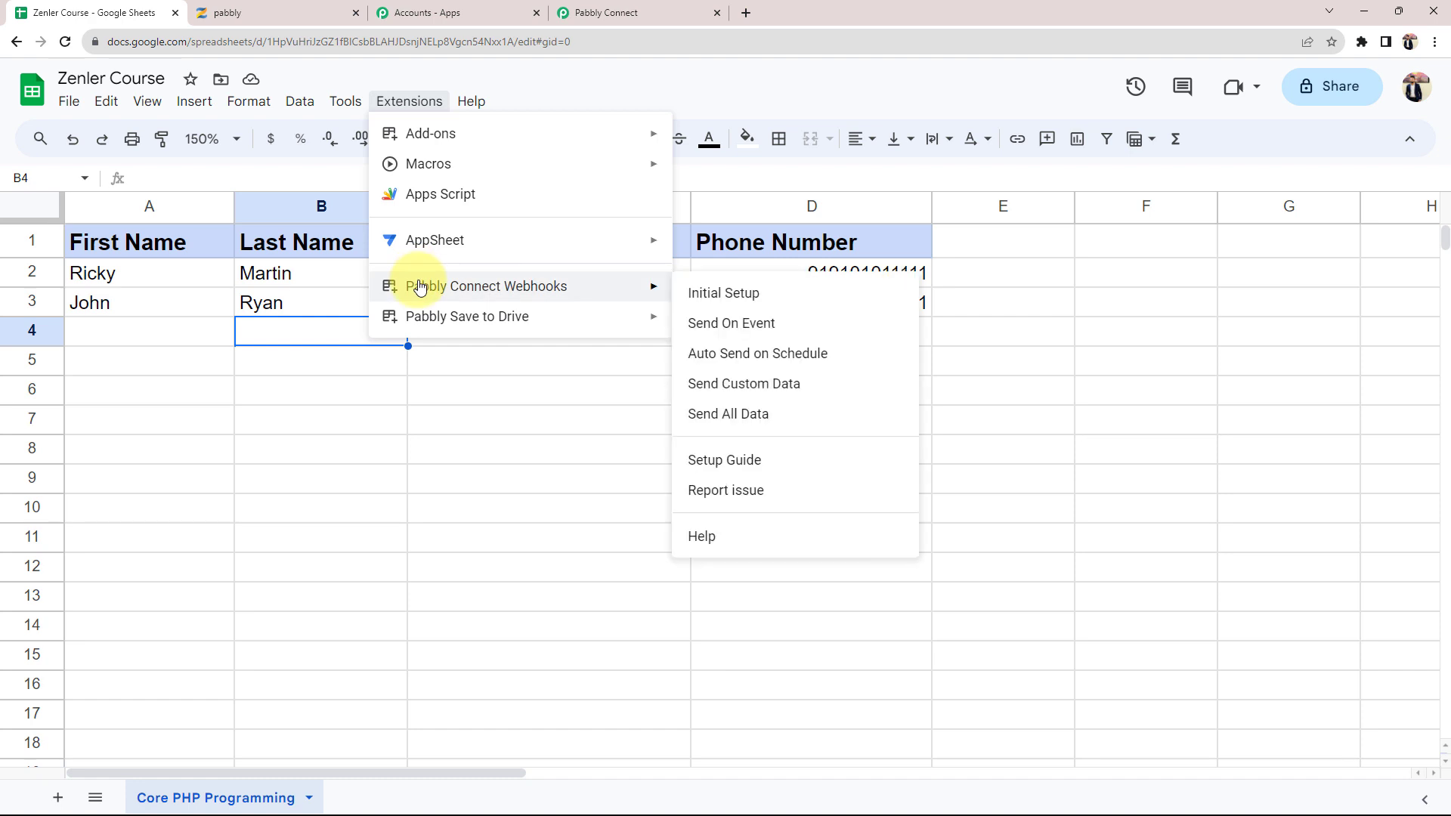
pyautogui.click(710, 325)
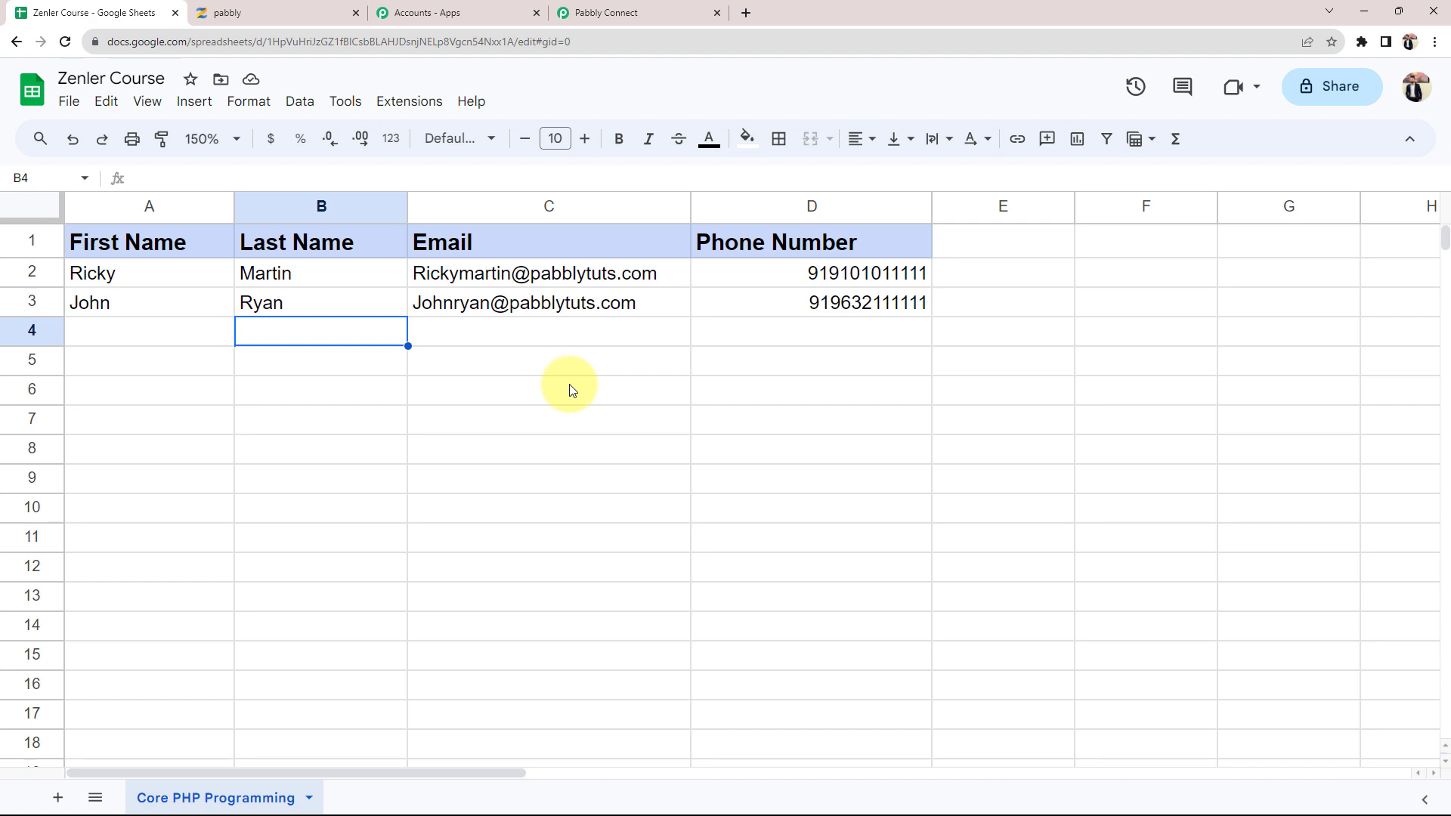
# Step: Switch to Pabbly Connect and check the trigger column, spreadsheet name and sheet name in the received webhook response
pyautogui.click(613, 12)
pyautogui.scroll(-6, 213, 589)
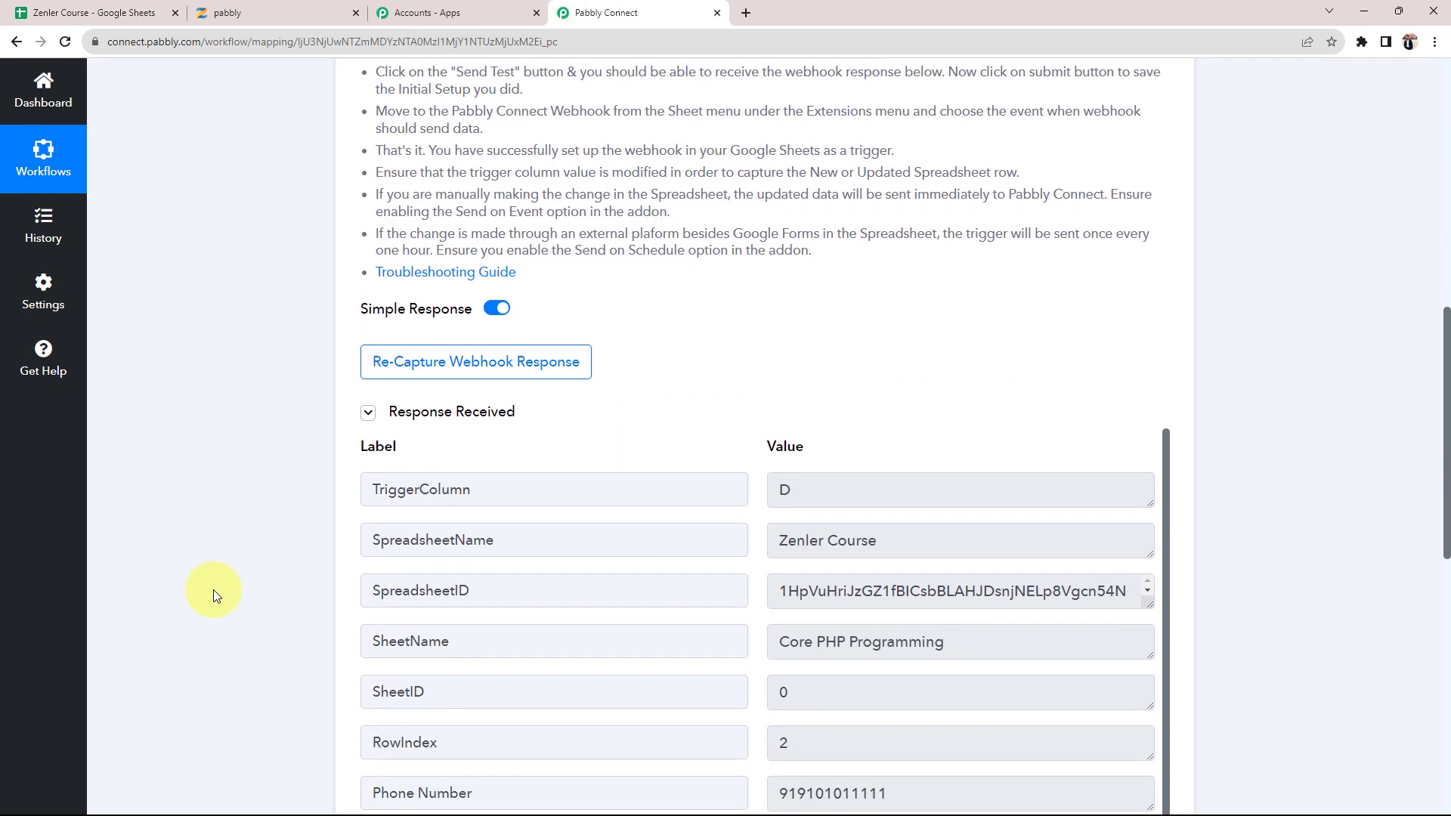
pyautogui.moveTo(803, 486); pyautogui.dragTo(746, 492)
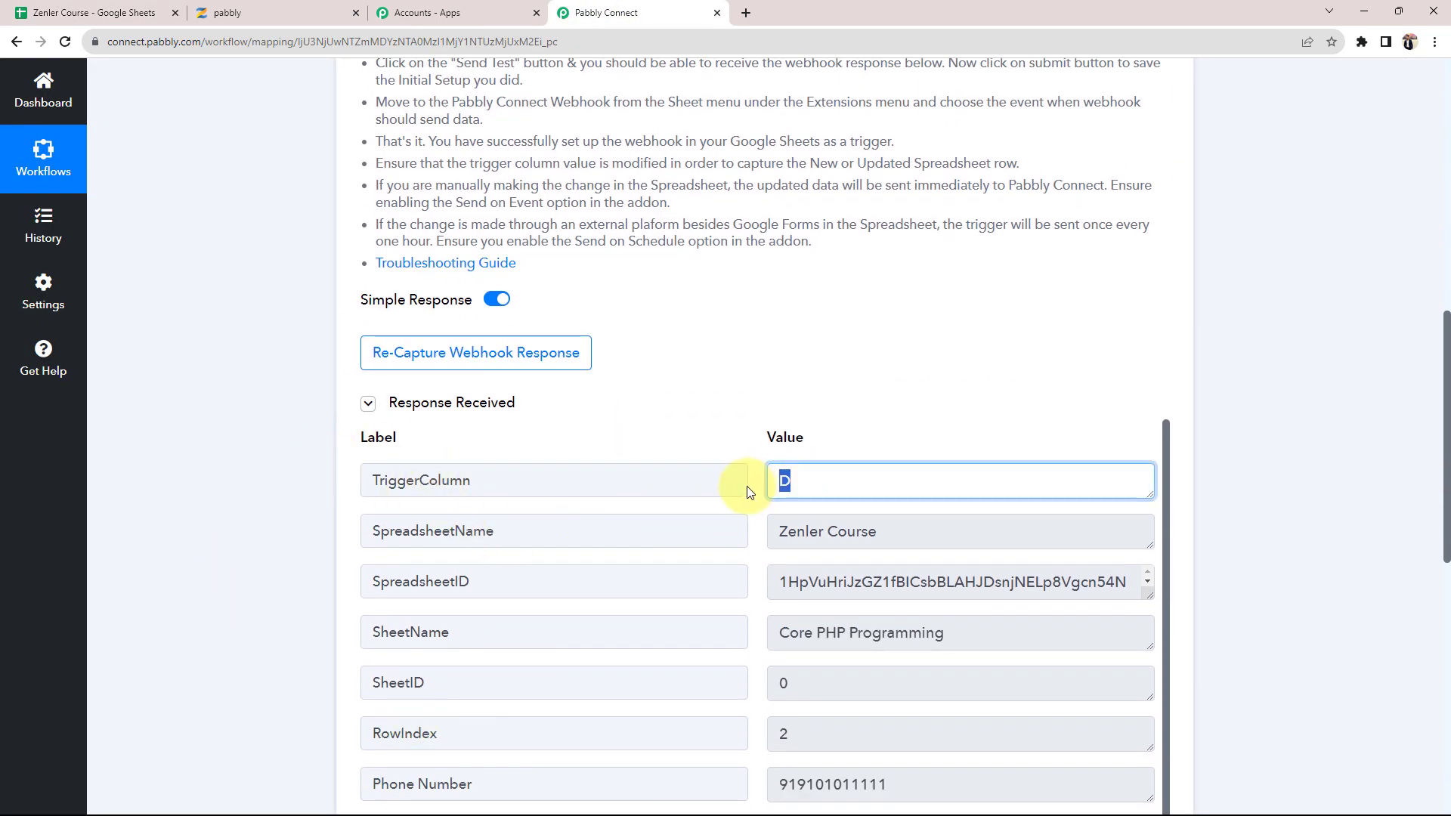
pyautogui.click(854, 532)
pyautogui.click(515, 541)
pyautogui.moveTo(924, 536); pyautogui.dragTo(703, 535)
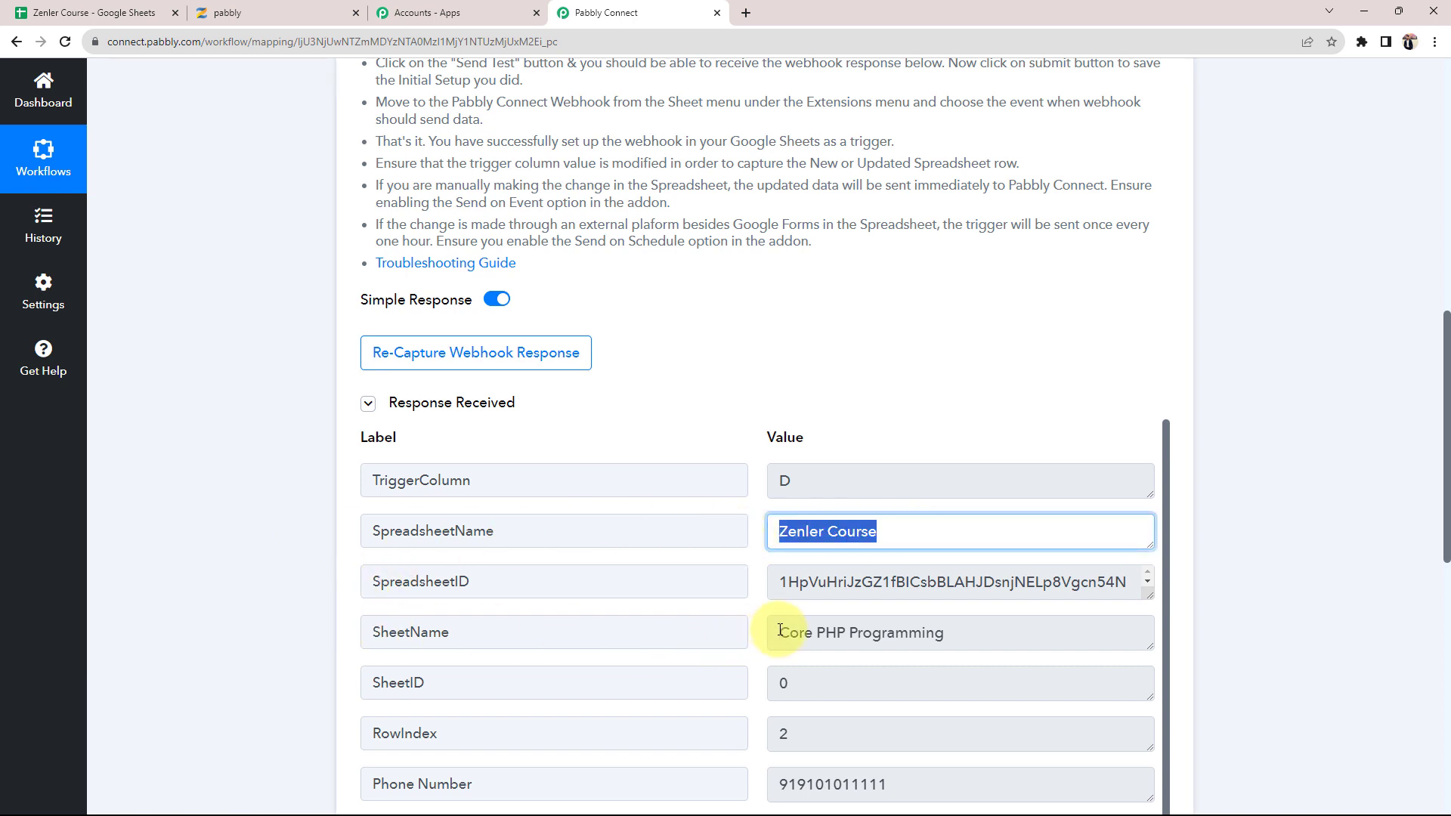
pyautogui.moveTo(780, 630); pyautogui.dragTo(967, 636)
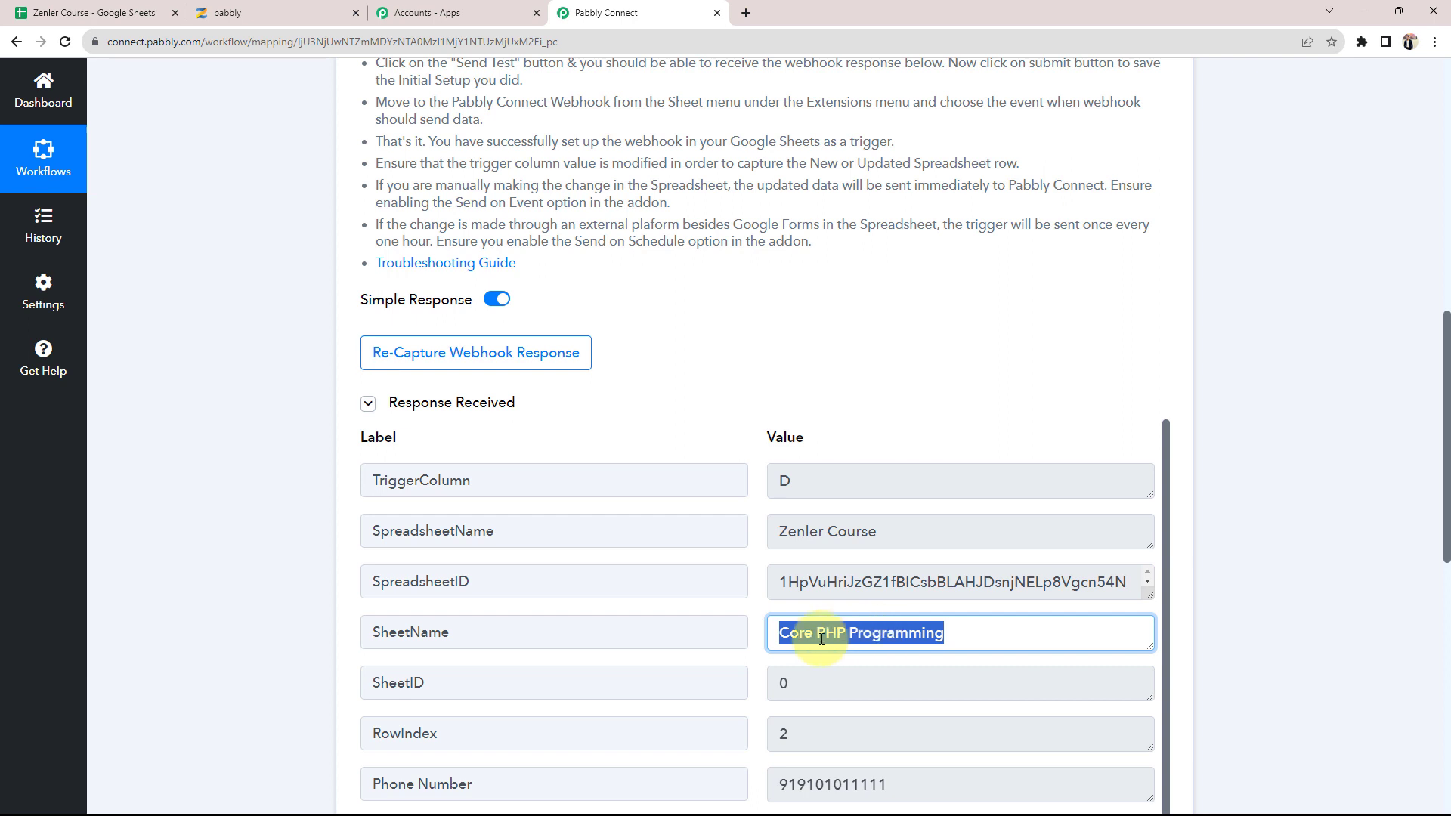
# Step: Compare the sheet name, first name, last name, phone number and email in the webhook response with the Zenler Course spreadsheet
pyautogui.click(136, 13)
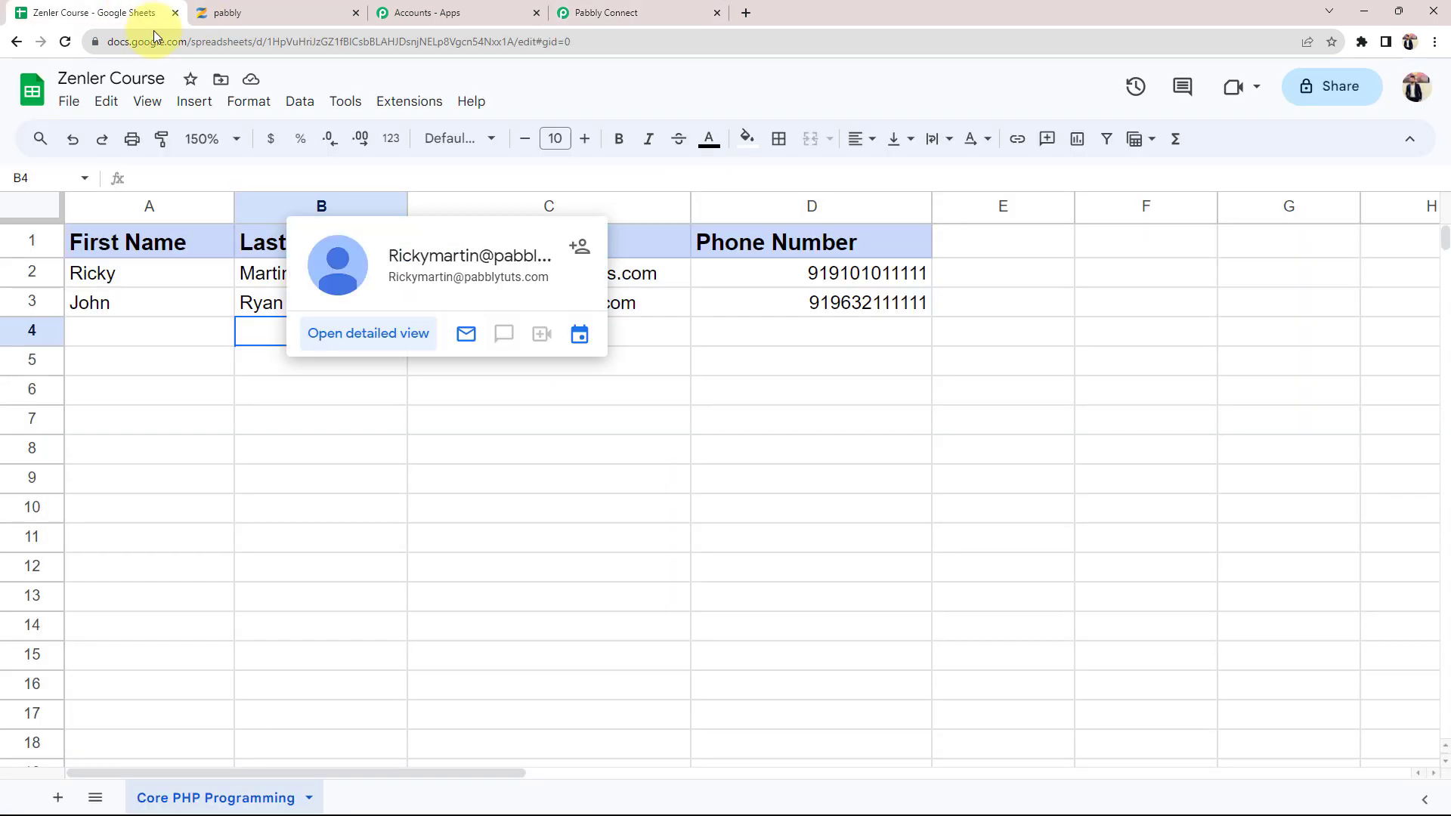
pyautogui.click(605, 8)
pyautogui.scroll(-3, 294, 603)
pyautogui.scroll(-1, 868, 438)
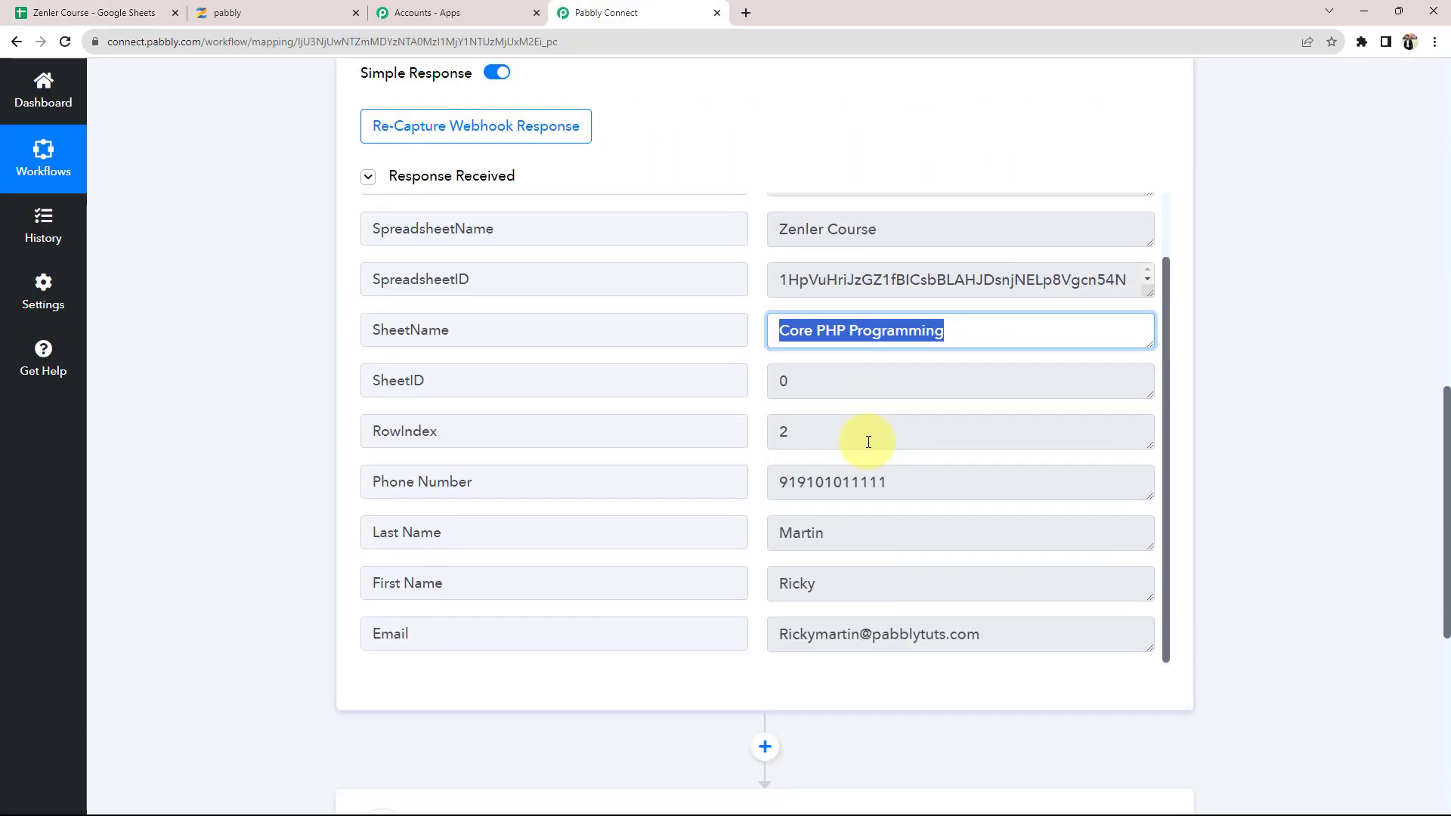
pyautogui.click(793, 583)
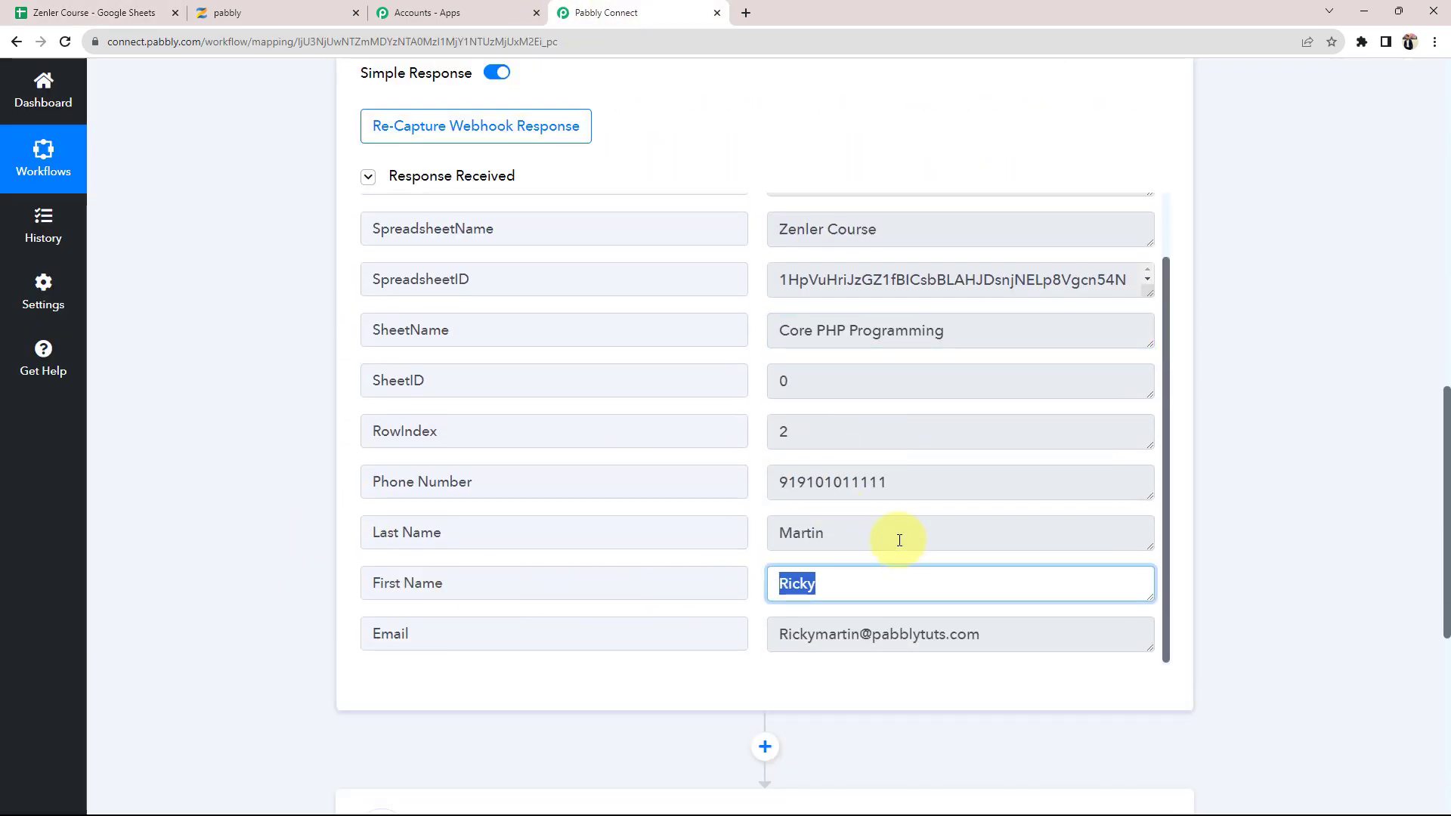
pyautogui.click(899, 539)
pyautogui.click(983, 474)
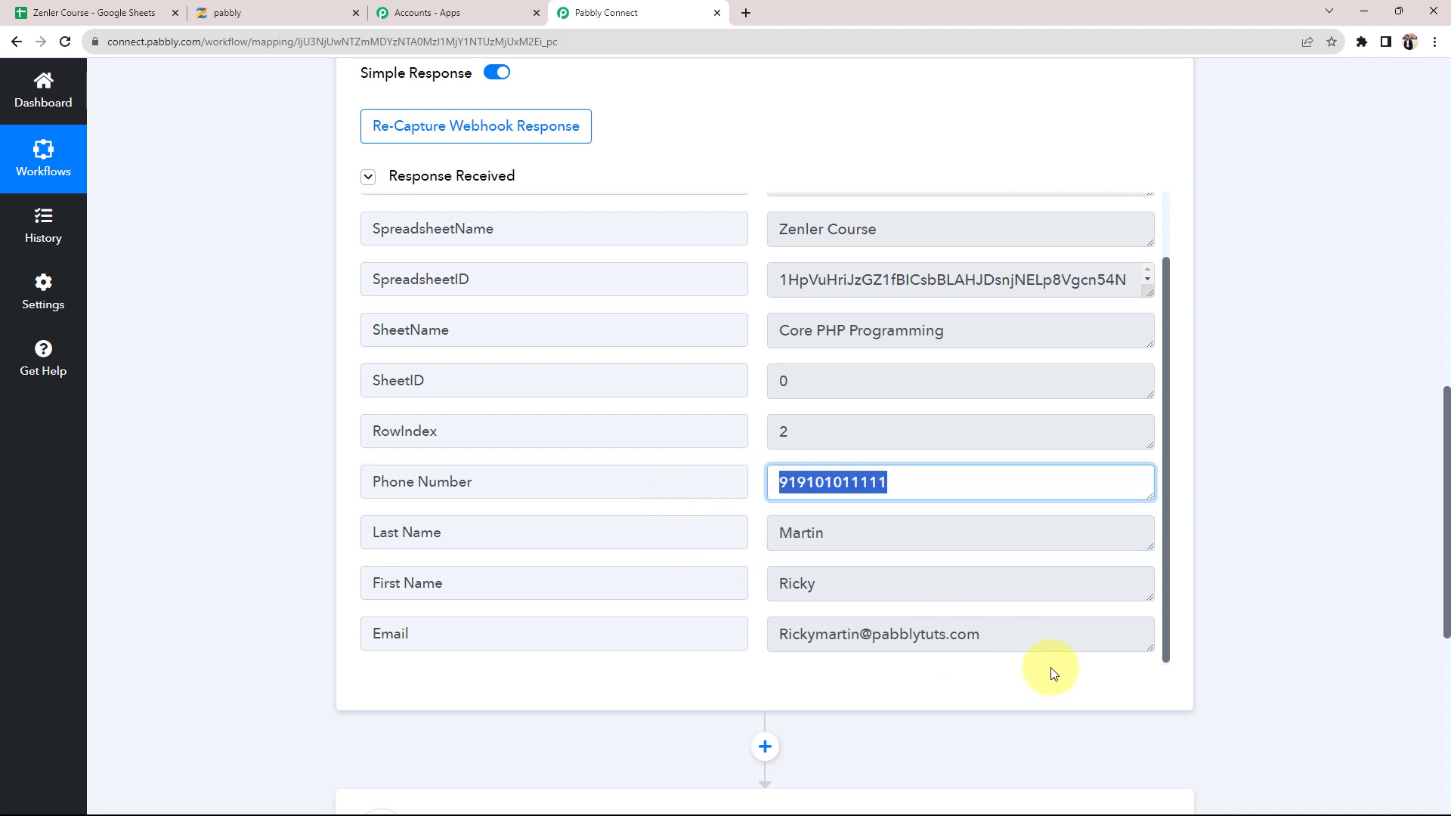
pyautogui.click(1036, 632)
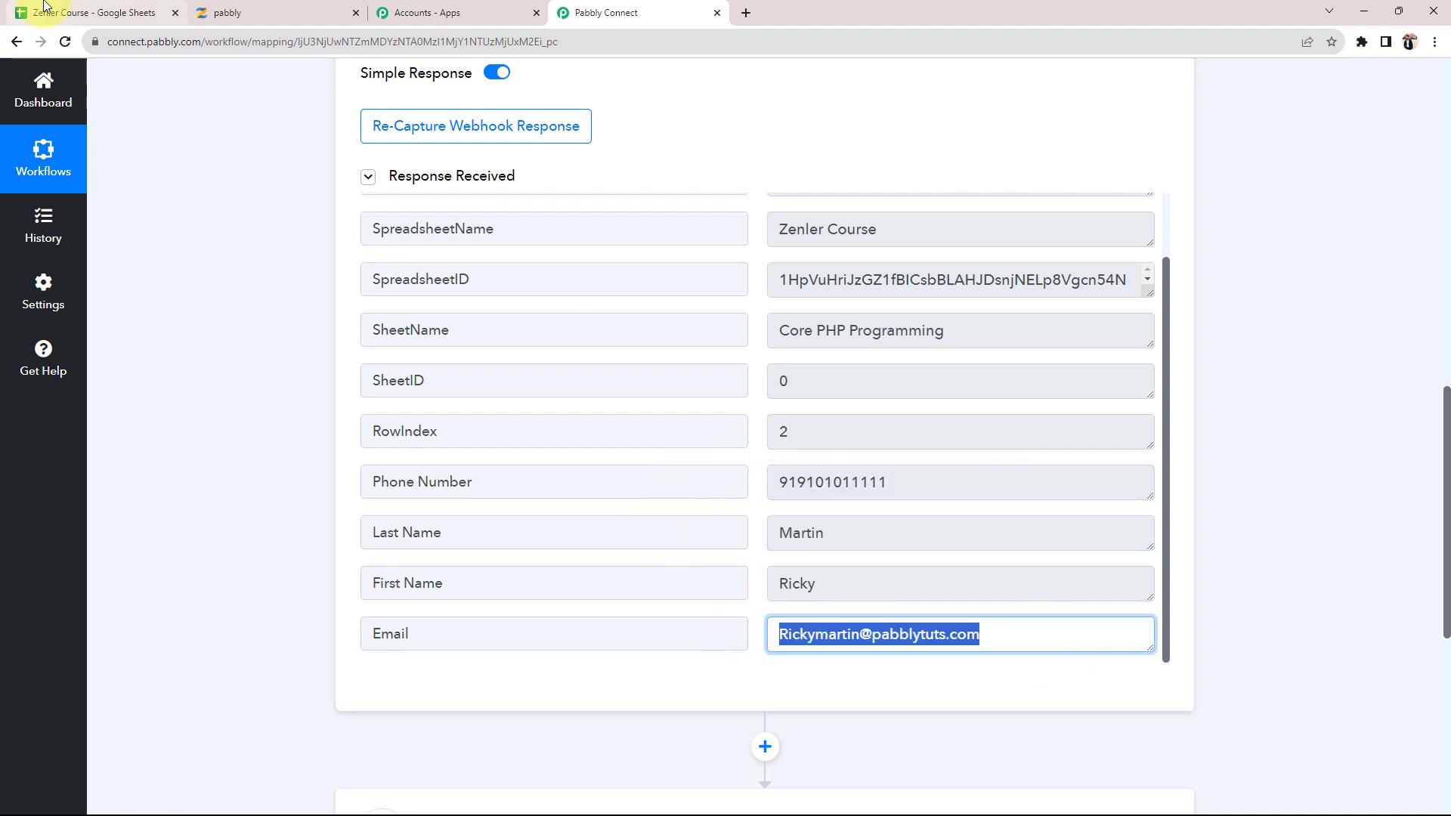
pyautogui.click(44, 5)
pyautogui.click(654, 8)
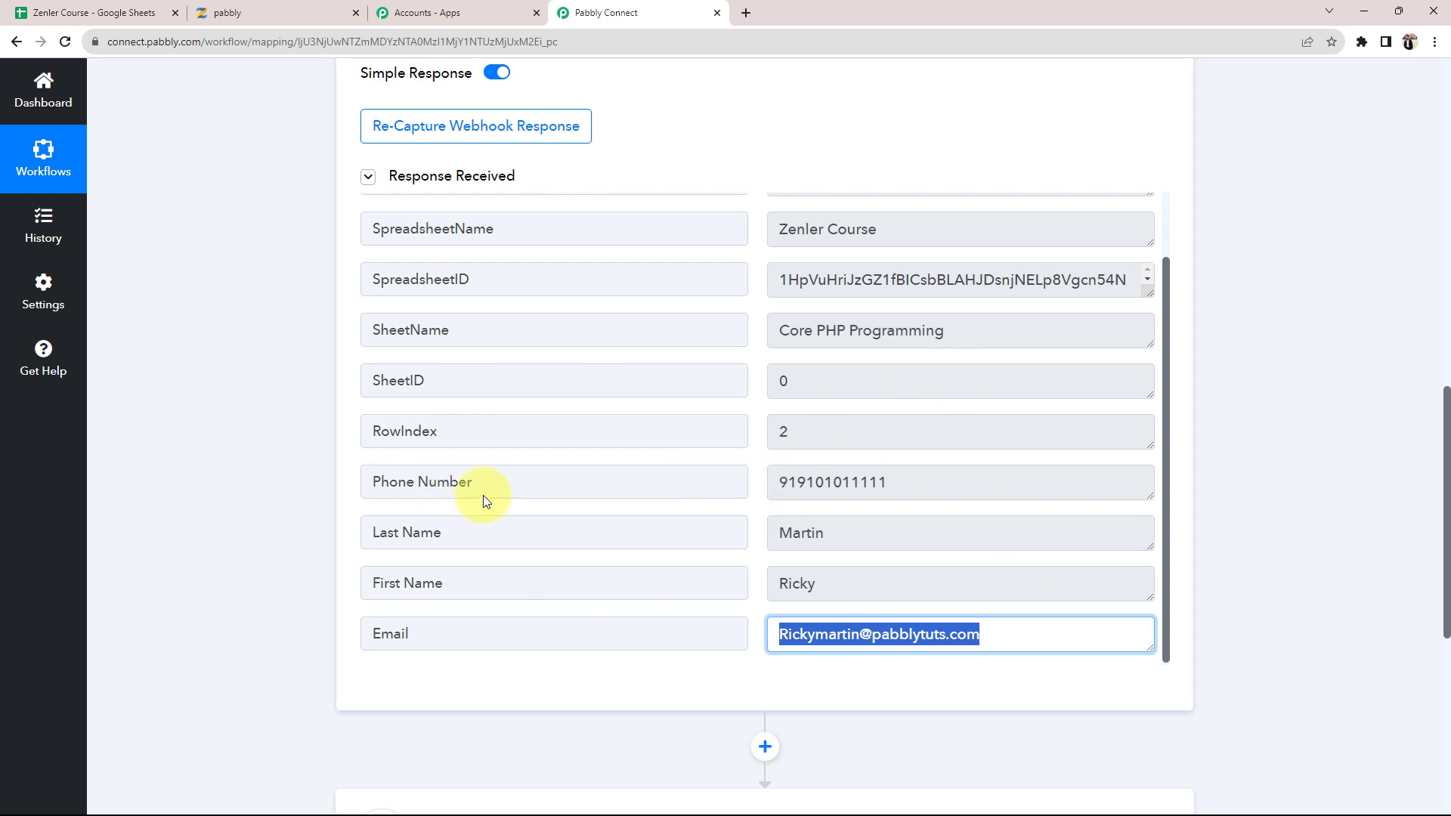
pyautogui.click(292, 513)
# Step: Set the workflow's action app to Zenler with the action event Enroll User to a Course
pyautogui.scroll(-5, 292, 514)
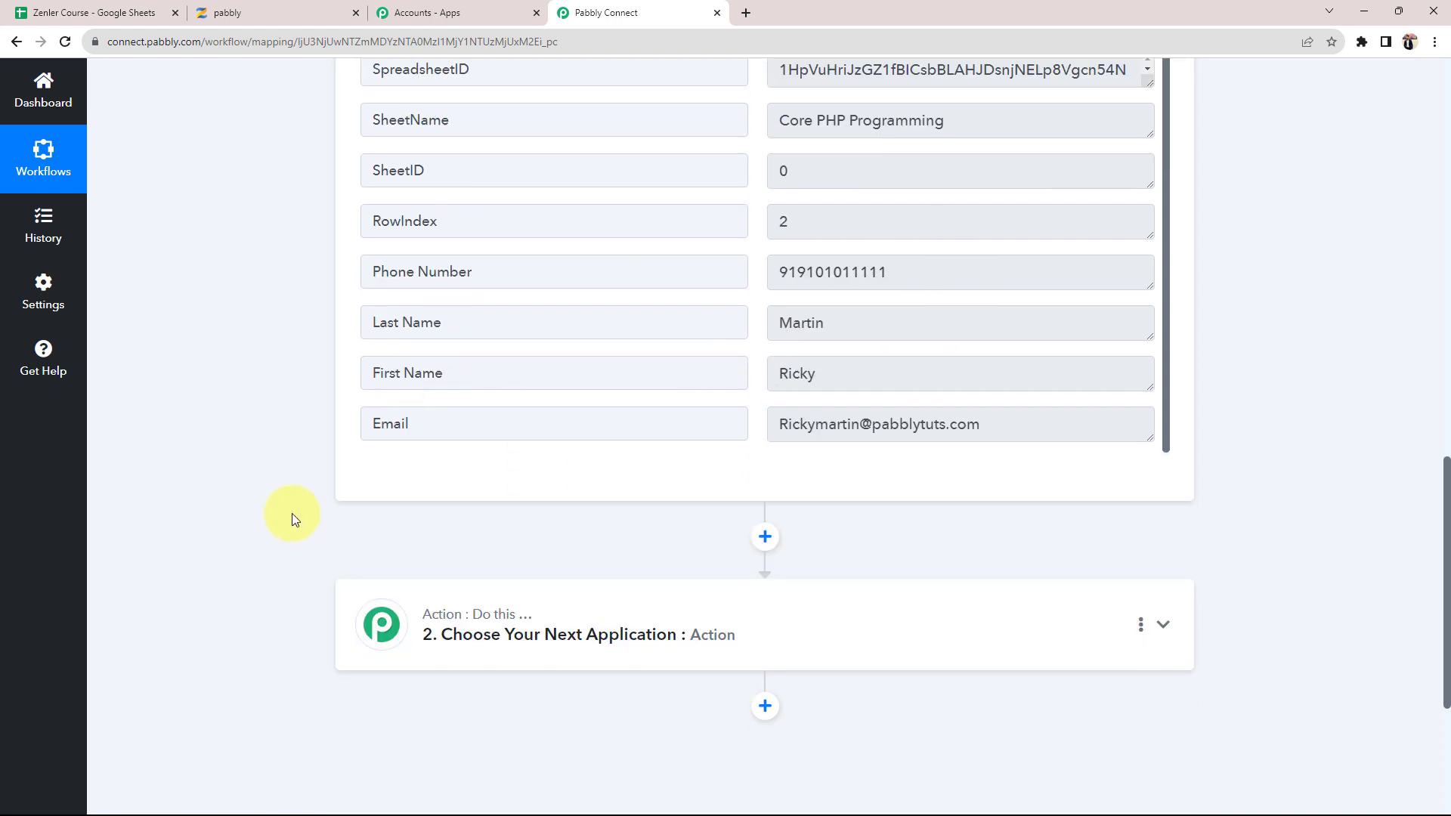
pyautogui.click(418, 470)
pyautogui.scroll(-3, 236, 551)
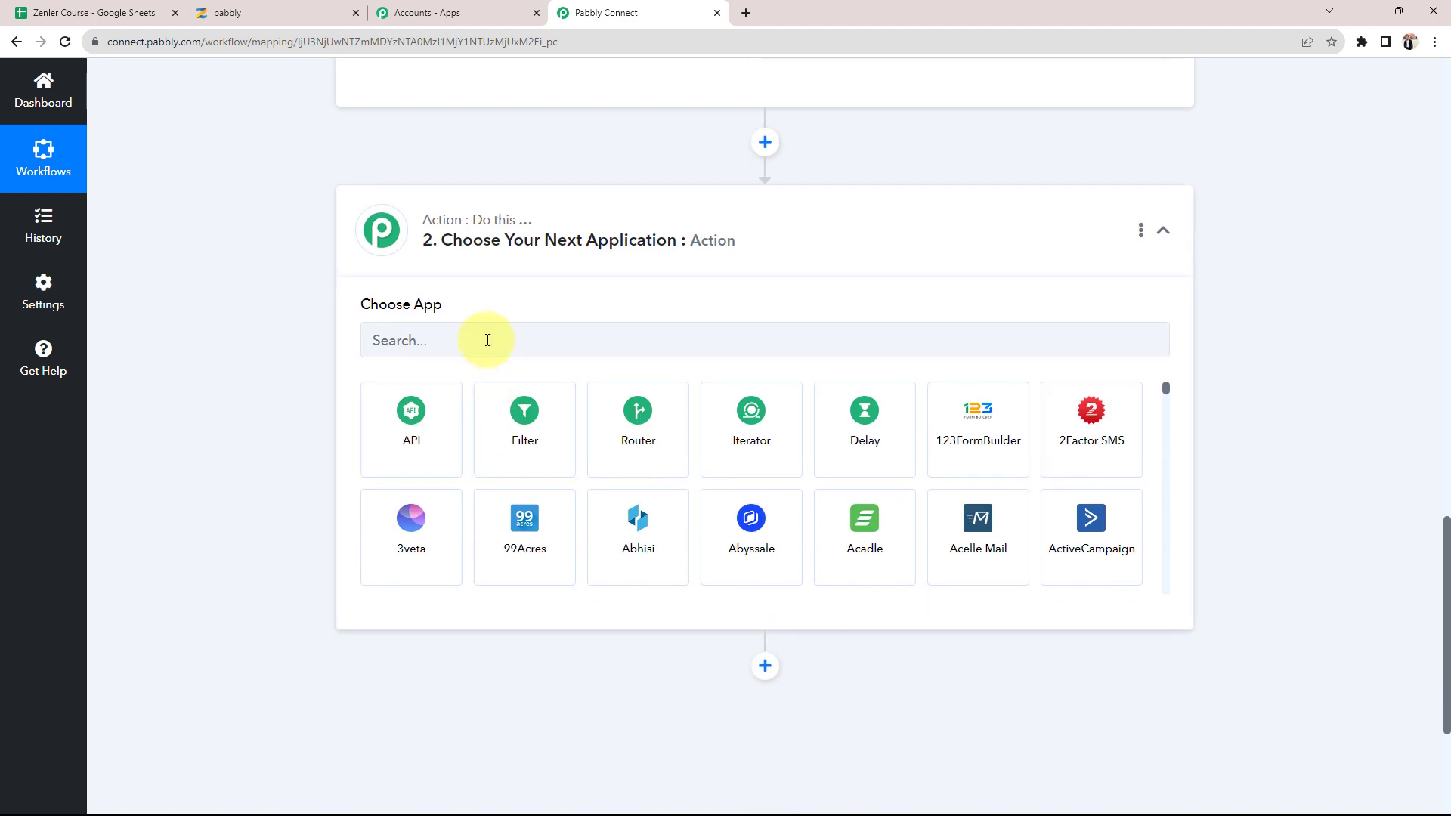
pyautogui.click(487, 340)
pyautogui.write('zenl')
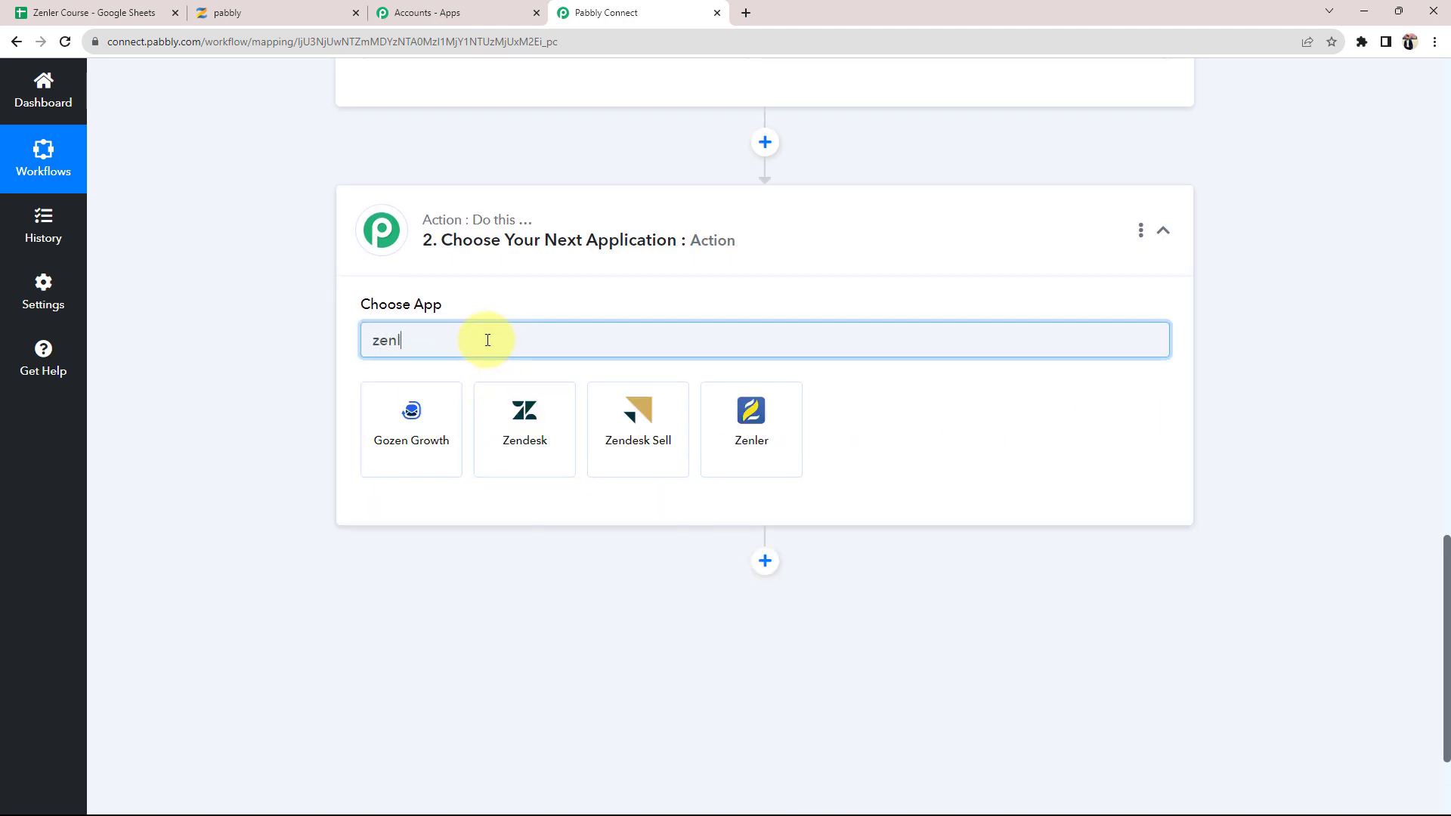
pyautogui.click(415, 423)
pyautogui.click(408, 421)
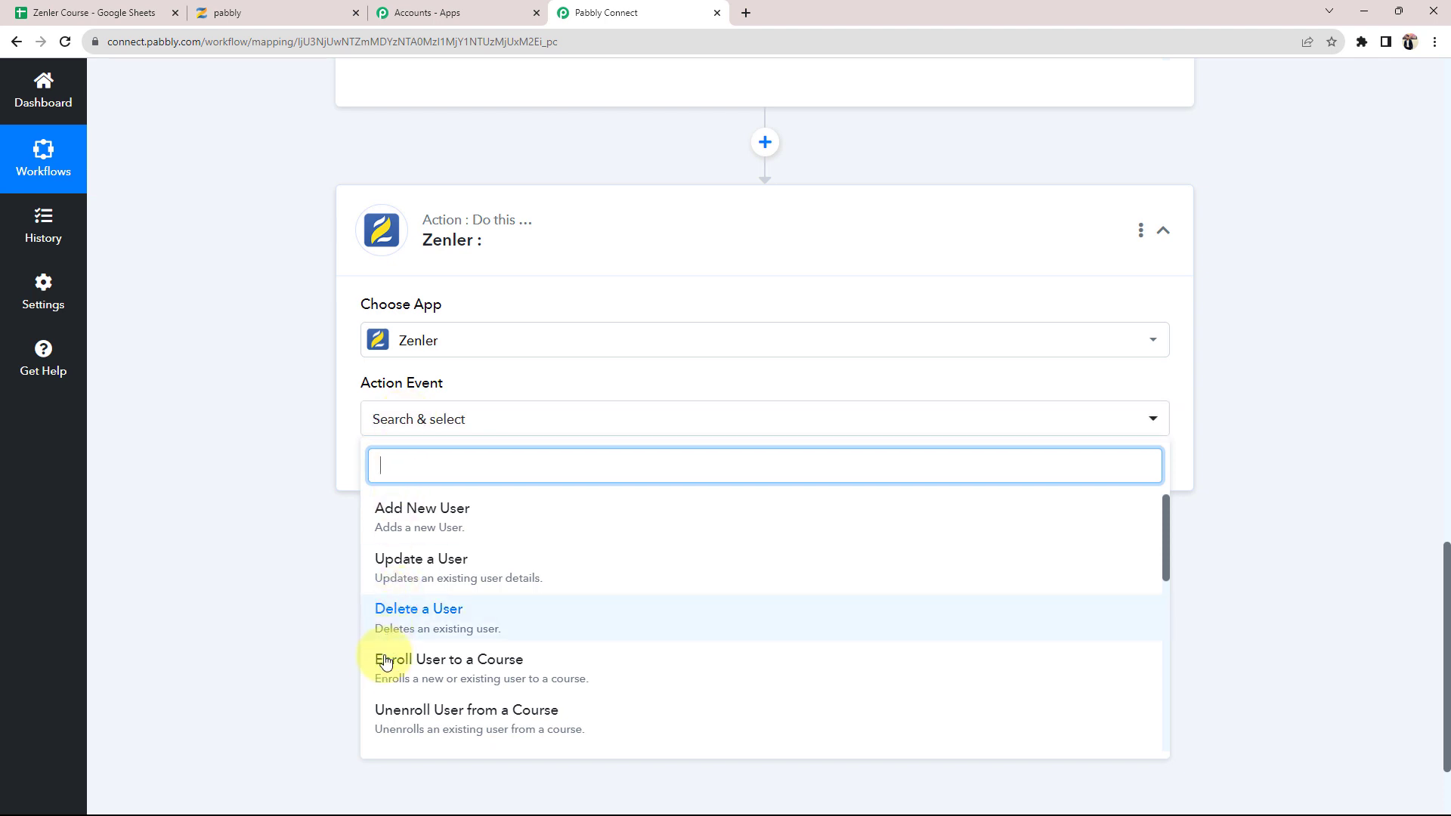
pyautogui.click(442, 669)
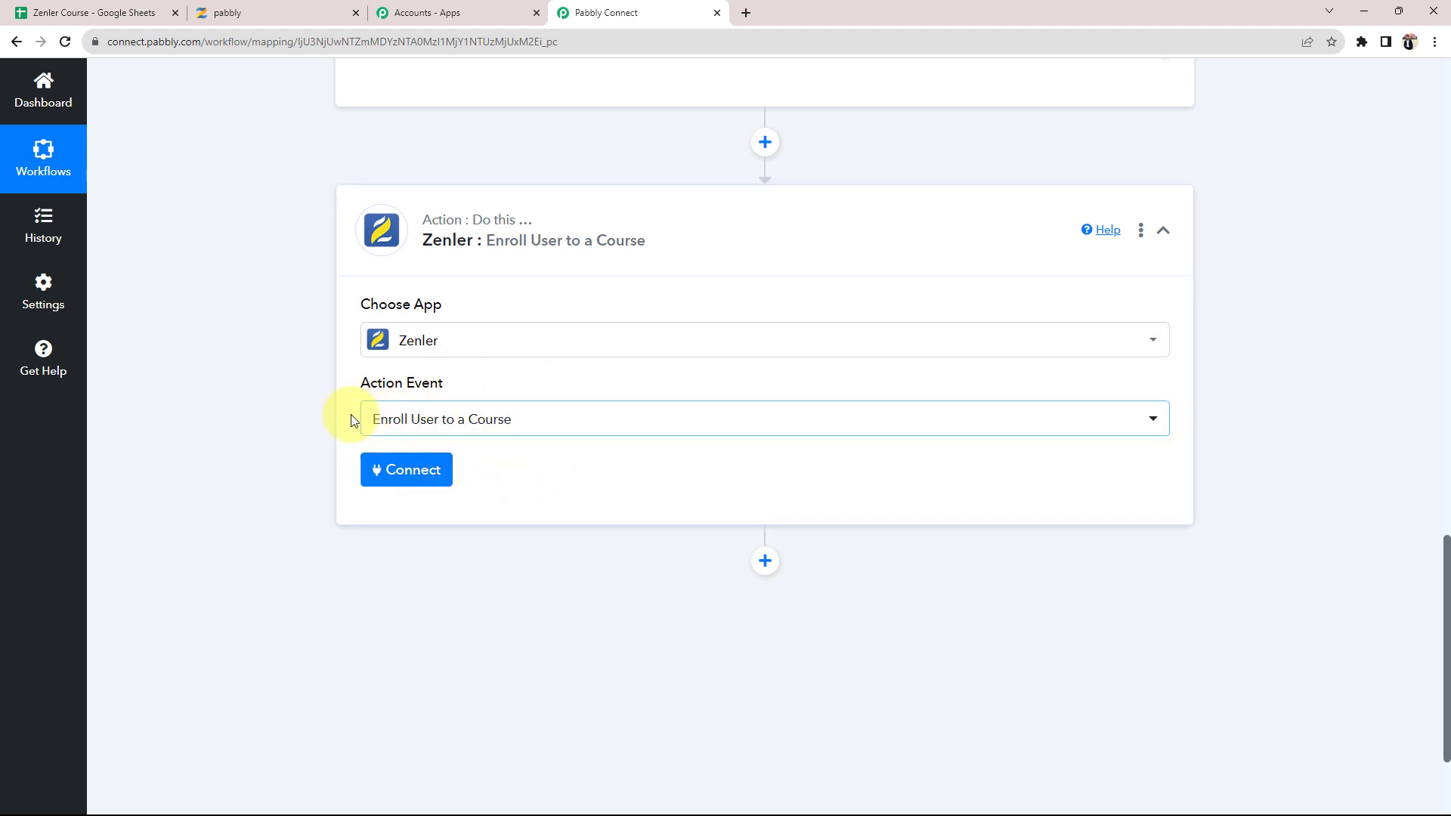
# Step: Start adding a new Zenler connection for the action and review the API Key and School/Account fields it requires
pyautogui.click(400, 471)
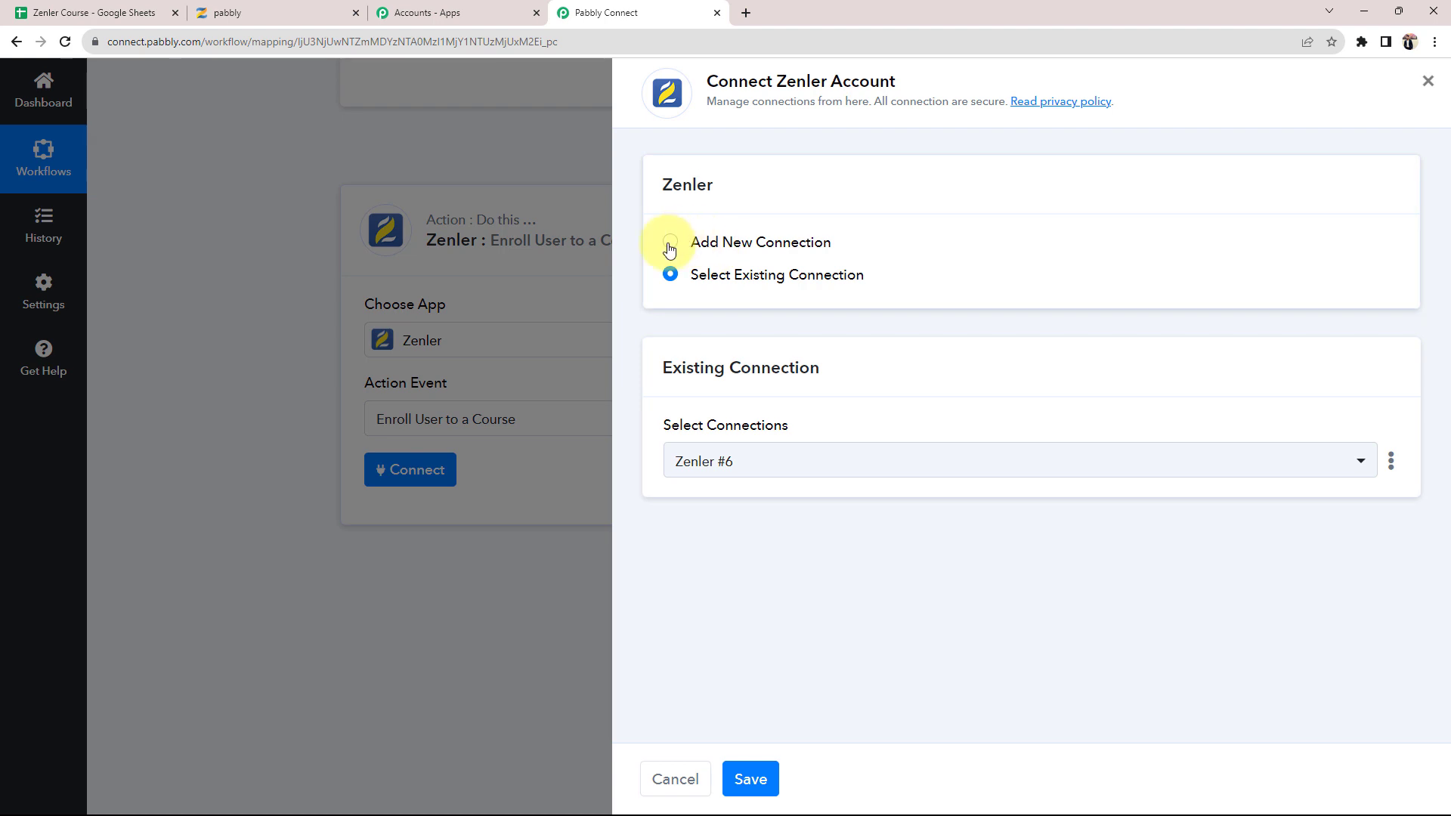
pyautogui.click(670, 242)
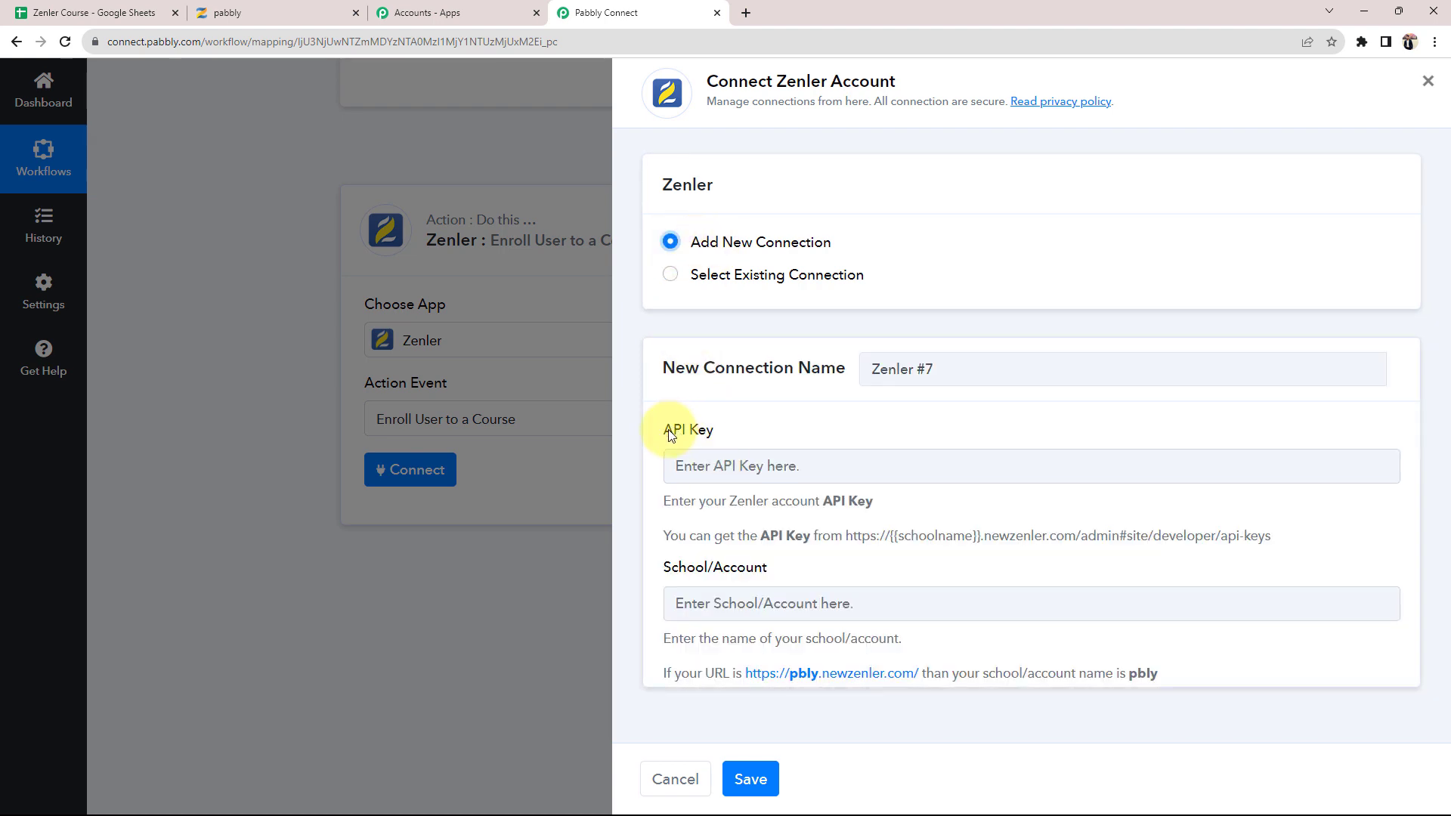
pyautogui.moveTo(664, 431); pyautogui.dragTo(714, 430)
pyautogui.moveTo(664, 568); pyautogui.dragTo(752, 568)
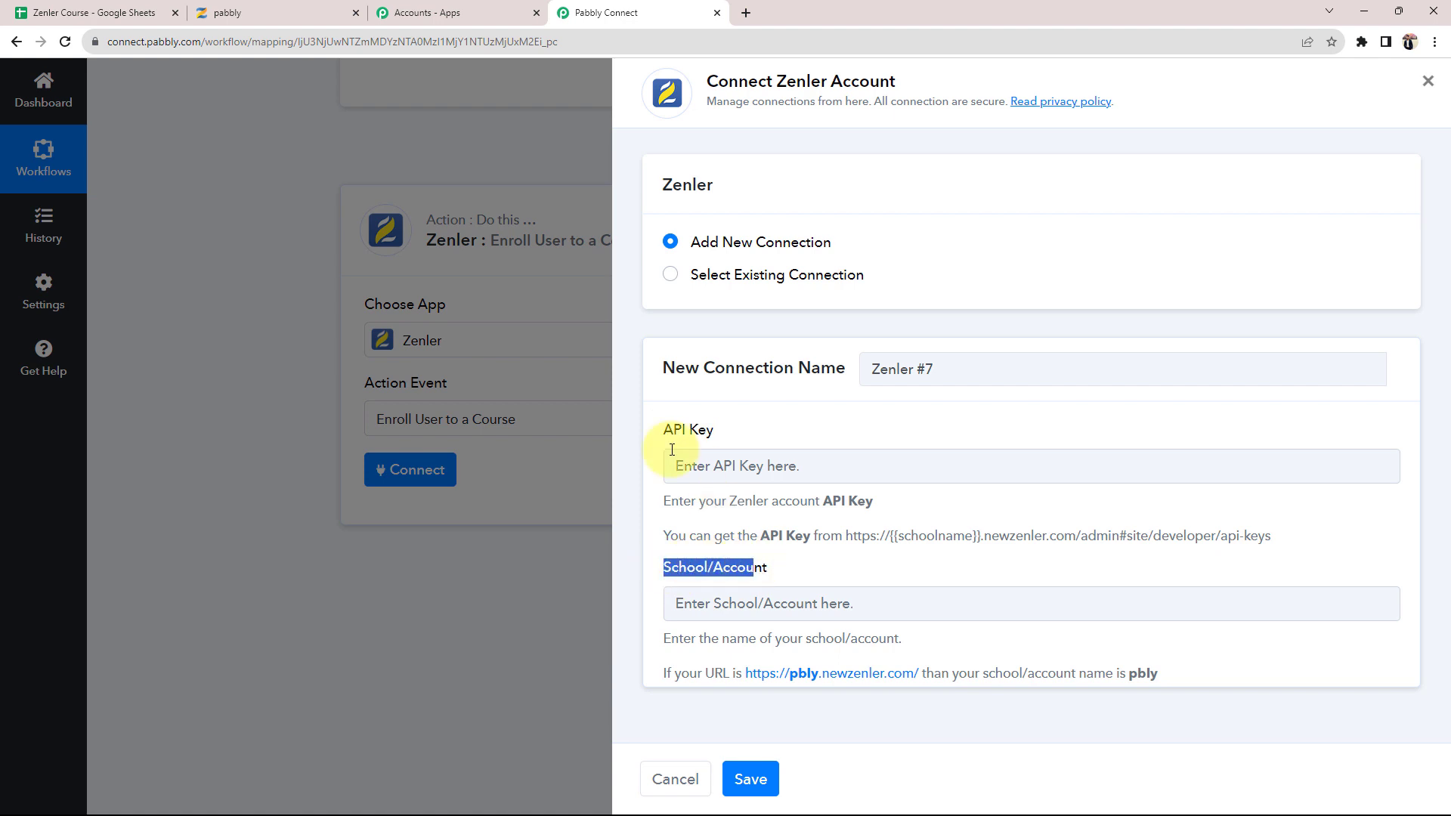
# Step: Switch to Zenler and open the developer API Key page in the site settings
pyautogui.click(297, 9)
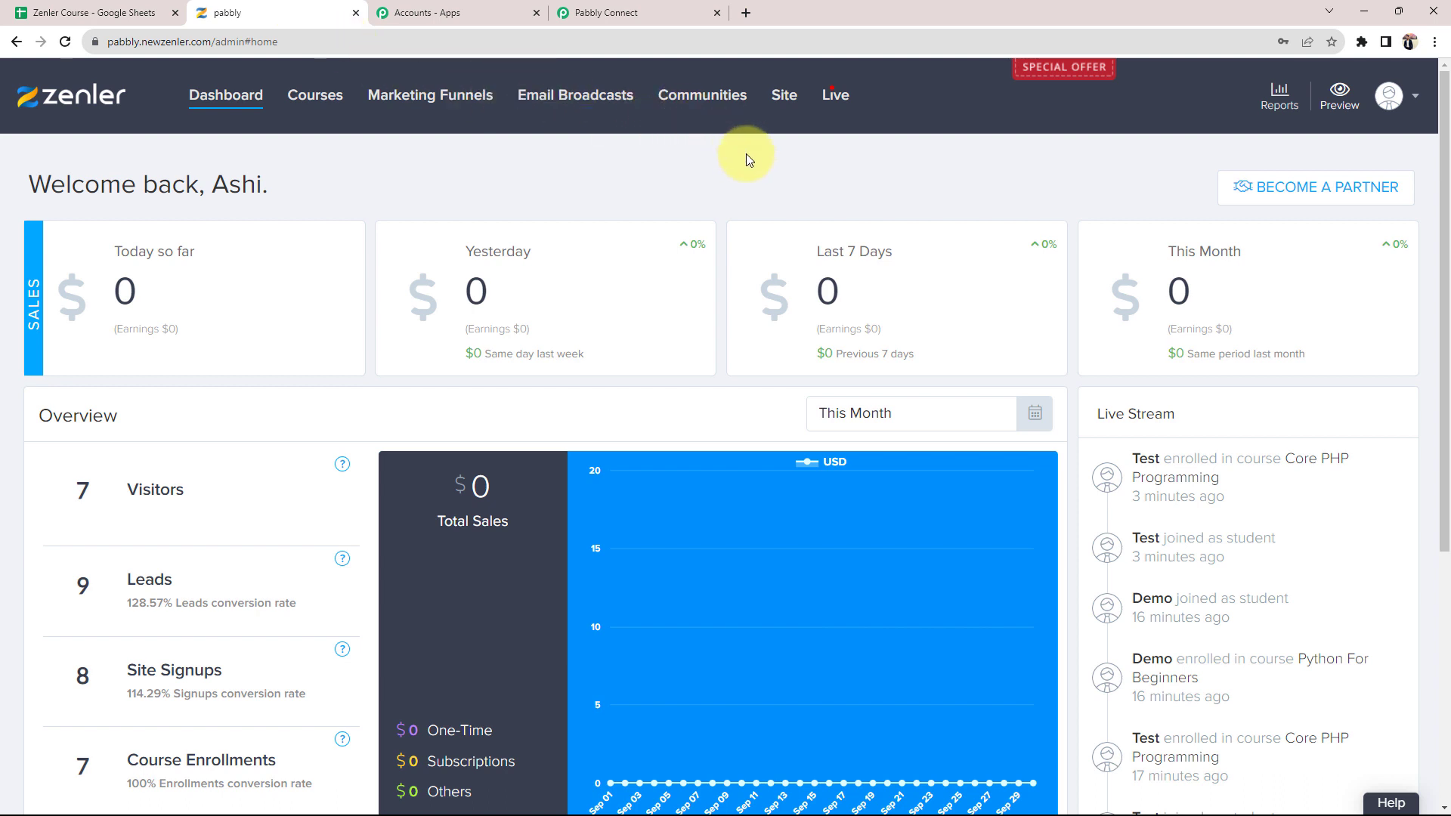
pyautogui.click(785, 98)
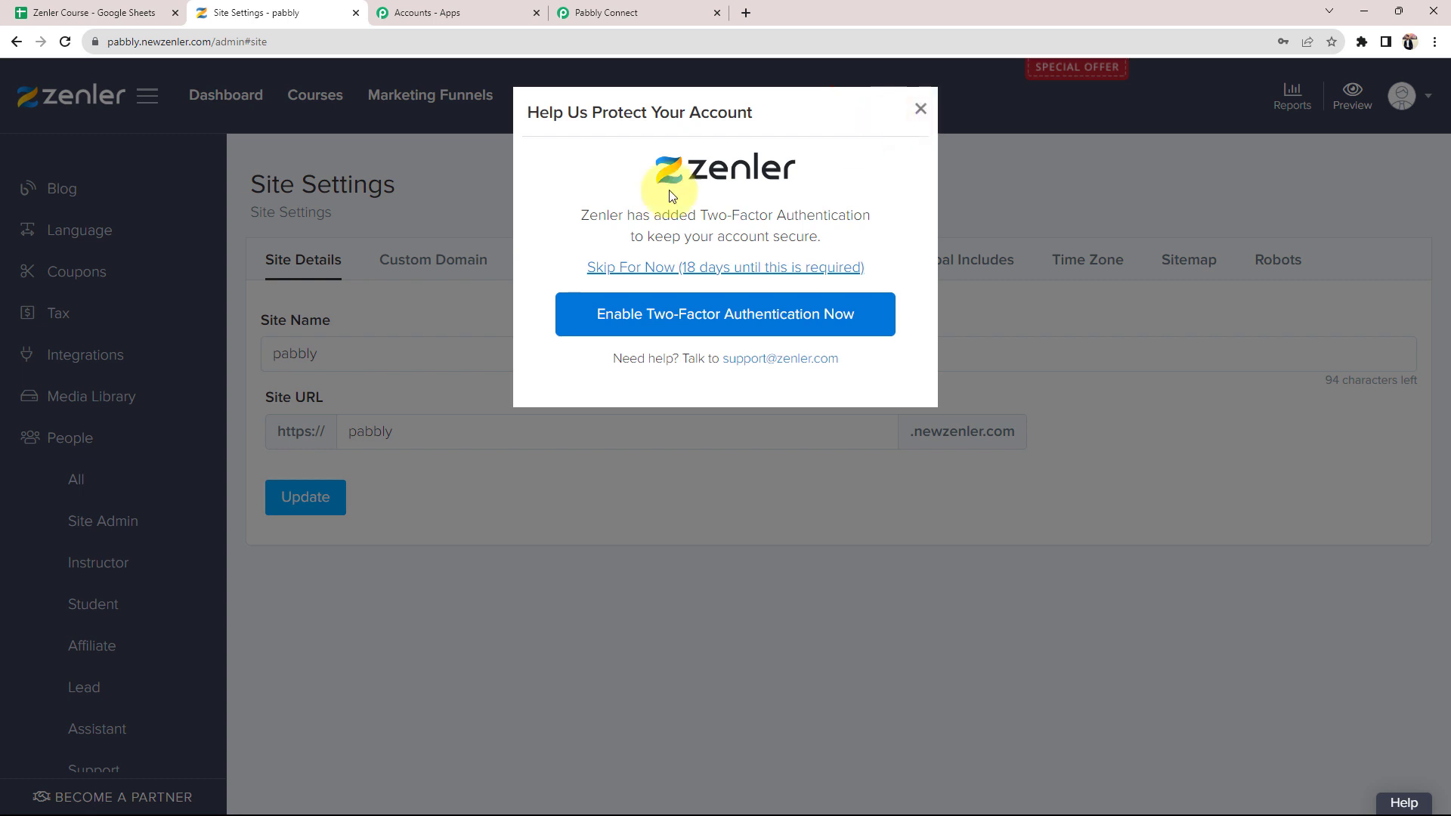
pyautogui.click(62, 390)
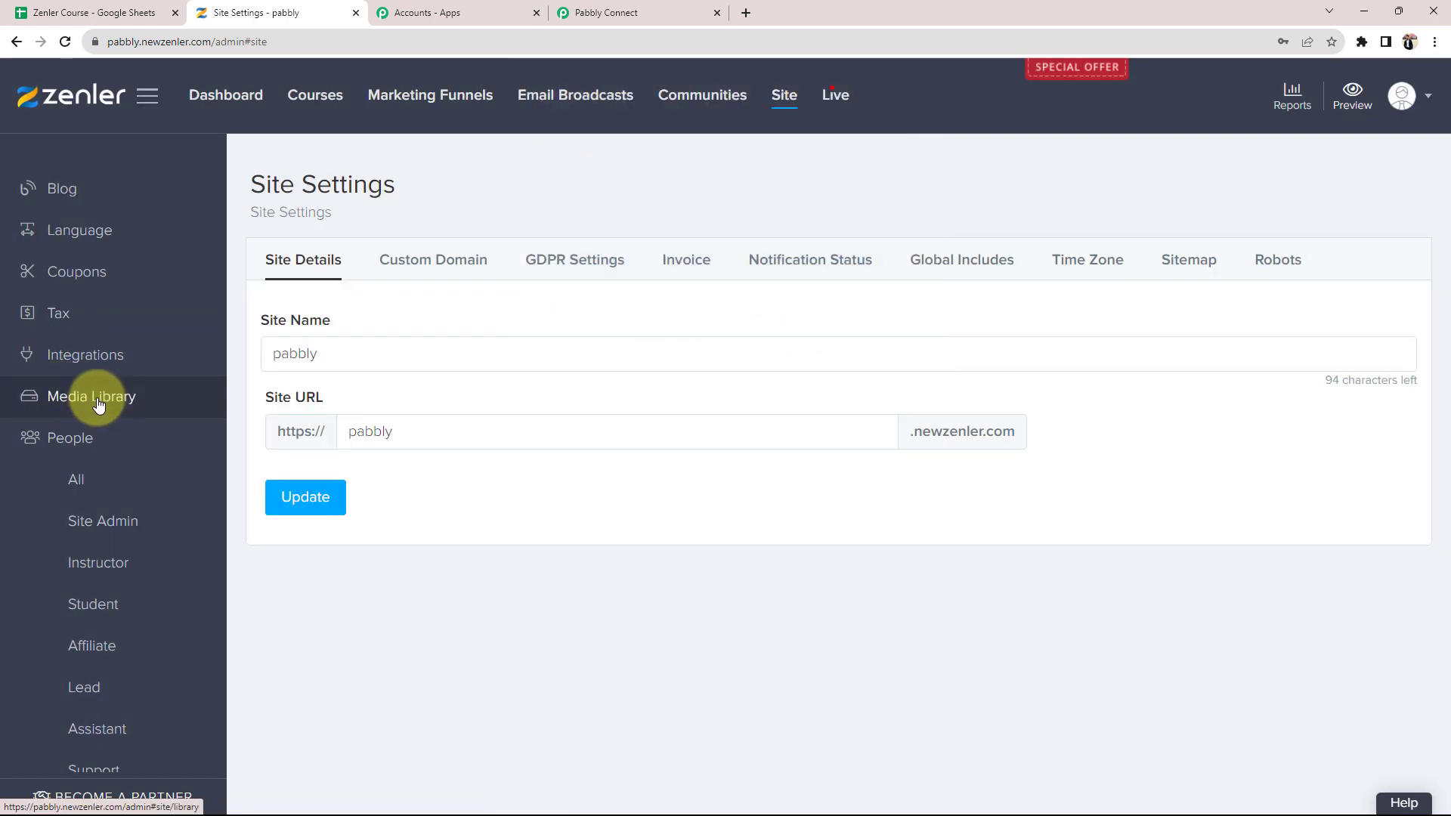
pyautogui.scroll(-5, 98, 404)
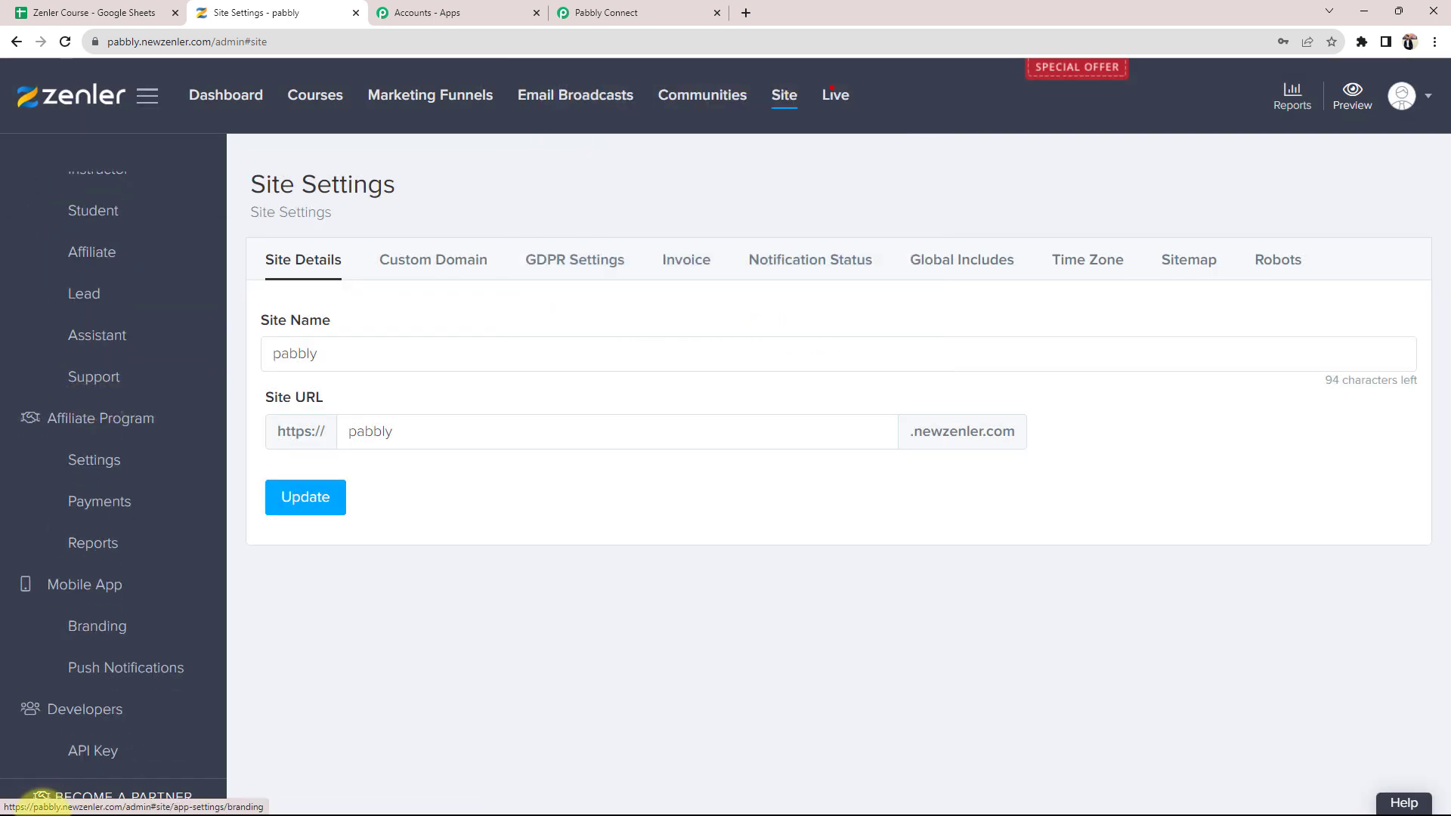
pyautogui.click(73, 739)
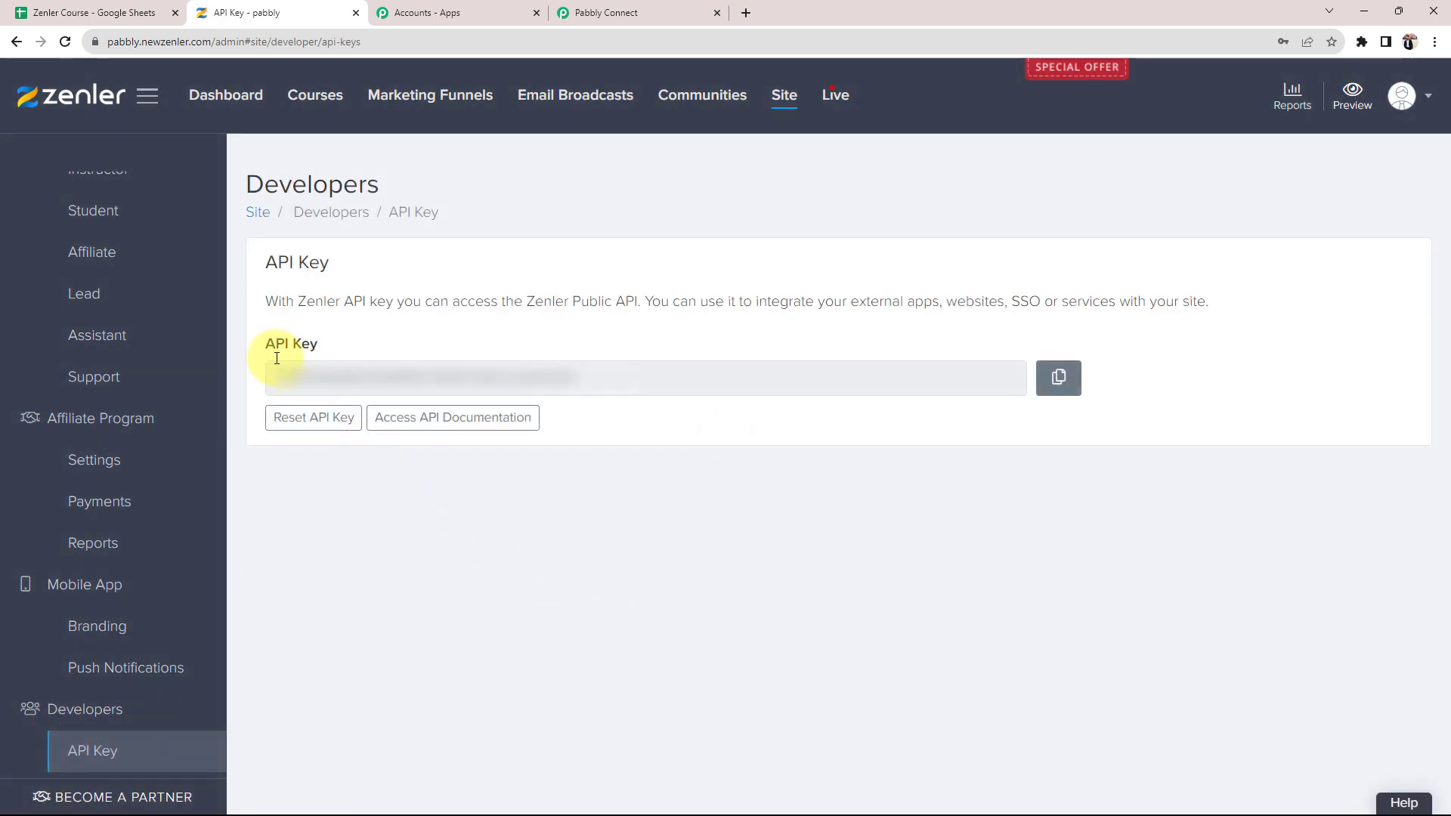
# Step: Copy the Zenler API key and paste it into the API Key field of the new connection in Pabbly Connect
pyautogui.moveTo(591, 379); pyautogui.dragTo(267, 394)
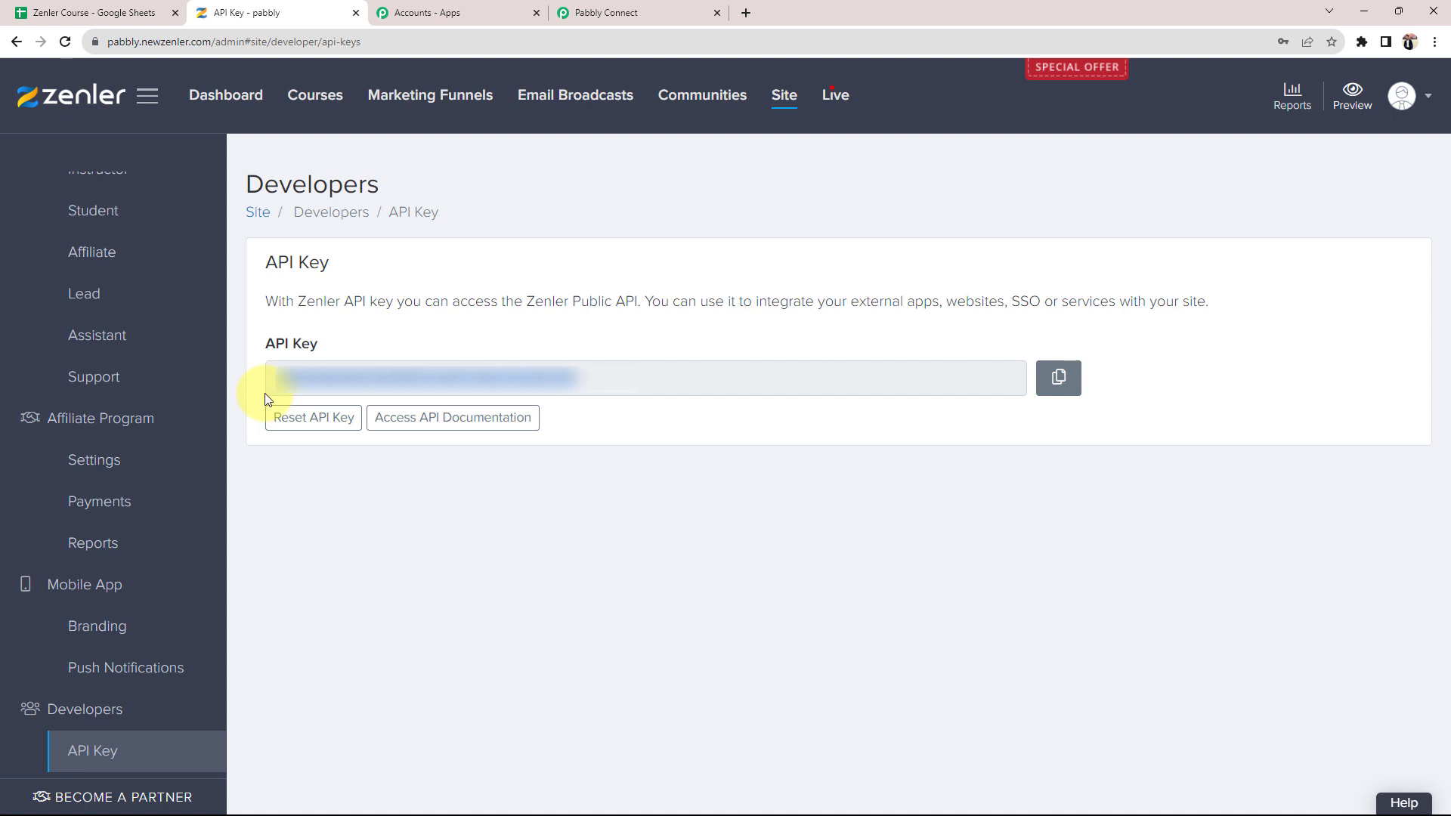
pyautogui.click(597, 14)
pyautogui.click(696, 468)
pyautogui.hotkey('ctrl', 'v')
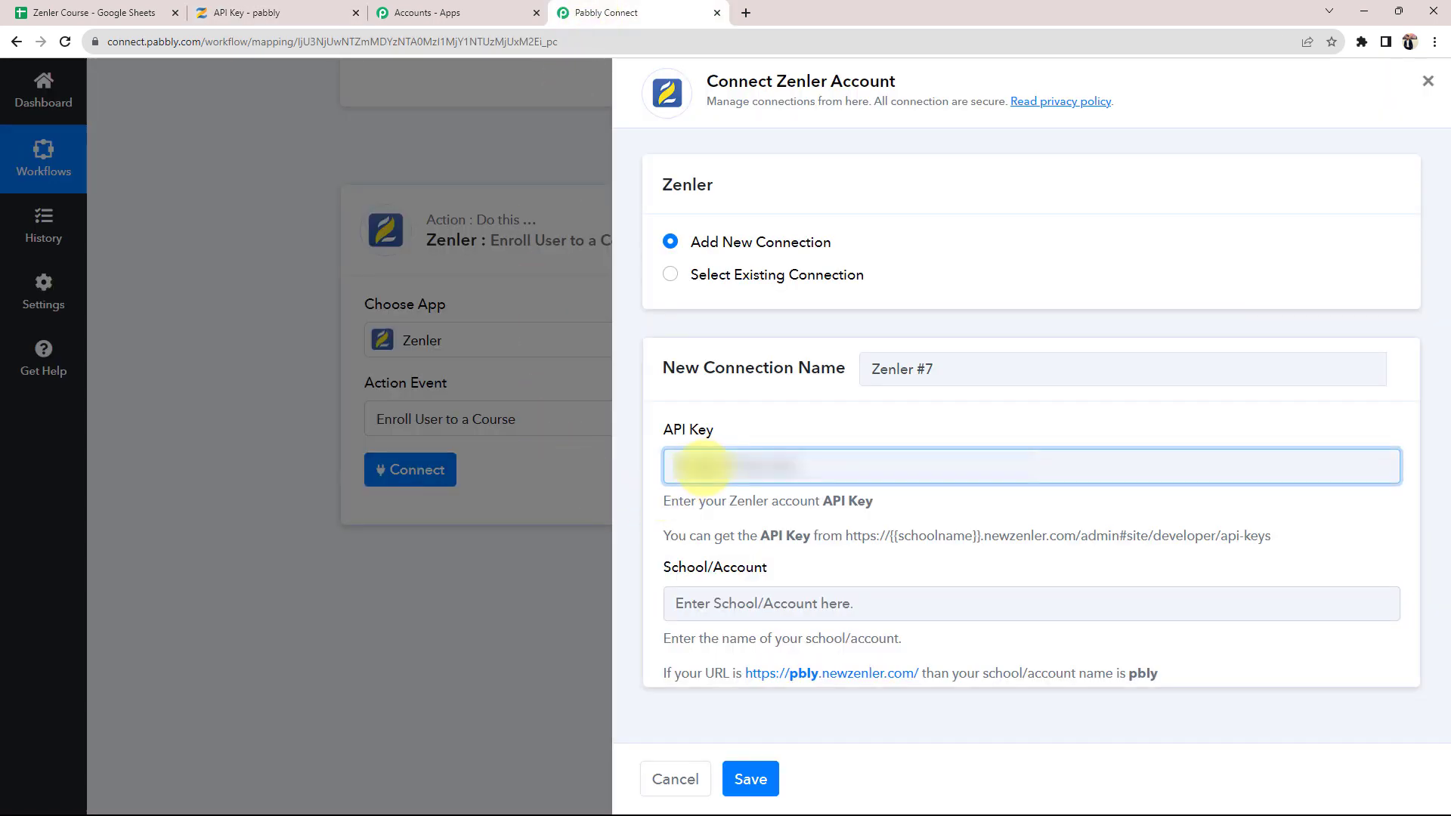
# Step: Check the School/Account instructions, then switch to Zenler and copy the school name pabbly from the site's web address
pyautogui.moveTo(669, 576); pyautogui.dragTo(795, 606)
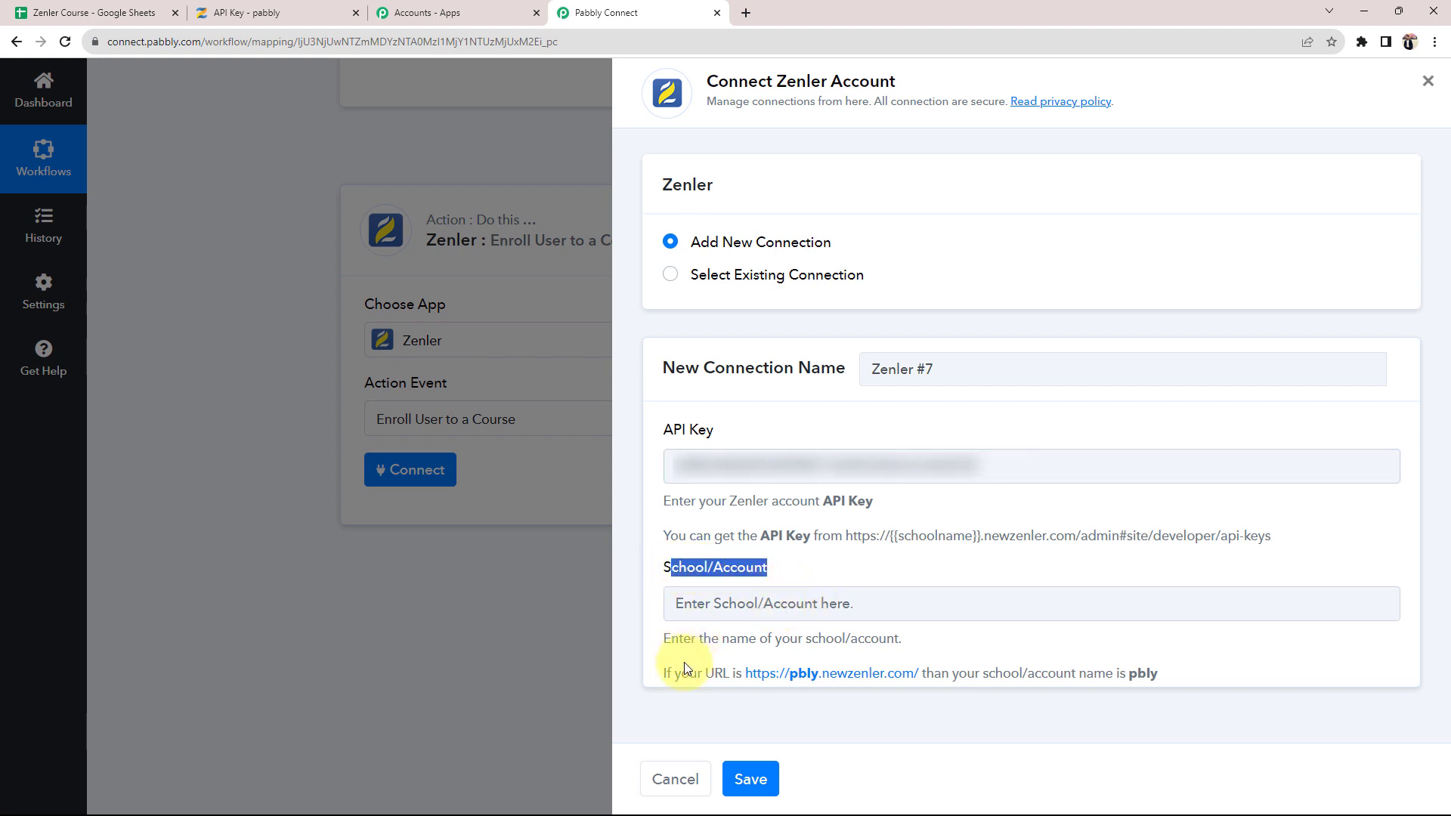
pyautogui.click(662, 673)
pyautogui.moveTo(666, 673); pyautogui.dragTo(1117, 649)
pyautogui.click(1117, 649)
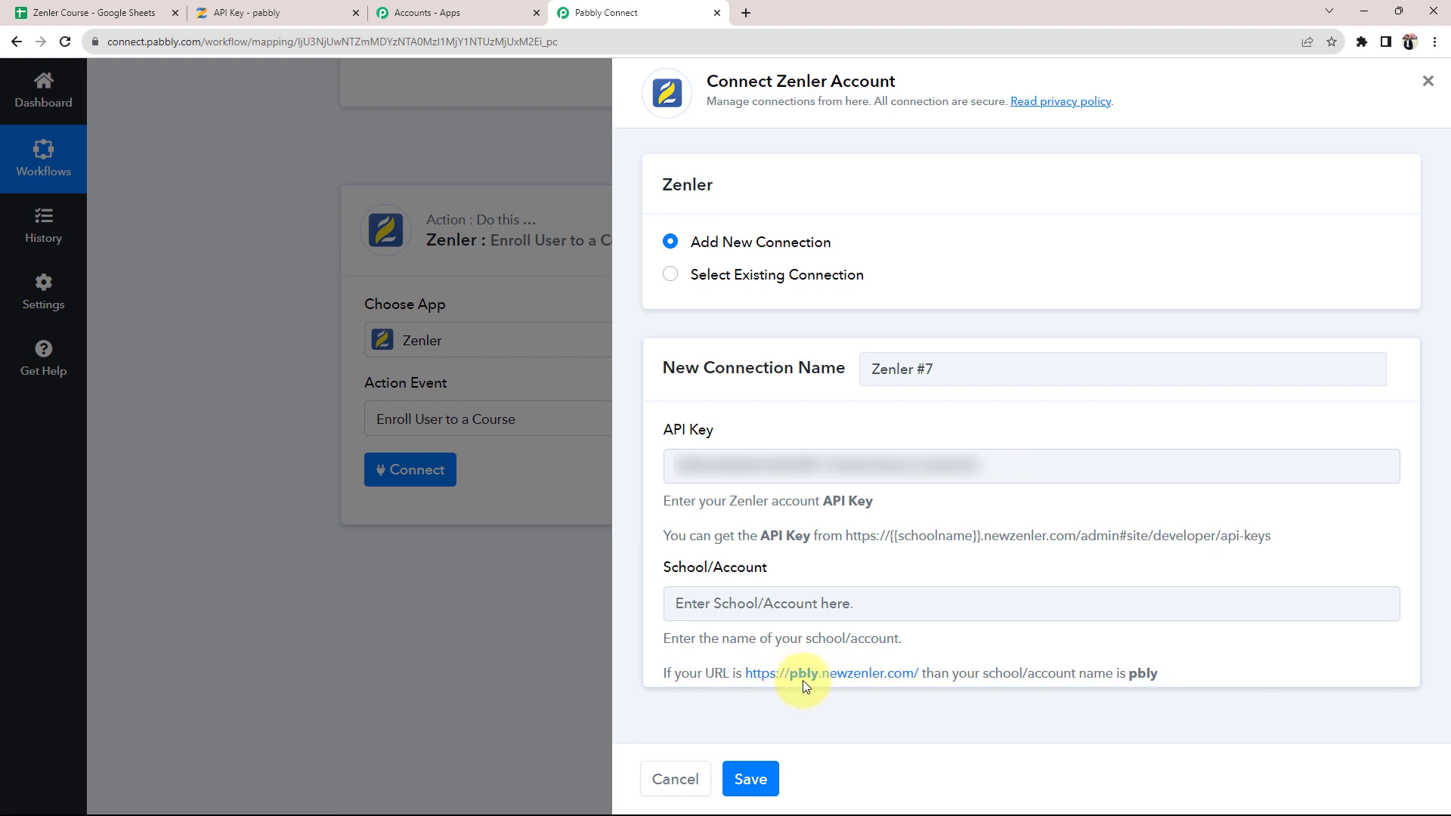
pyautogui.click(229, 18)
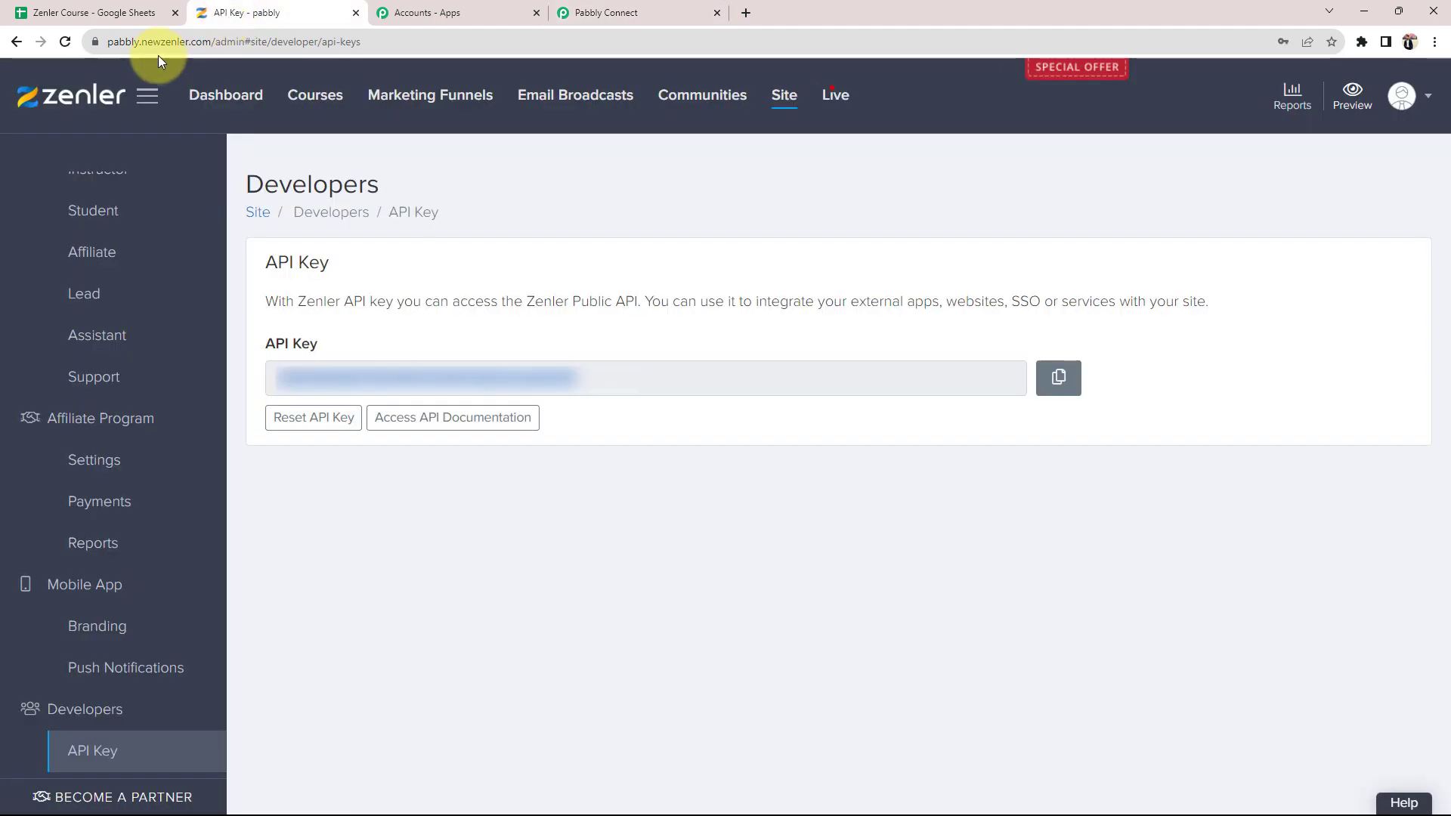
pyautogui.doubleClick(158, 43)
pyautogui.moveTo(142, 38); pyautogui.dragTo(165, 37)
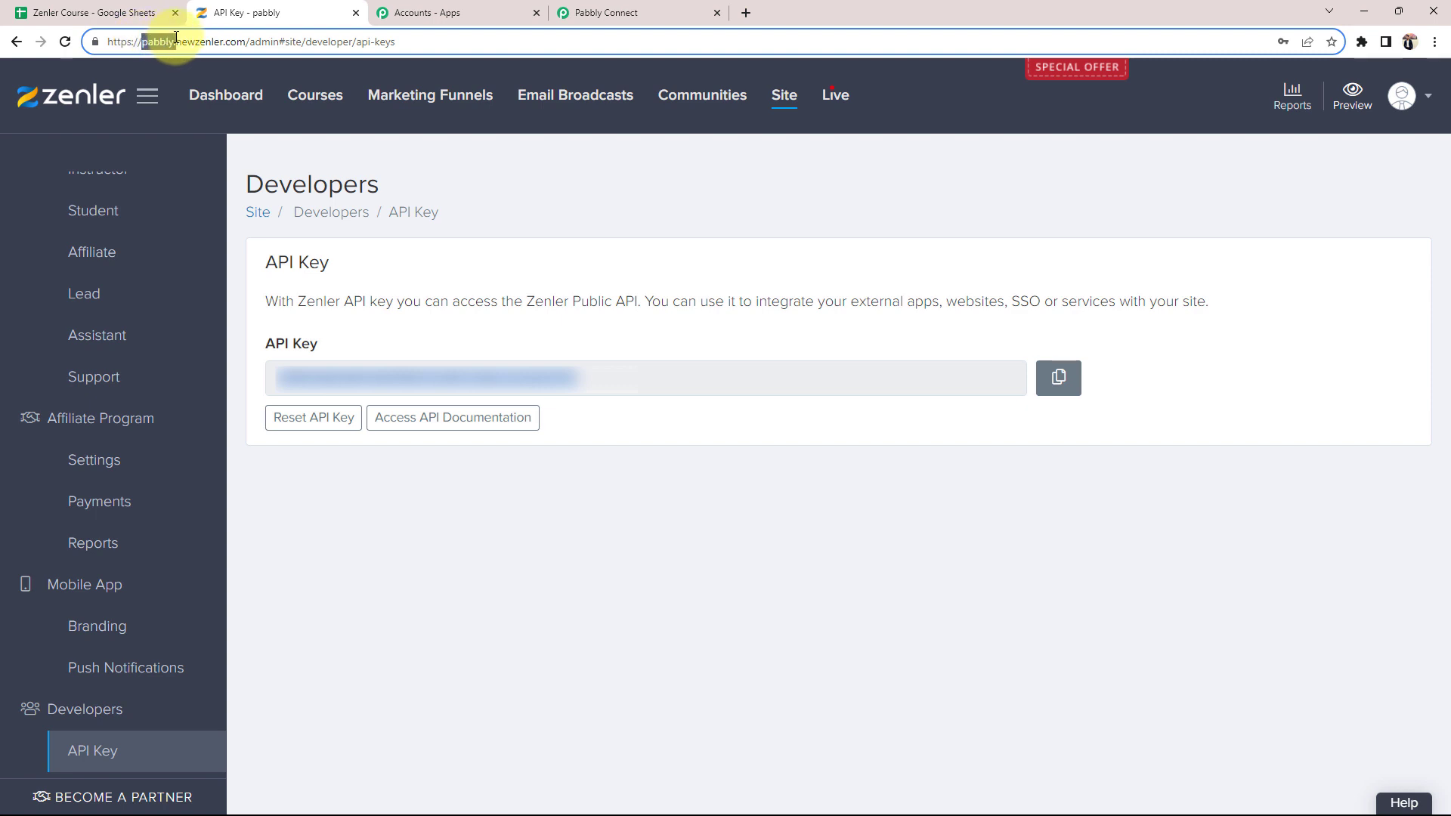
pyautogui.moveTo(168, 41); pyautogui.dragTo(175, 41)
pyautogui.hotkey('ctrl', 'c')
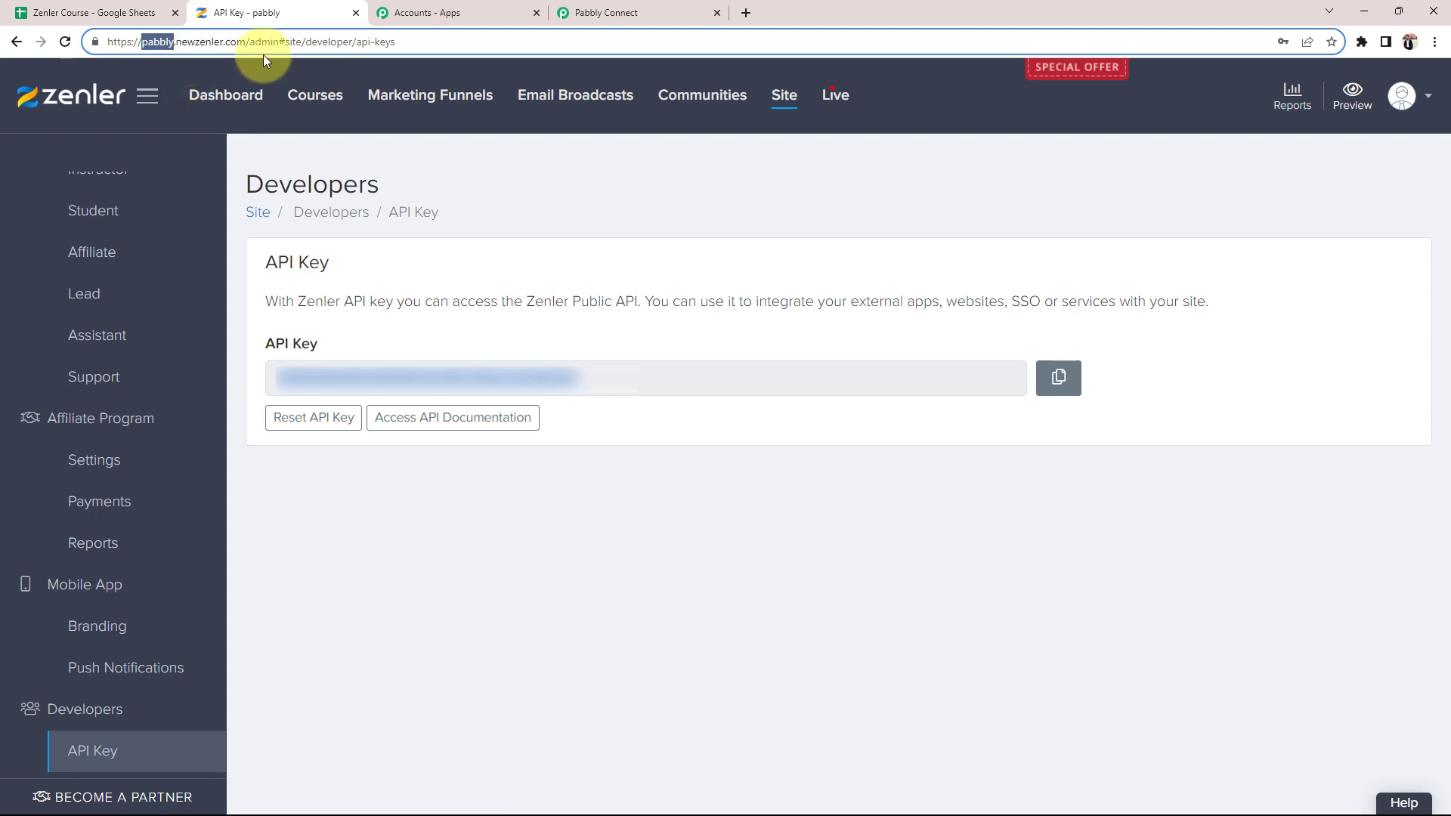
# Step: Return to Pabbly Connect, set School/Account to pabbly and save the Zenler connection
pyautogui.click(589, 6)
pyautogui.click(744, 599)
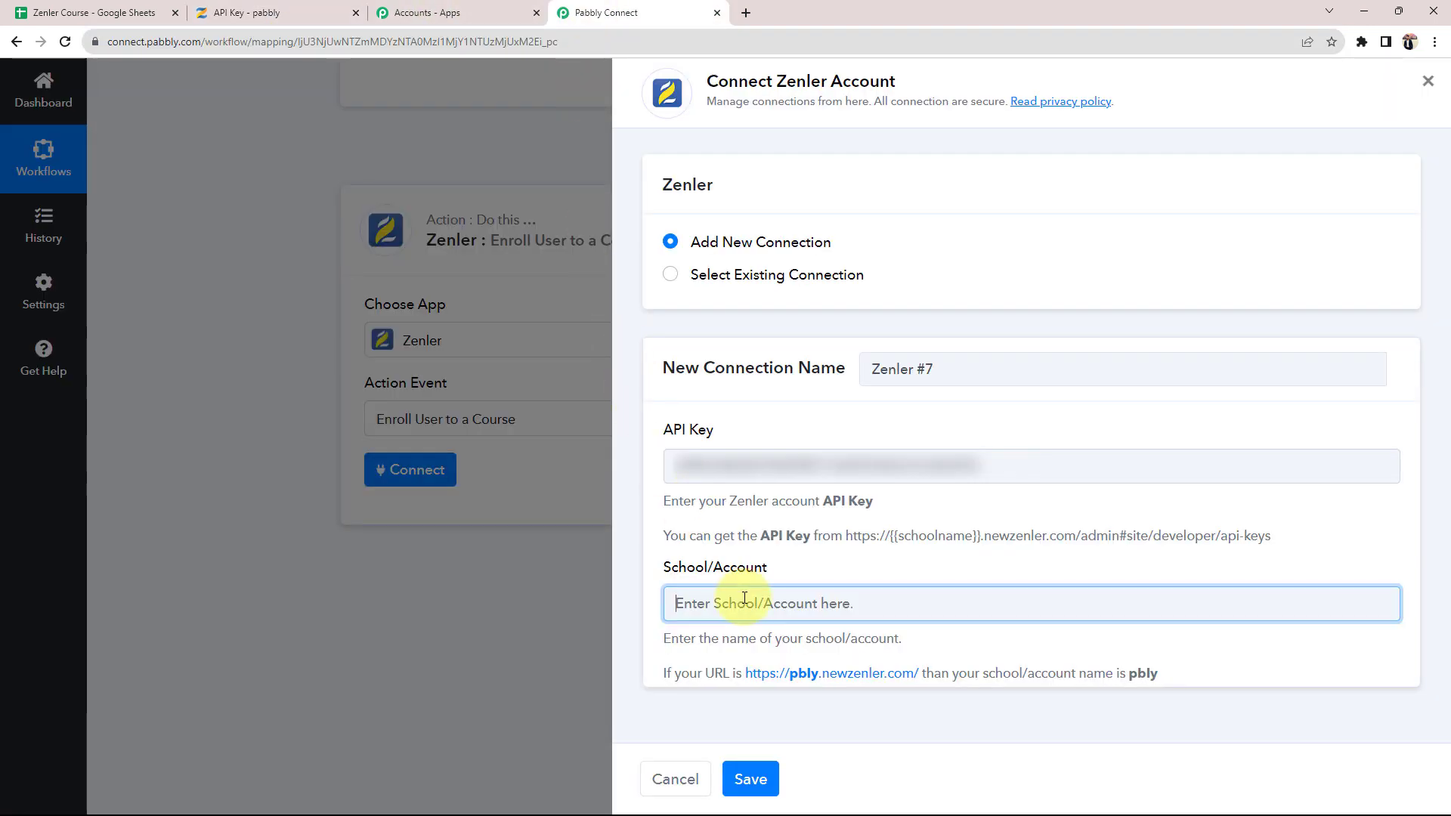
pyautogui.hotkey('ctrl', 'v')
pyautogui.click(725, 775)
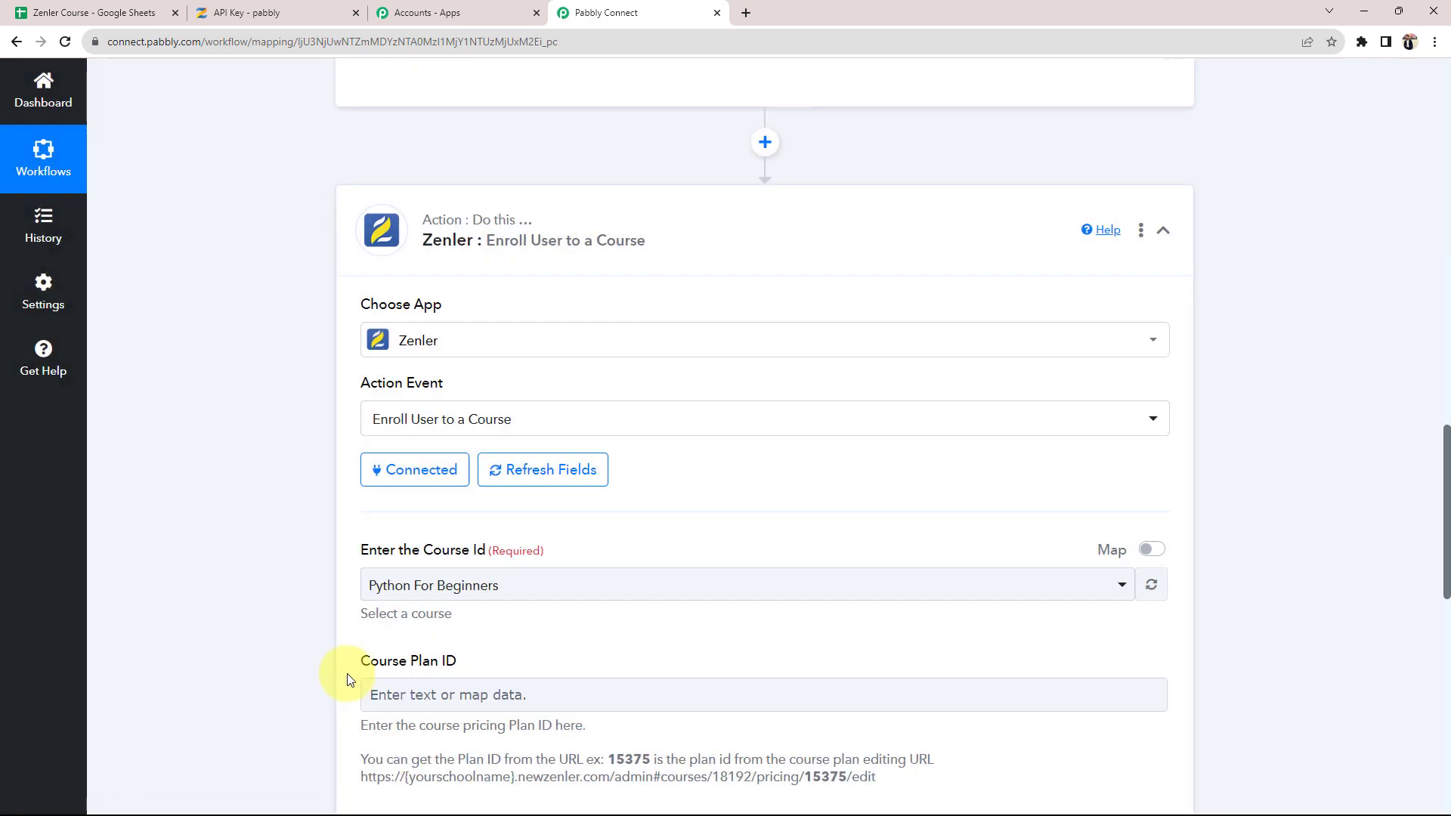
# Step: Choose Core PHP Programming as the course for the Zenler enrollment action
pyautogui.scroll(-3, 347, 673)
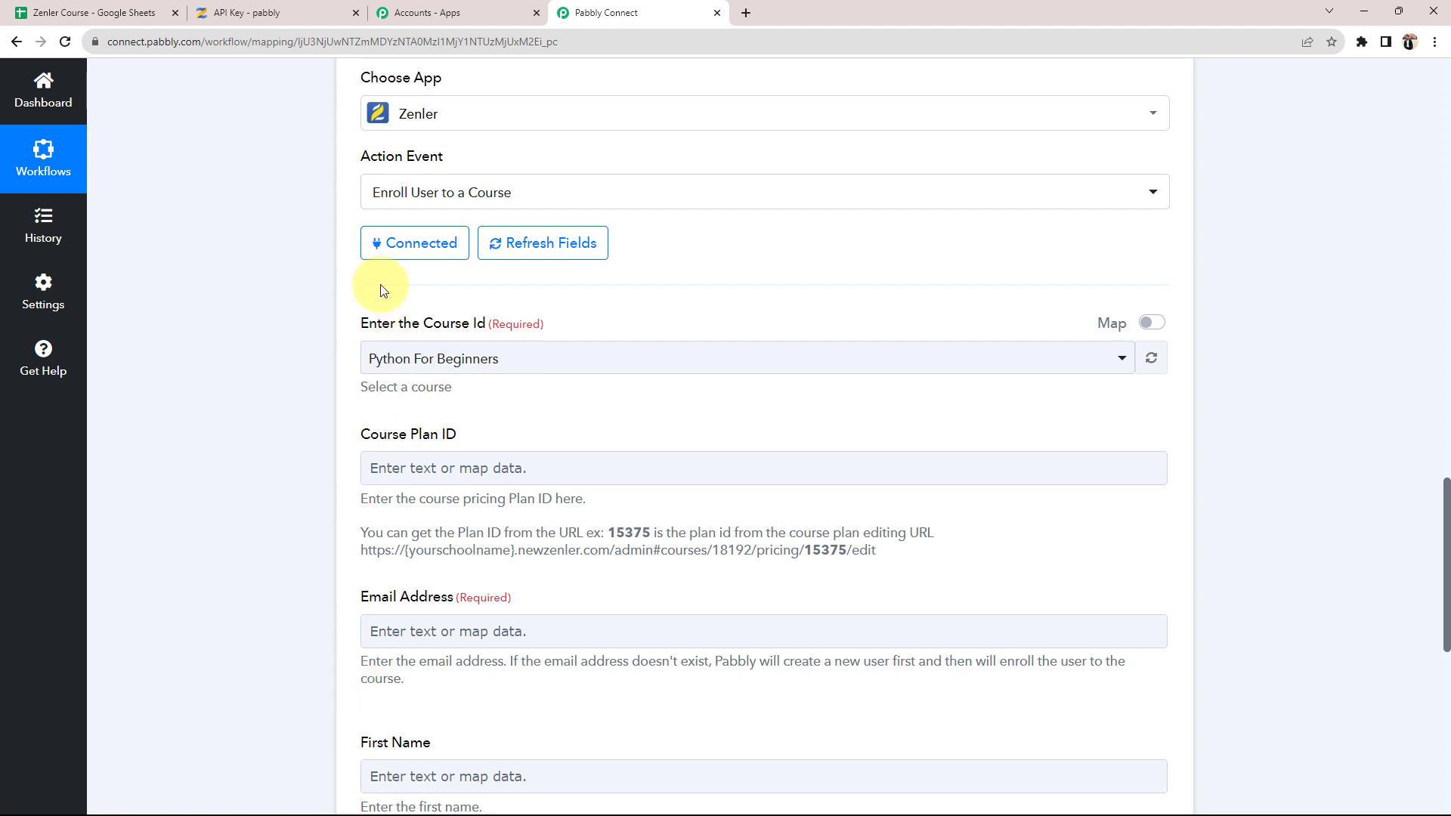
pyautogui.moveTo(361, 323); pyautogui.dragTo(484, 327)
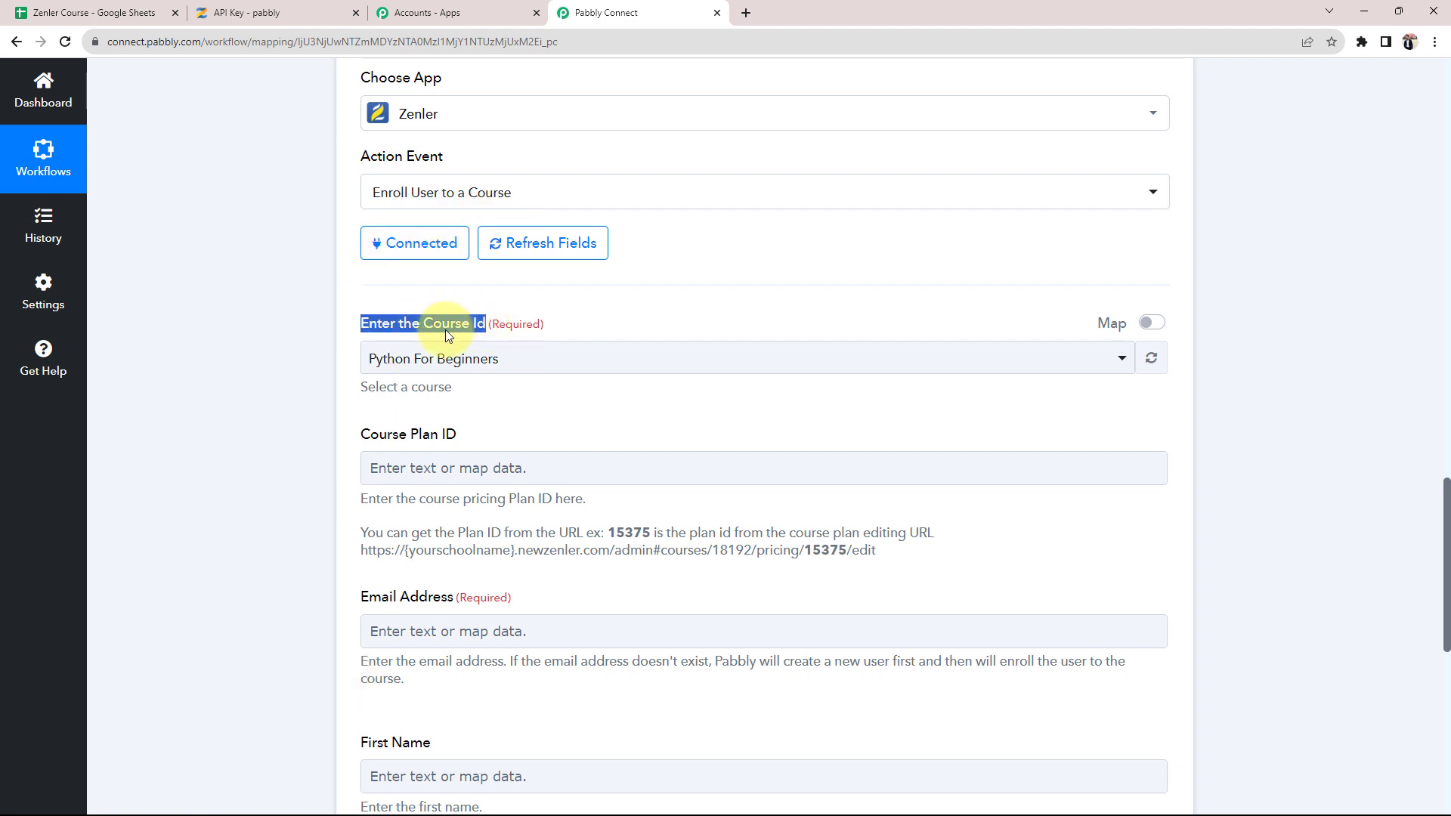
pyautogui.click(297, 332)
pyautogui.click(1017, 363)
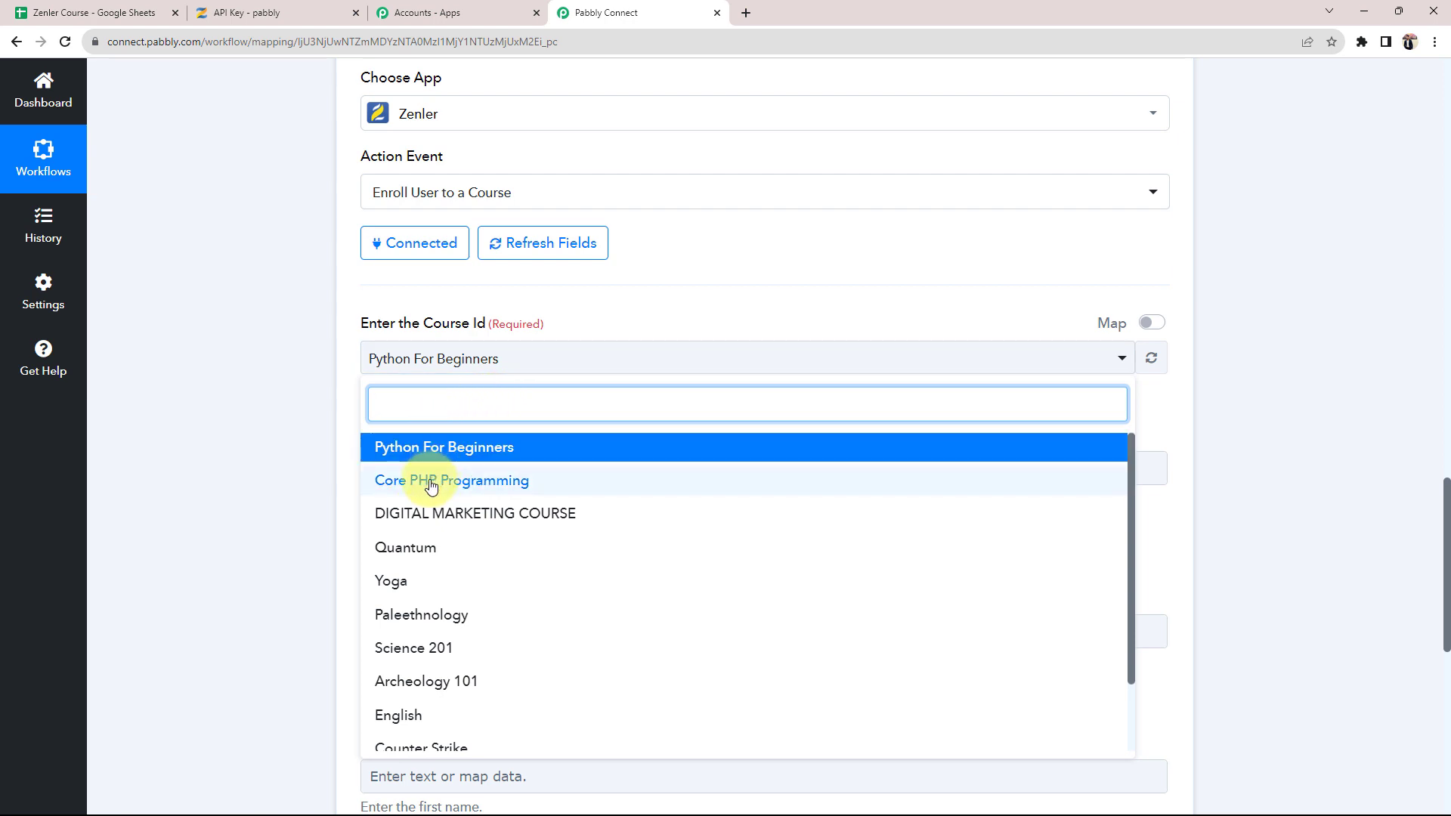
pyautogui.scroll(-2, 423, 486)
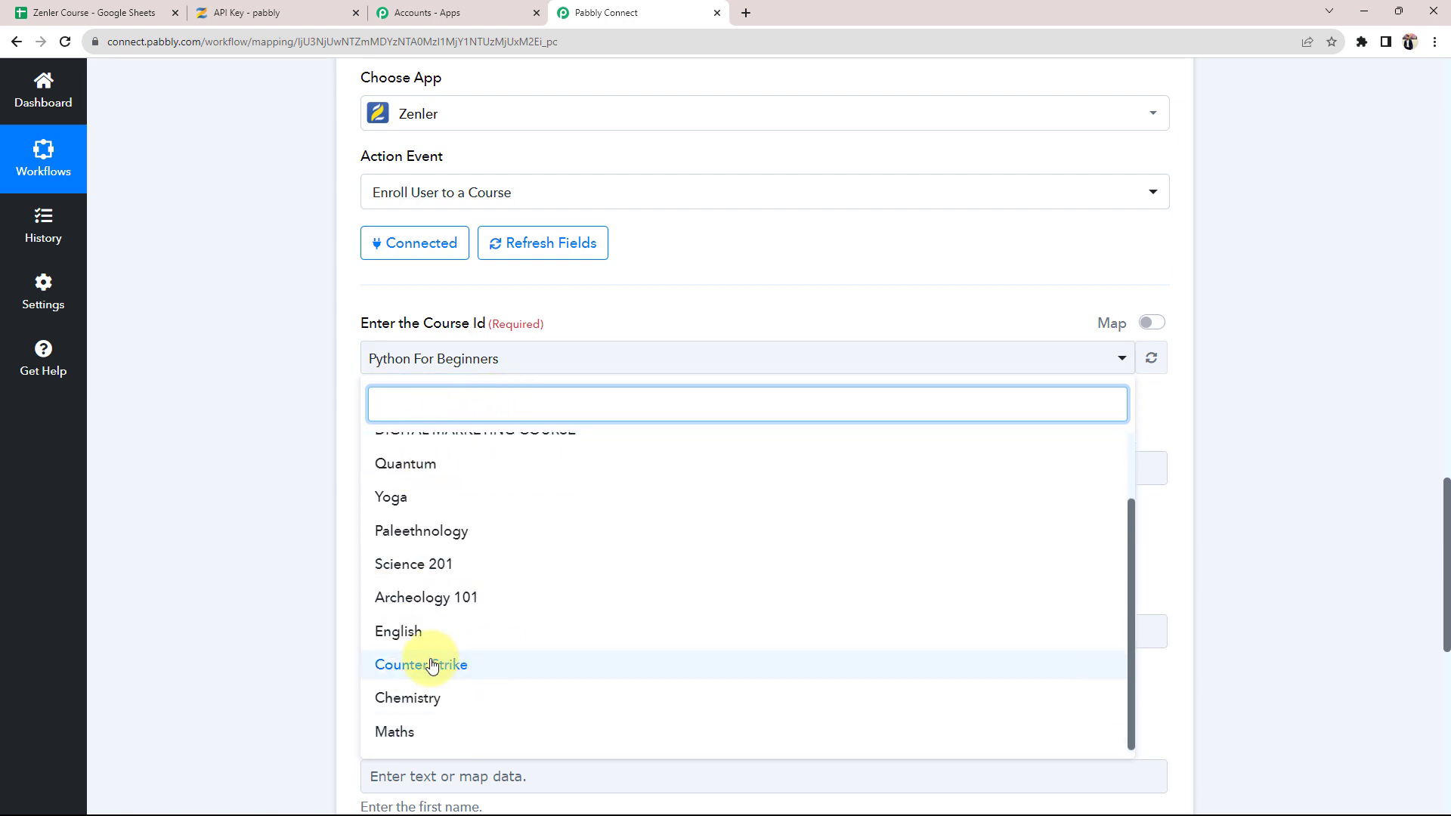
pyautogui.scroll(2, 432, 665)
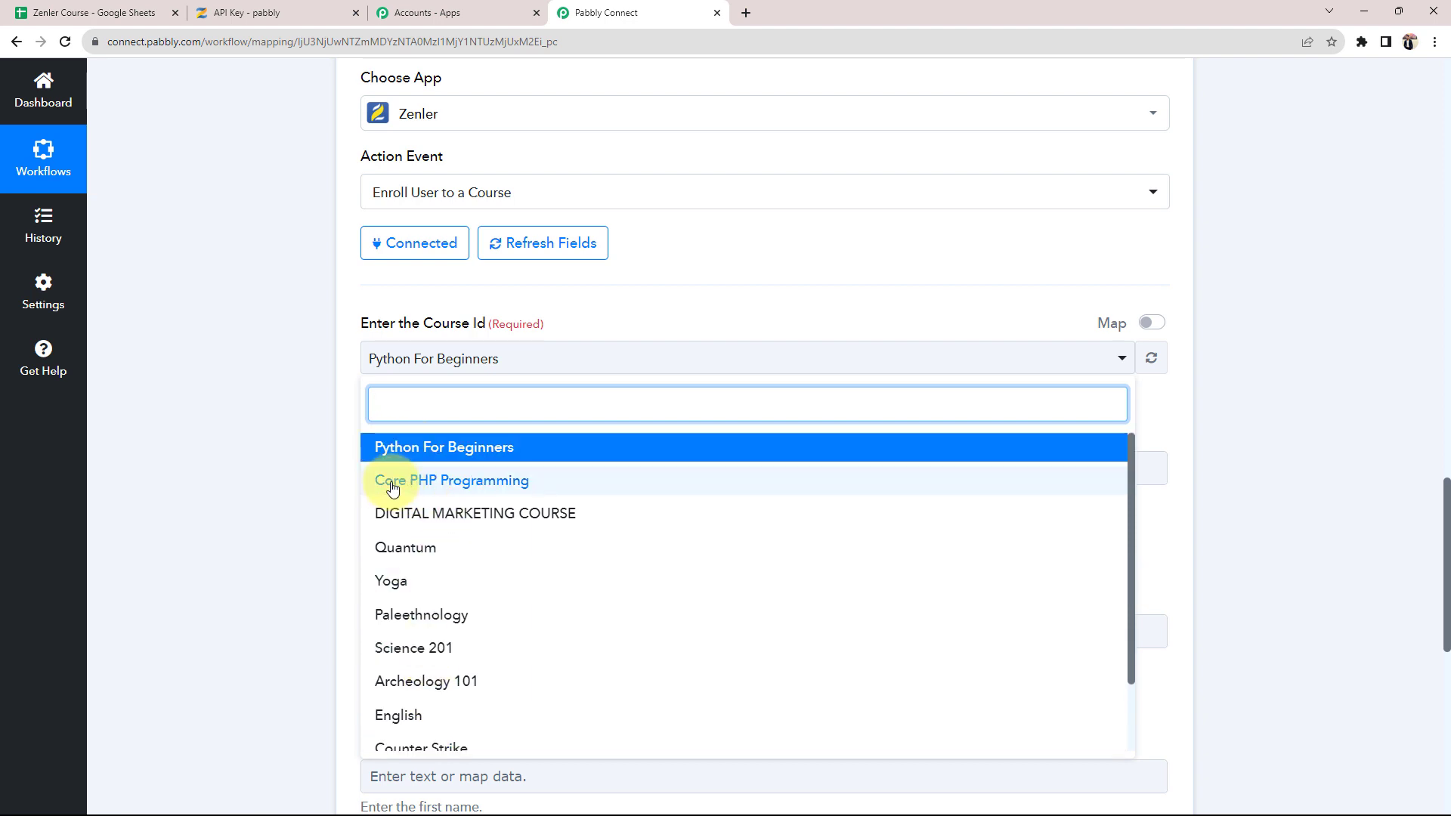
pyautogui.click(453, 484)
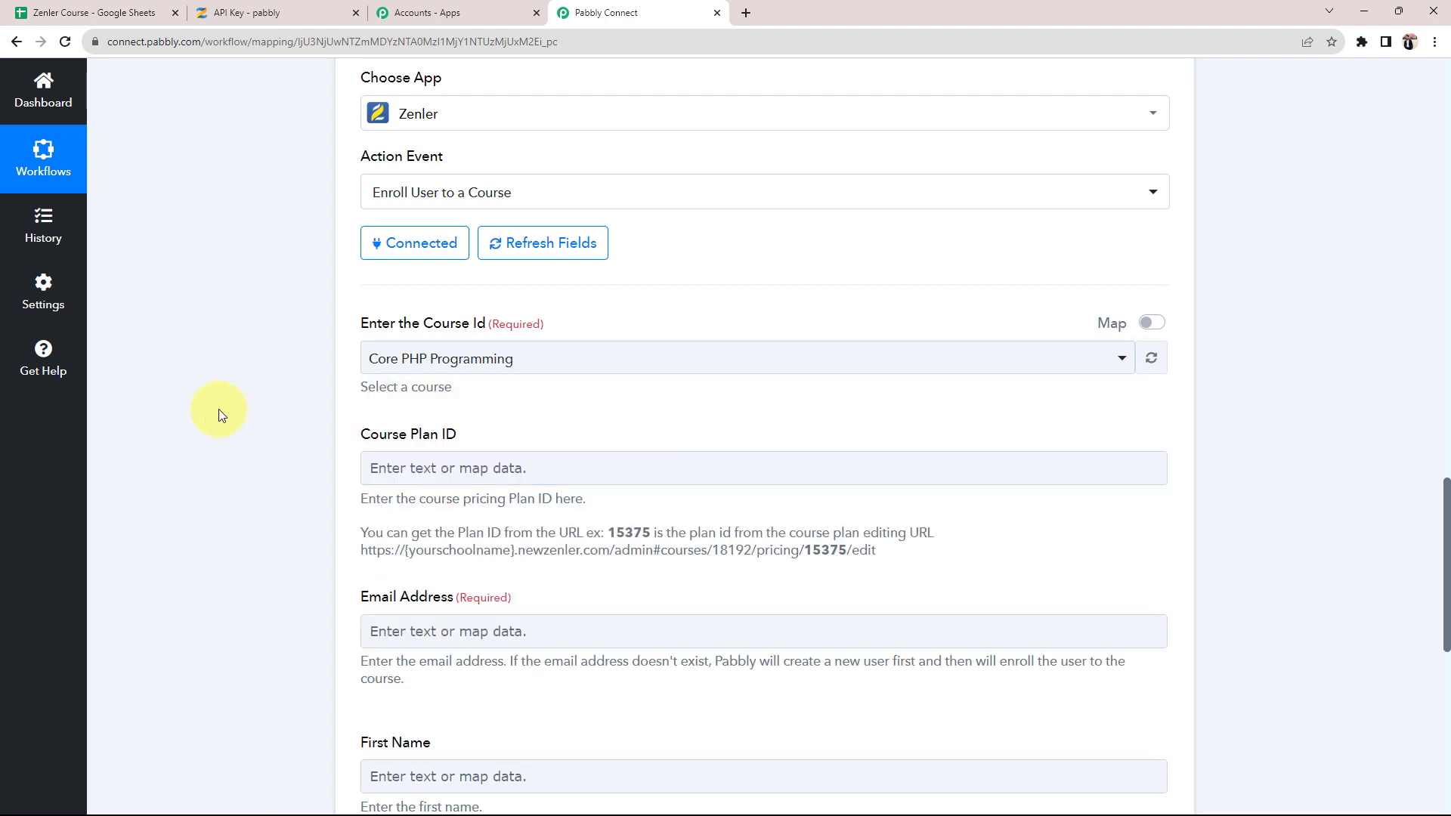
# Step: Check the Course Plan ID instructions, then open the Core PHP Programming course's pricing plan for editing in Zenler
pyautogui.scroll(-1, 220, 409)
pyautogui.moveTo(360, 358); pyautogui.dragTo(507, 364)
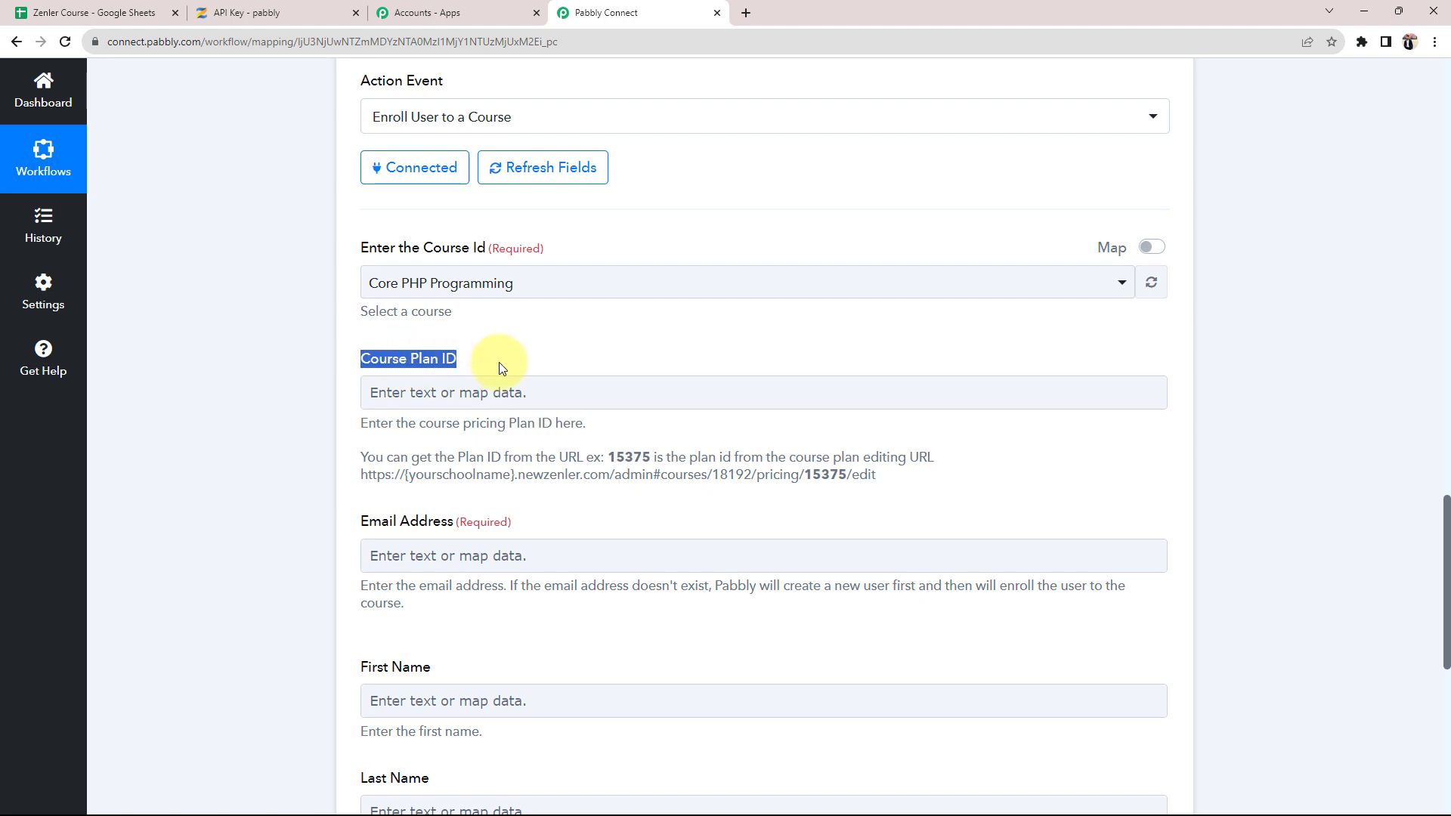
pyautogui.click(305, 411)
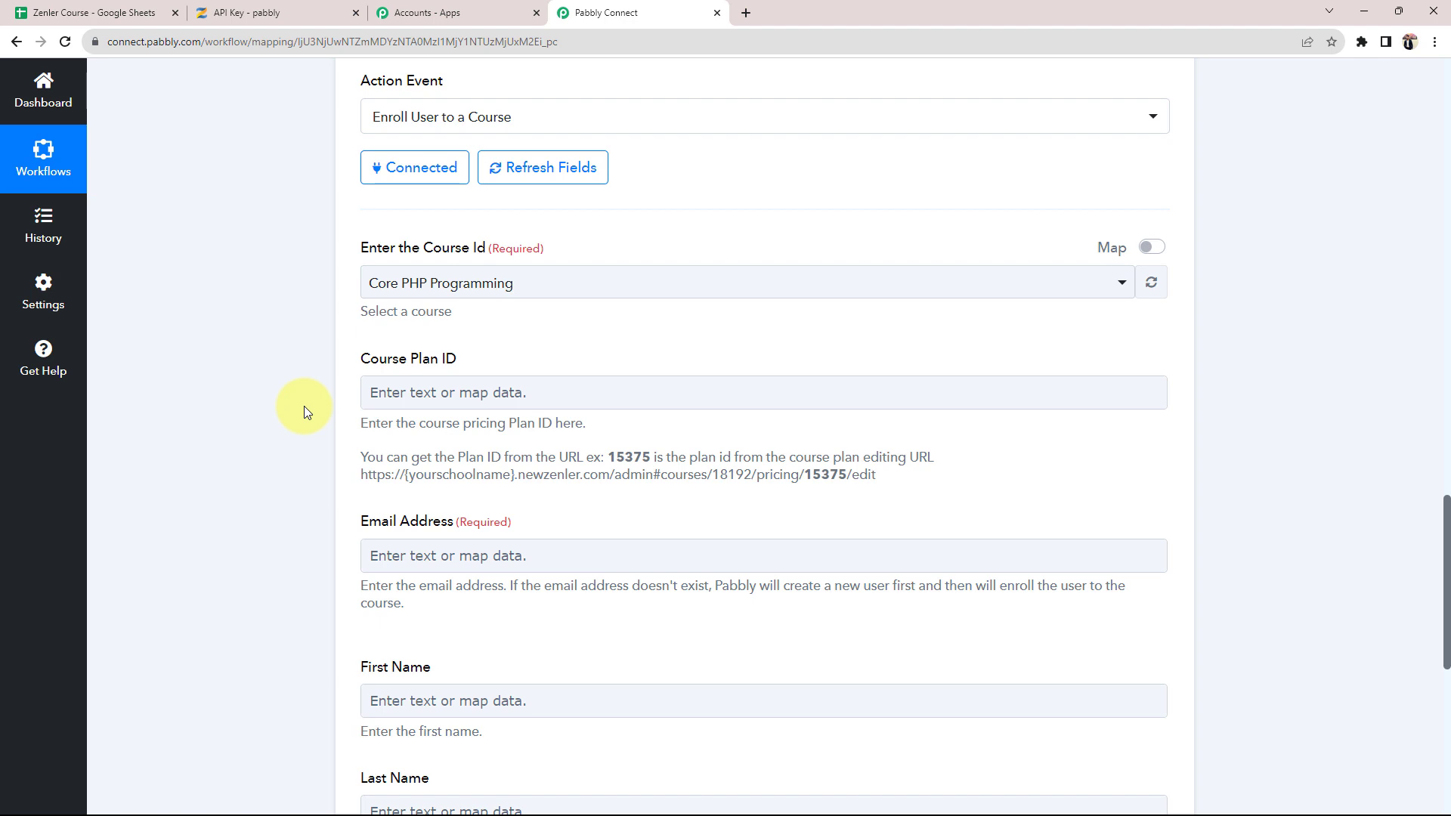
pyautogui.click(455, 392)
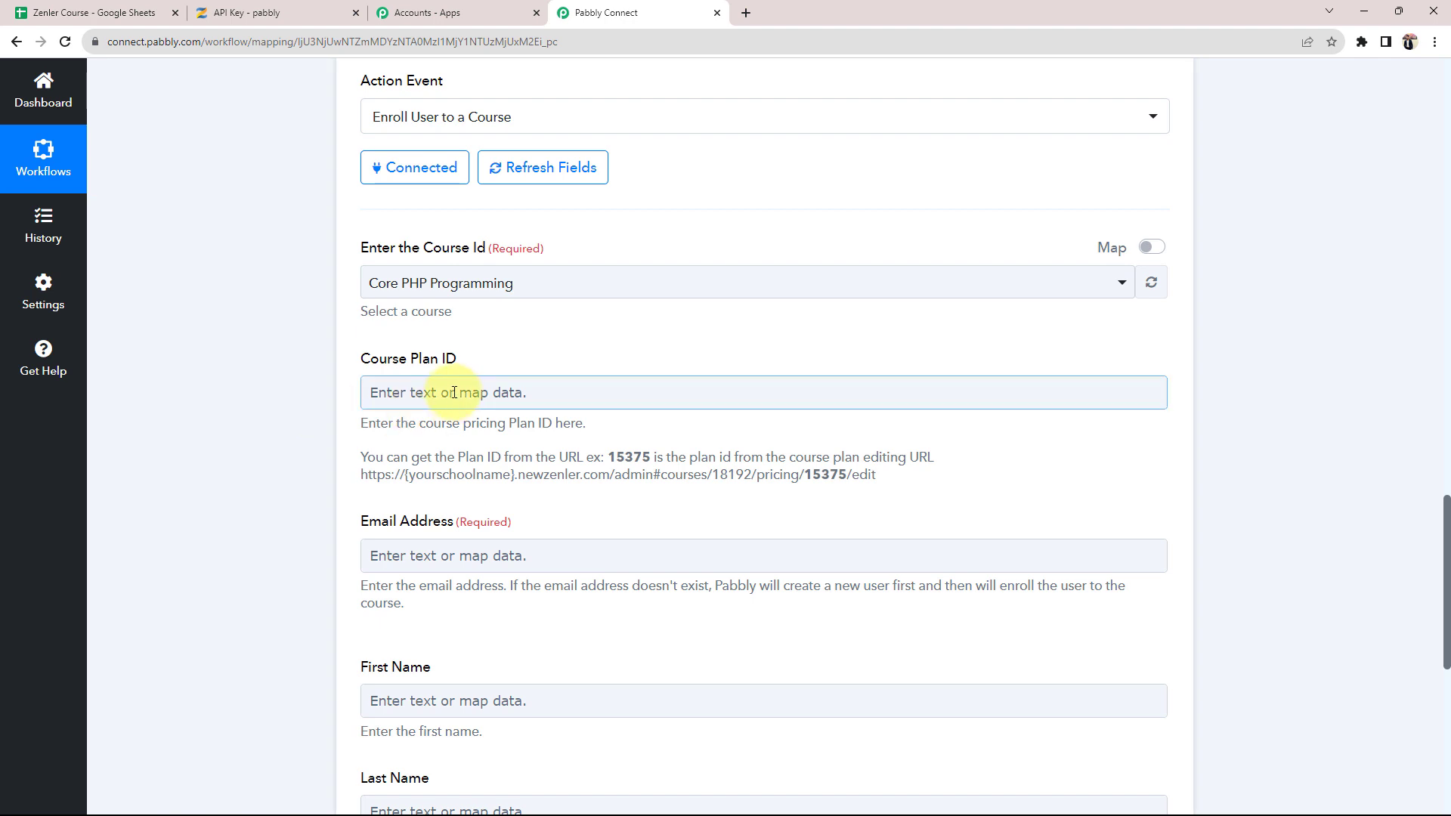
pyautogui.click(650, 474)
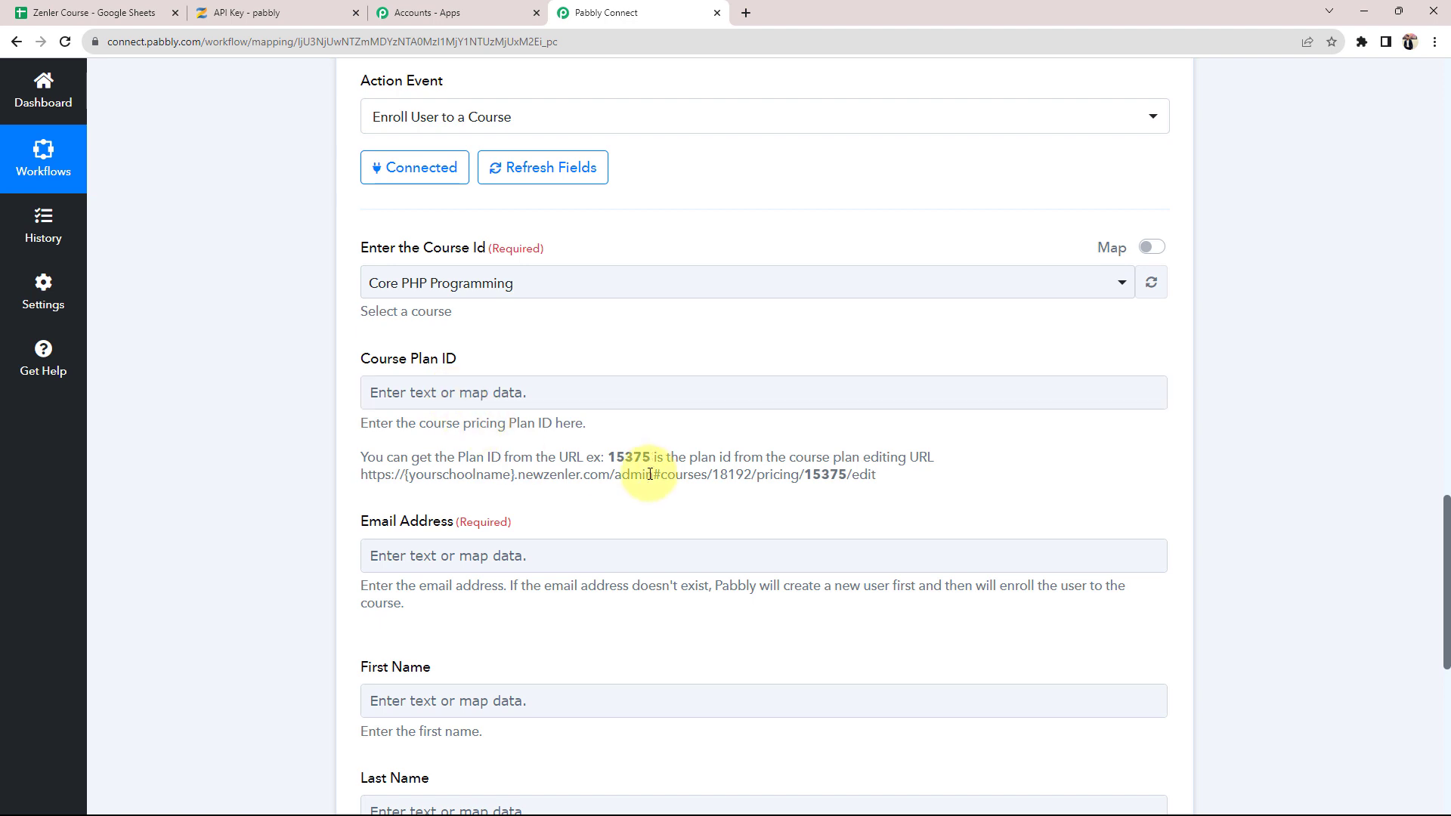
pyautogui.click(287, 13)
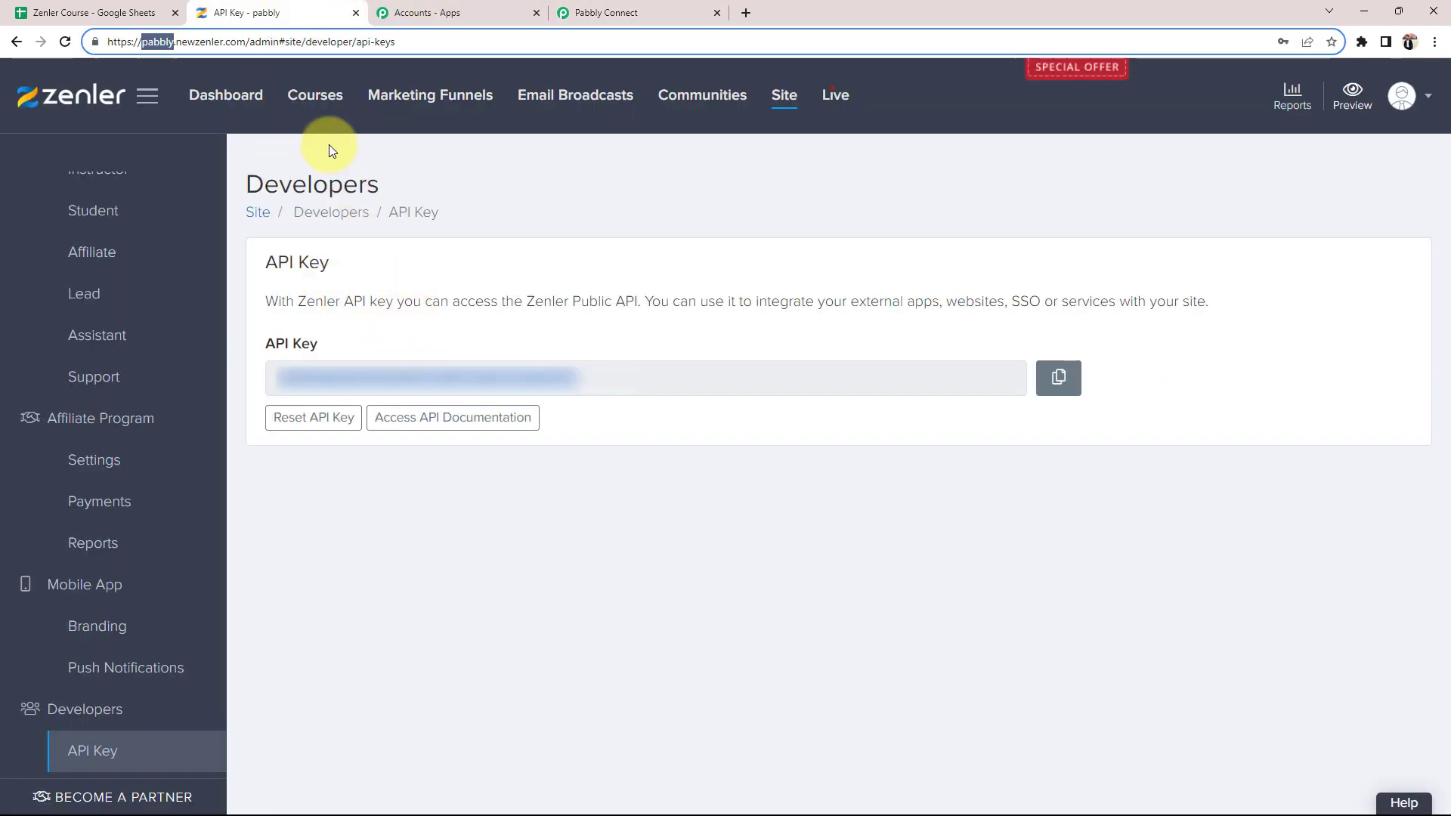
pyautogui.click(314, 94)
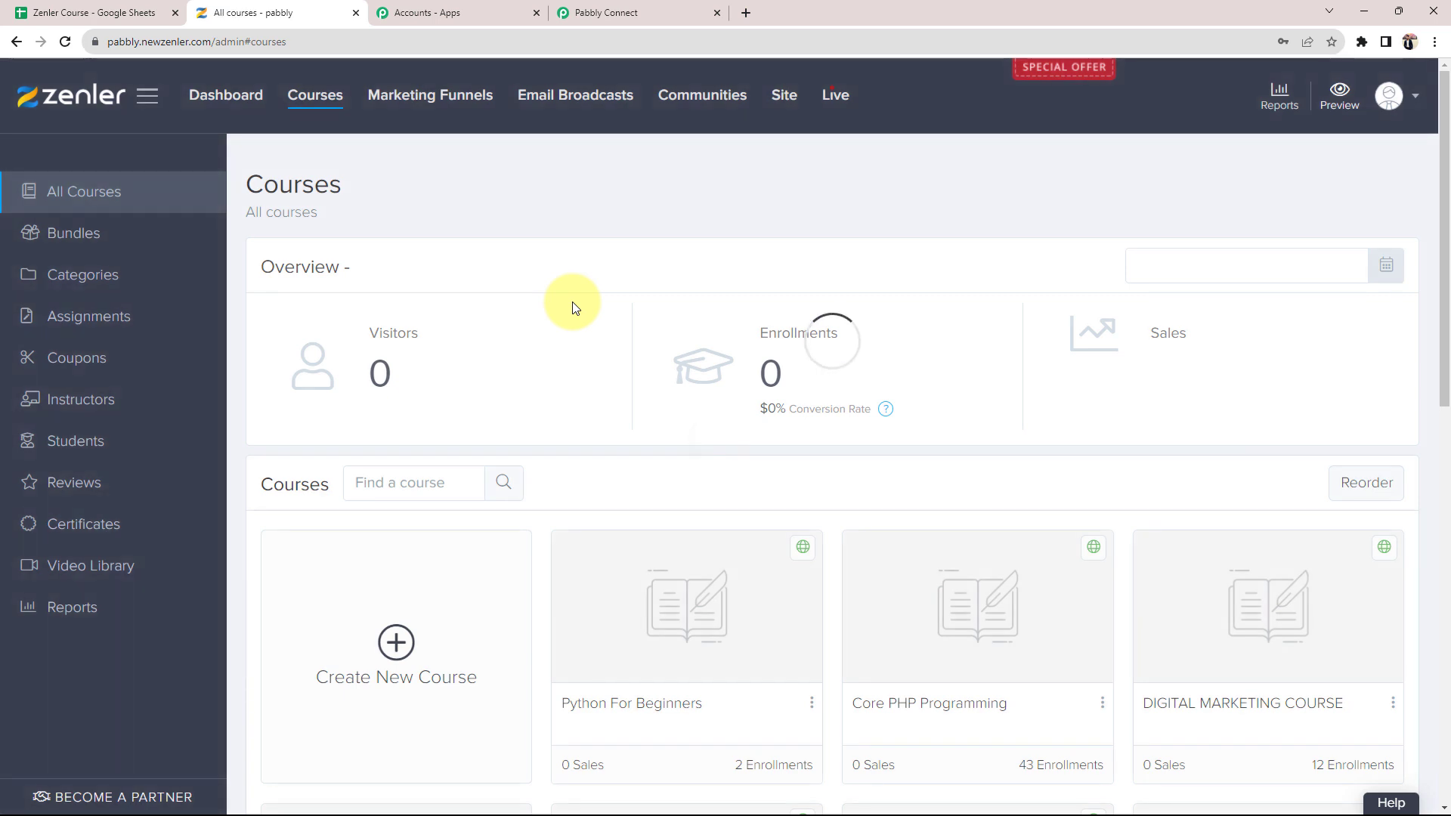
pyautogui.click(929, 714)
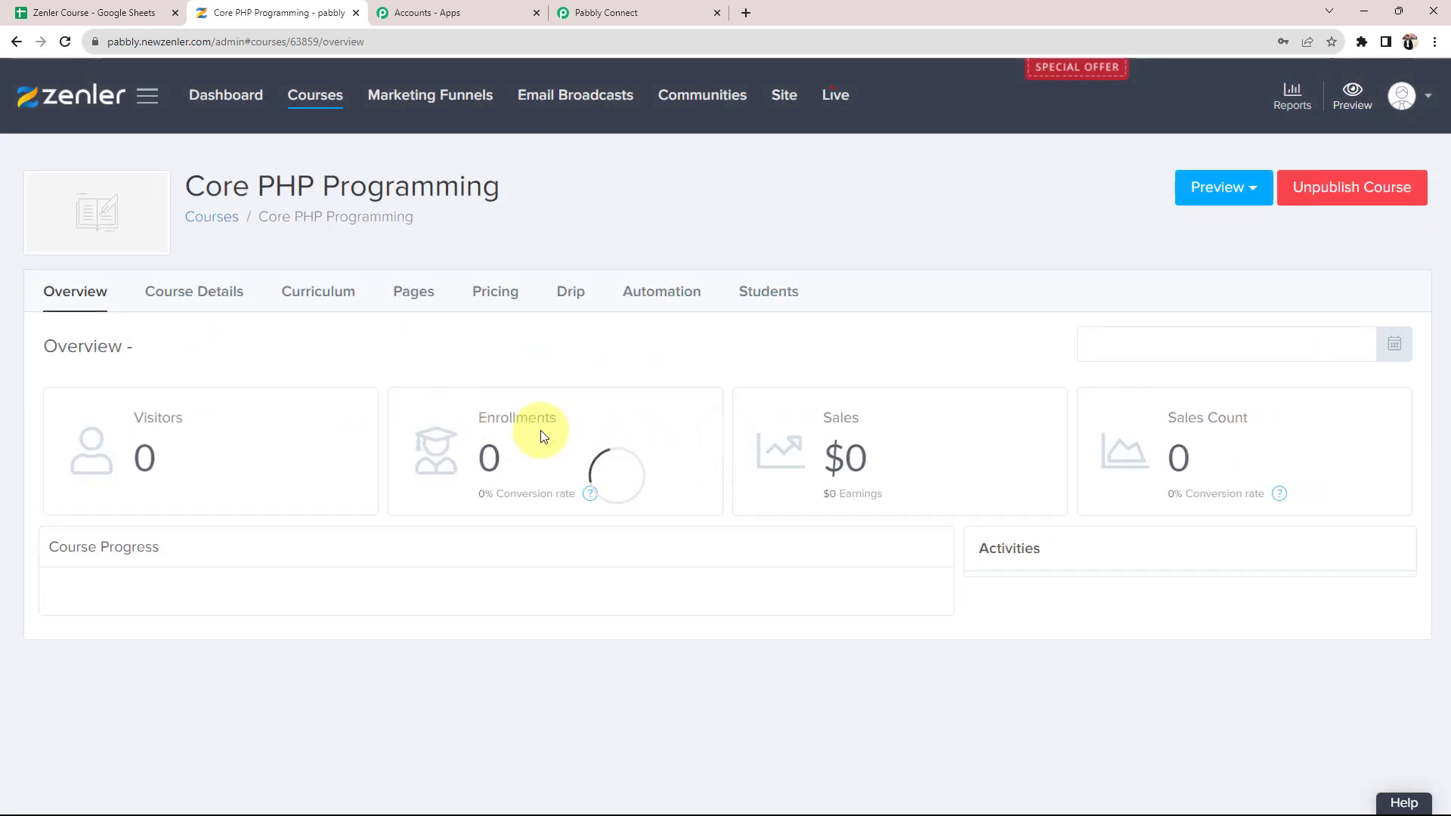
pyautogui.click(503, 293)
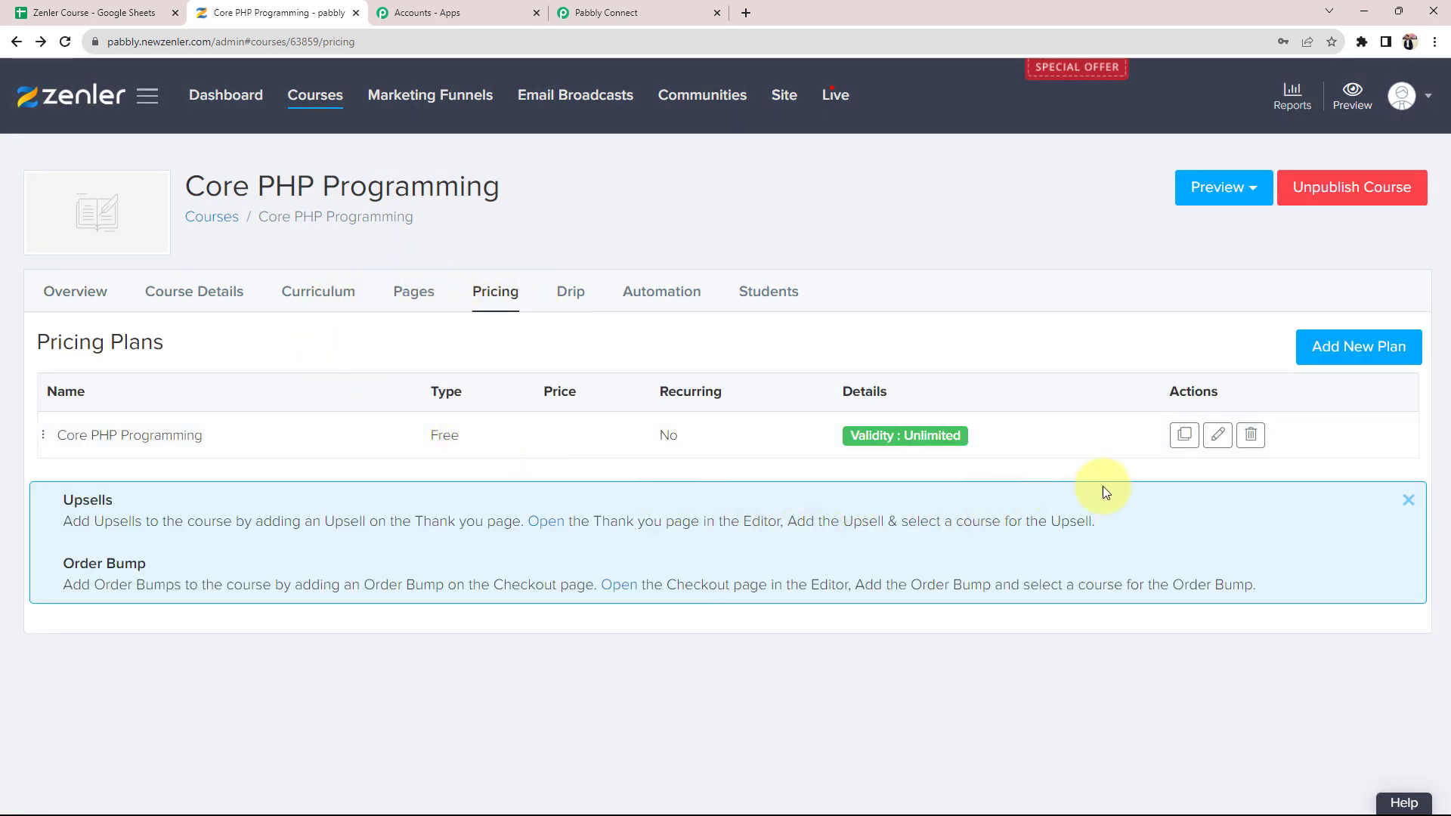
pyautogui.click(1217, 435)
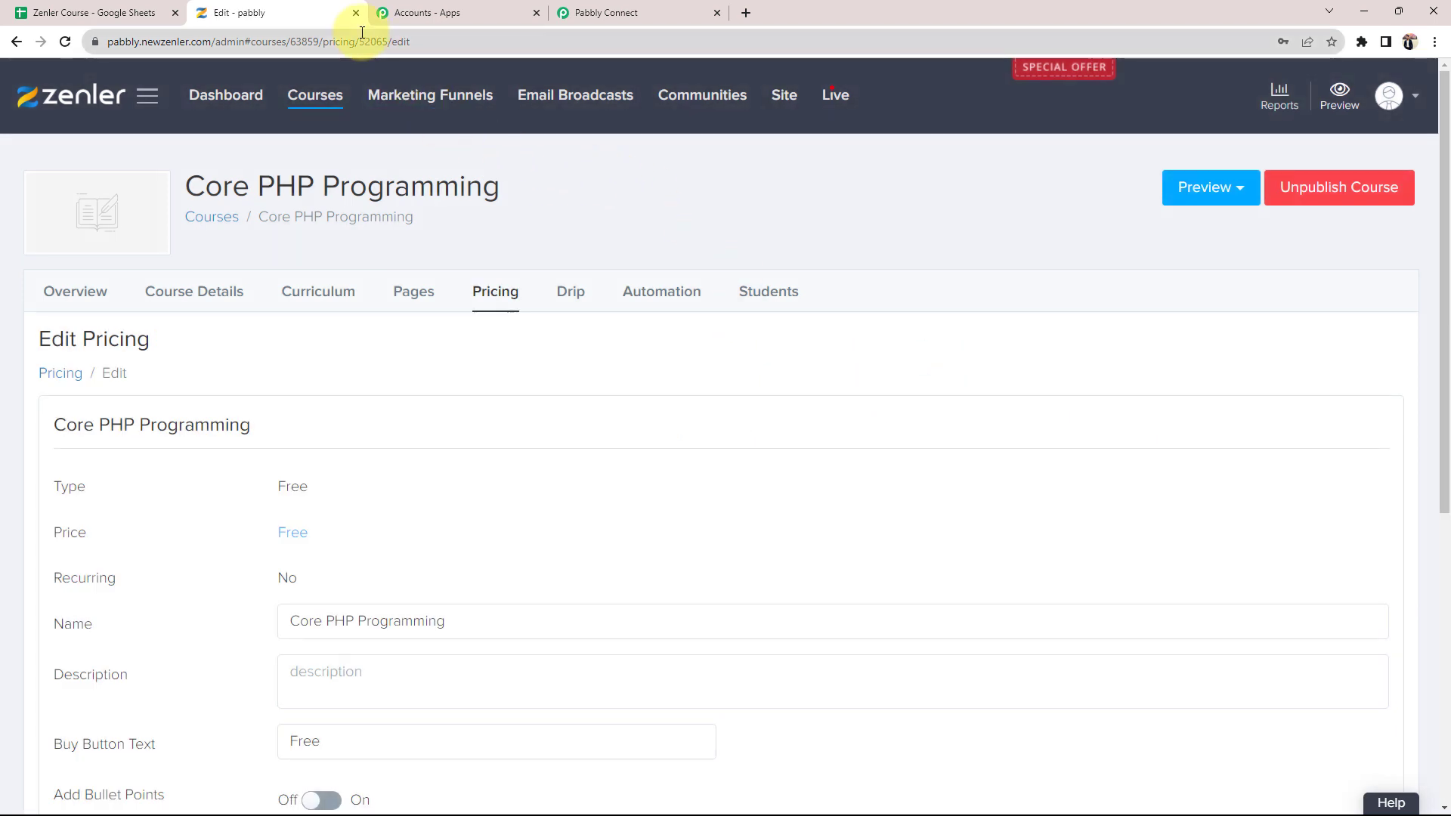
# Step: Copy the plan ID 52065 from the web address of the Core PHP Programming pricing plan's edit page
pyautogui.click(355, 41)
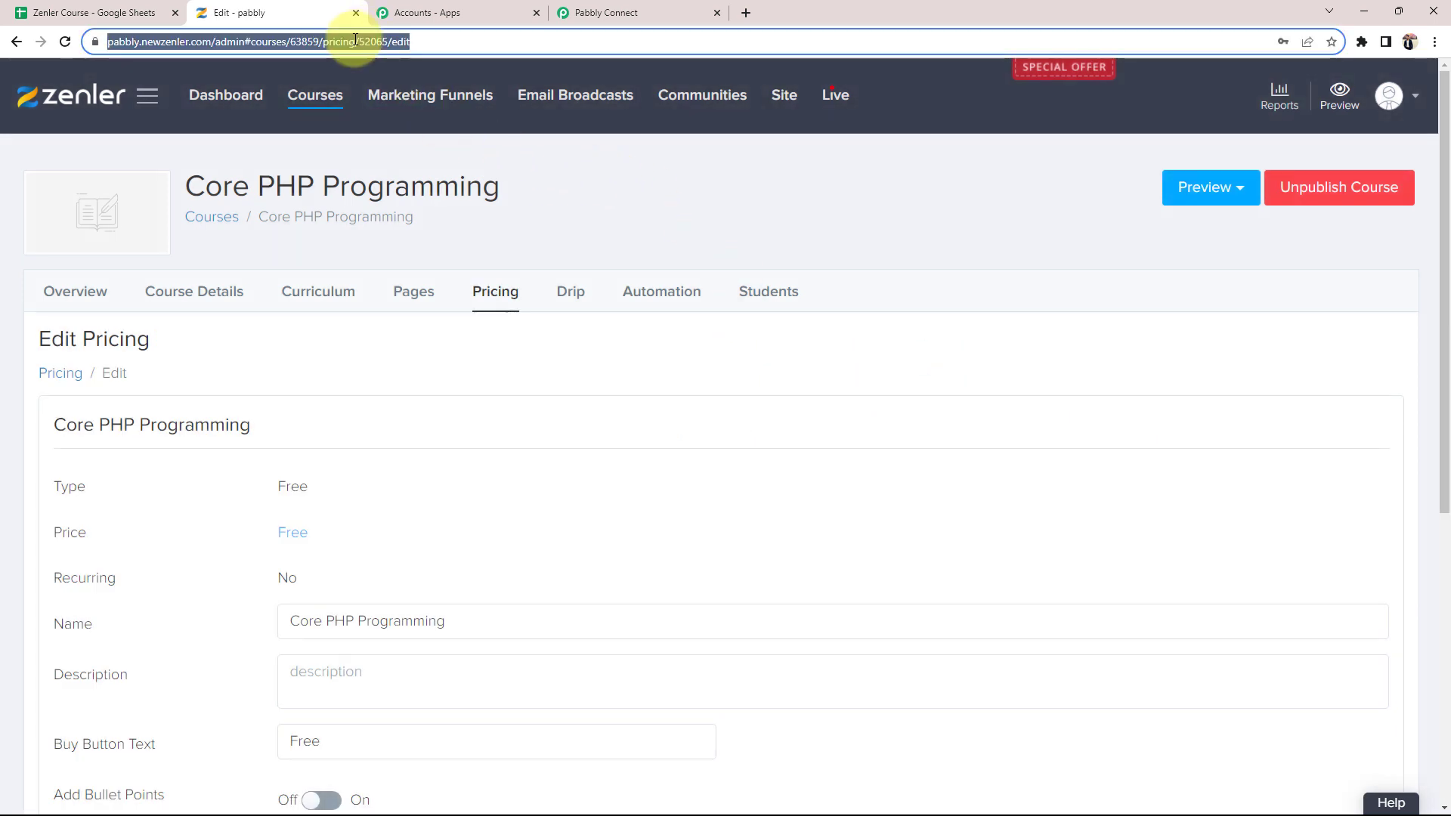
pyautogui.click(337, 41)
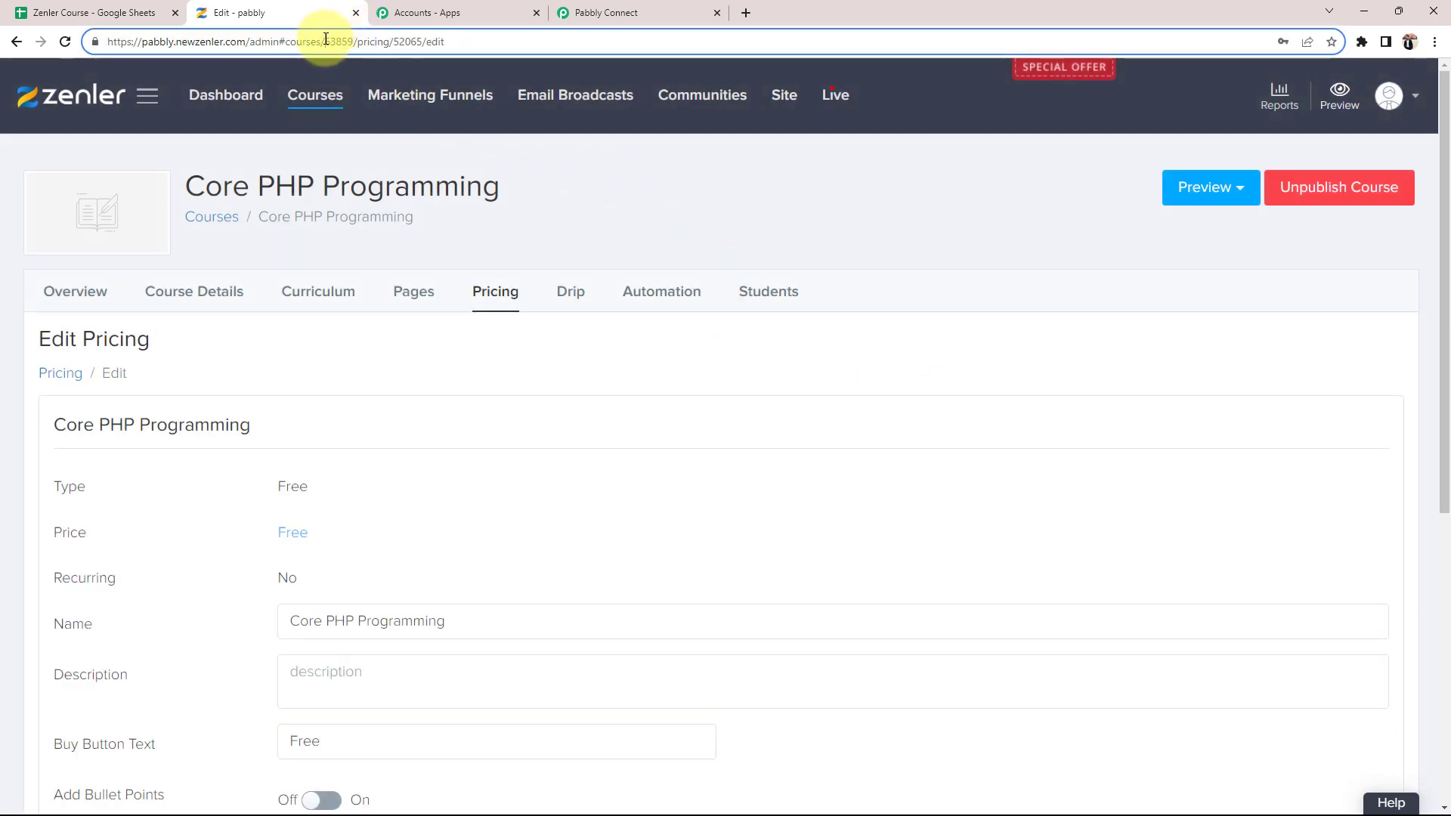
pyautogui.moveTo(326, 41); pyautogui.dragTo(357, 41)
pyautogui.click(639, 6)
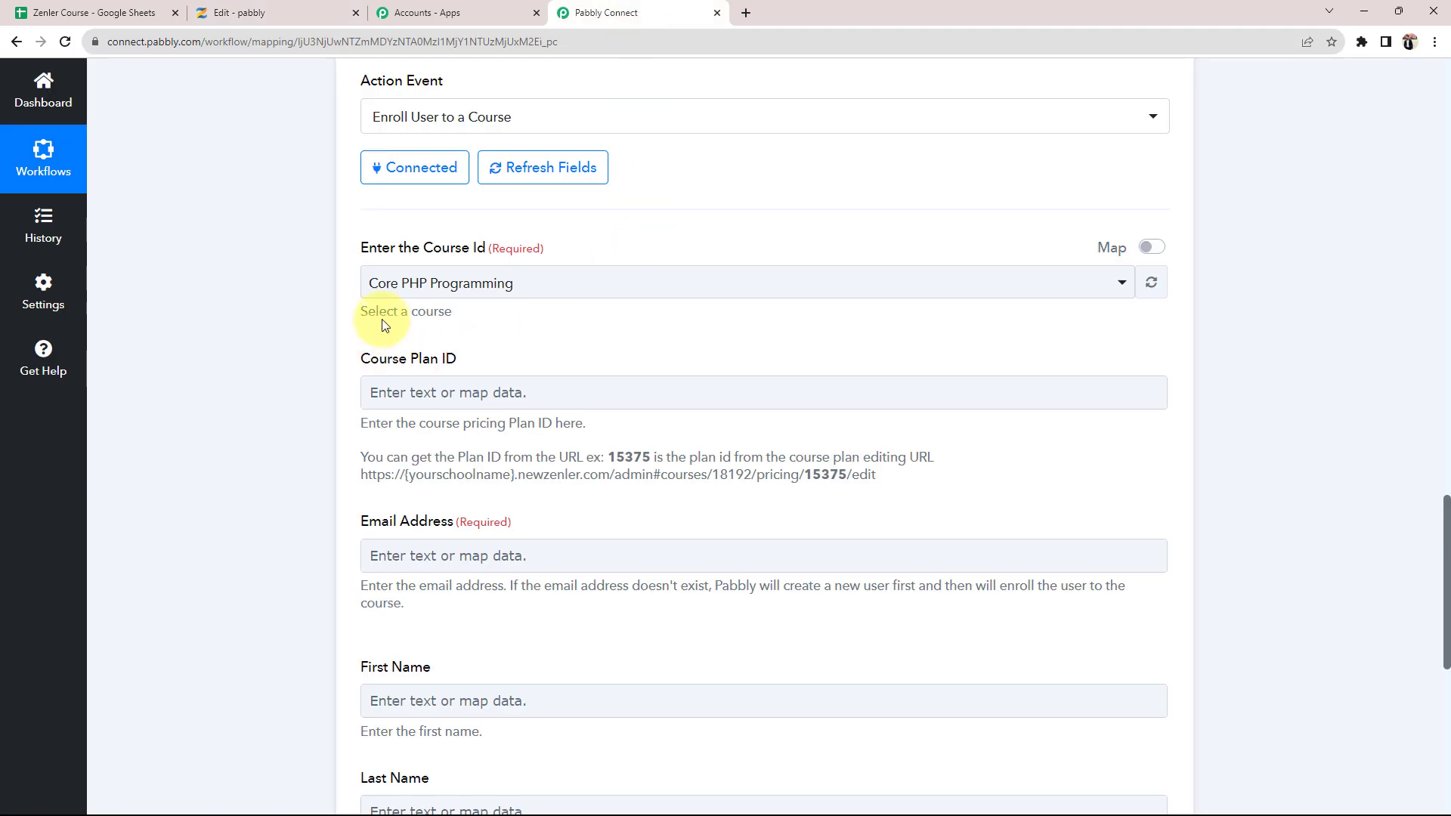
pyautogui.click(313, 7)
pyautogui.moveTo(393, 41); pyautogui.dragTo(422, 52)
pyautogui.hotkey('ctrl', 'c')
# Step: Switch back to Pabbly Connect and set the Course Plan ID to 52065
pyautogui.click(635, 12)
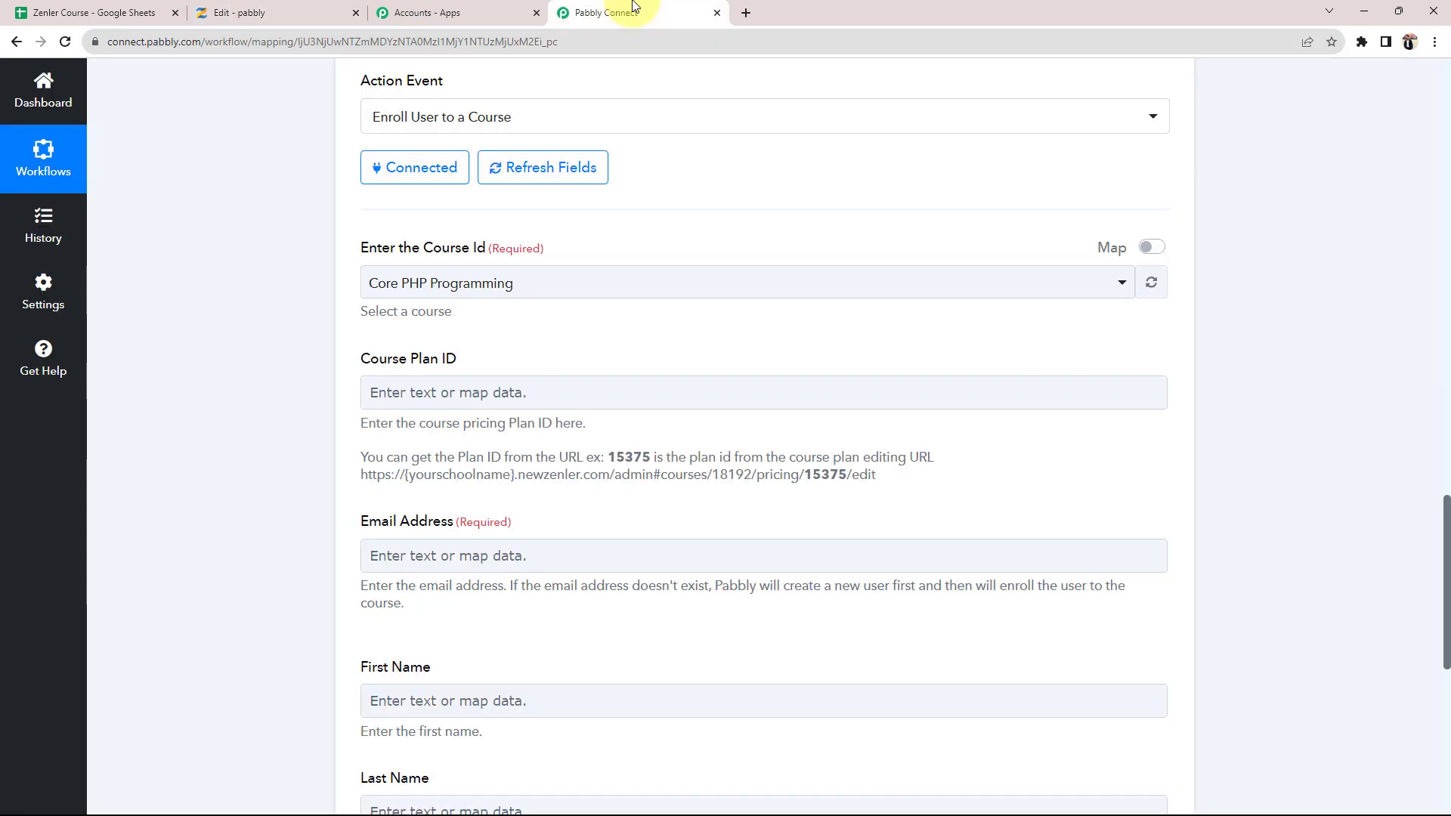
pyautogui.click(423, 390)
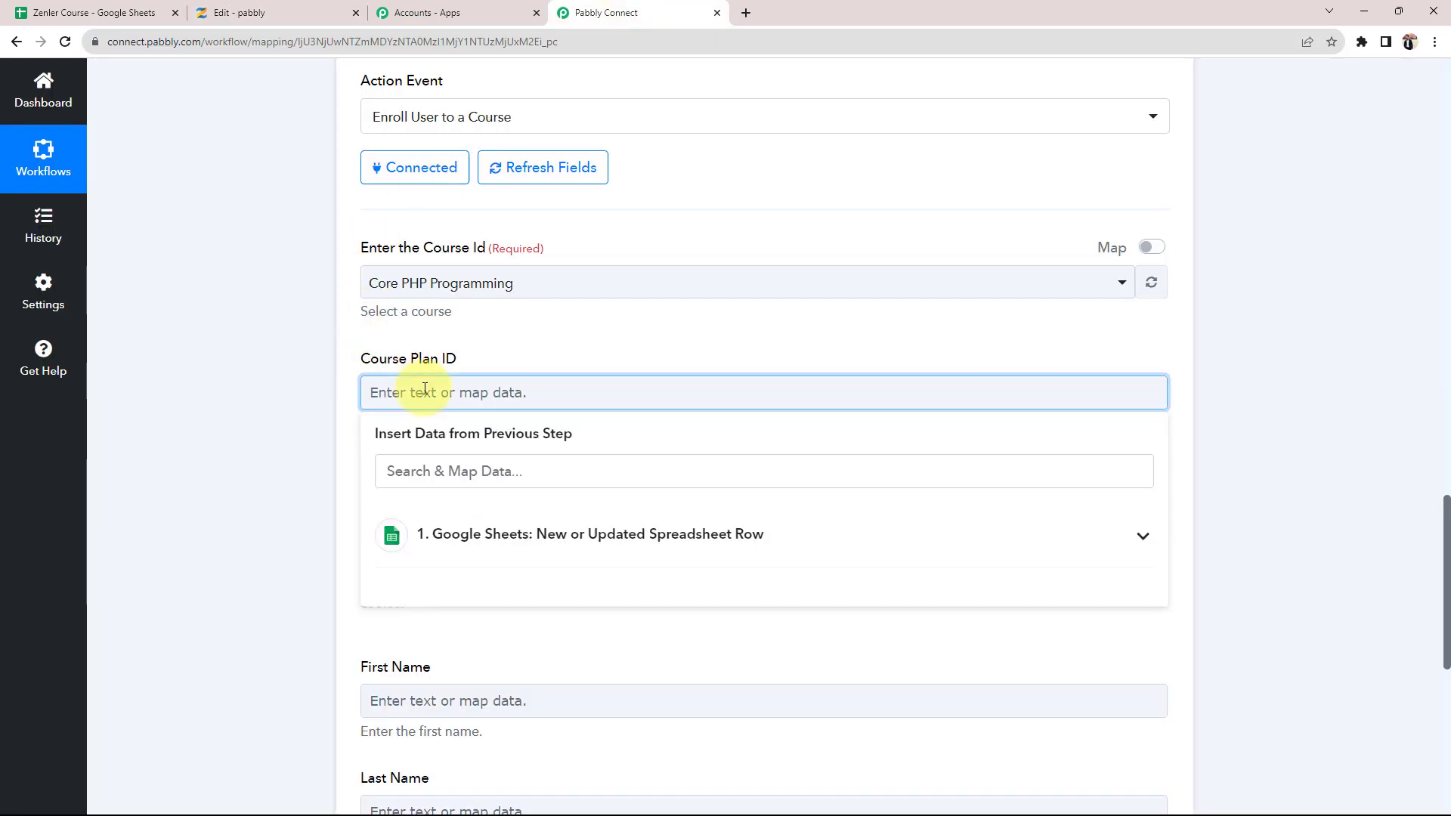
pyautogui.hotkey('ctrl', 'v')
pyautogui.click(220, 480)
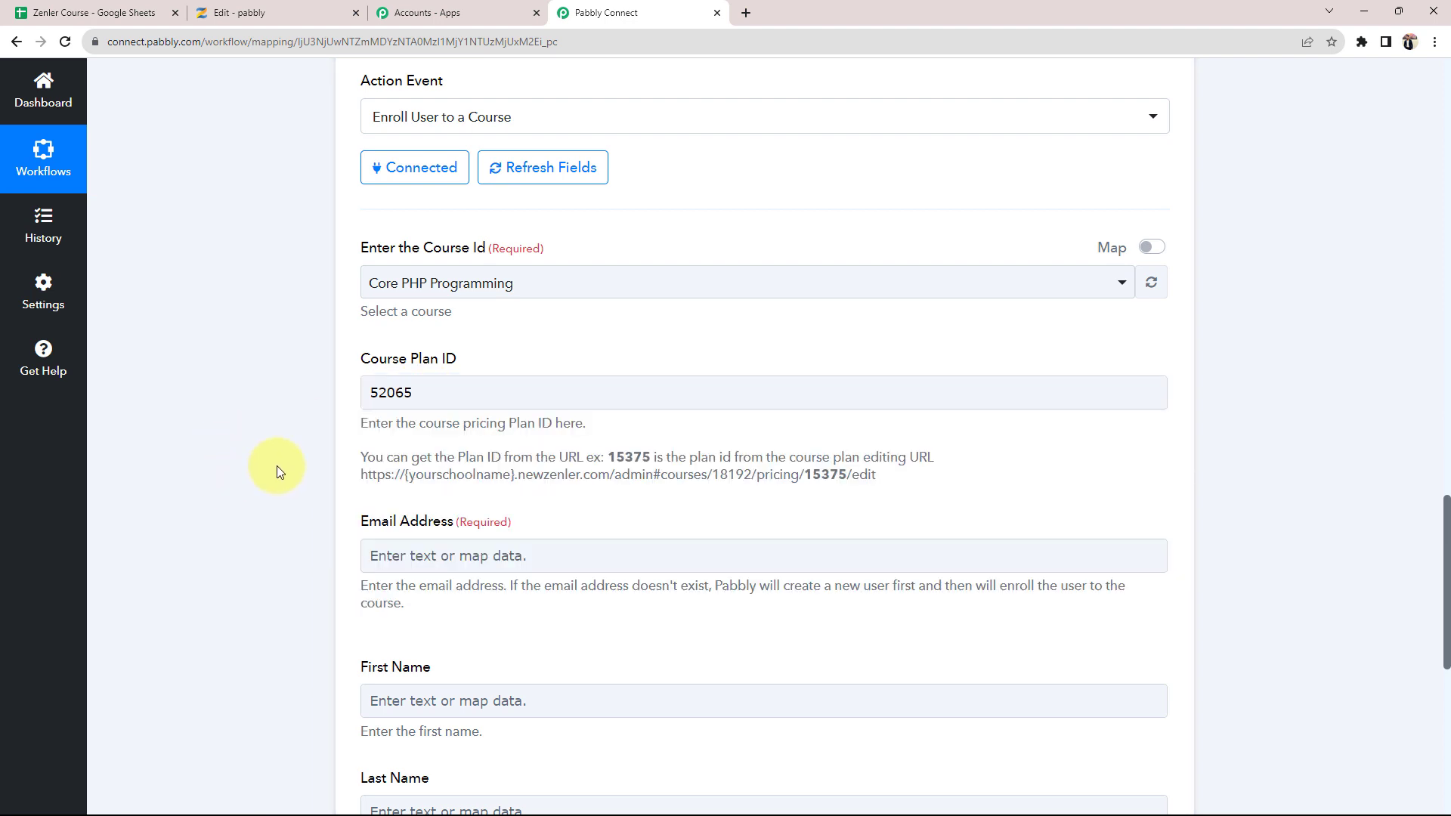
# Step: Review the email, first name, last name and phone number values received by the Google Sheets trigger, then return to the enrollment fields
pyautogui.scroll(-3, 276, 465)
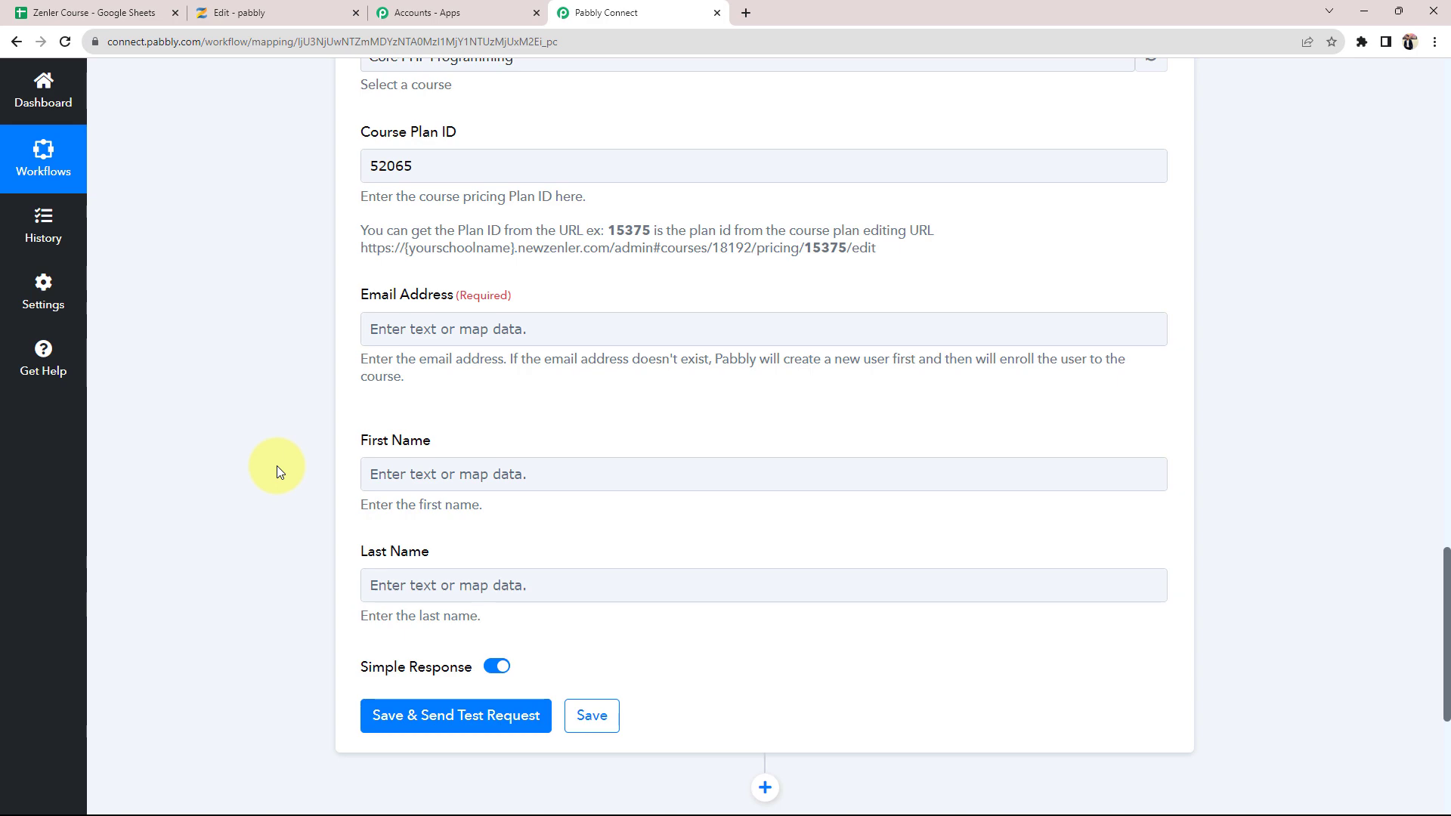
pyautogui.scroll(5, 276, 465)
pyautogui.scroll(8, 276, 466)
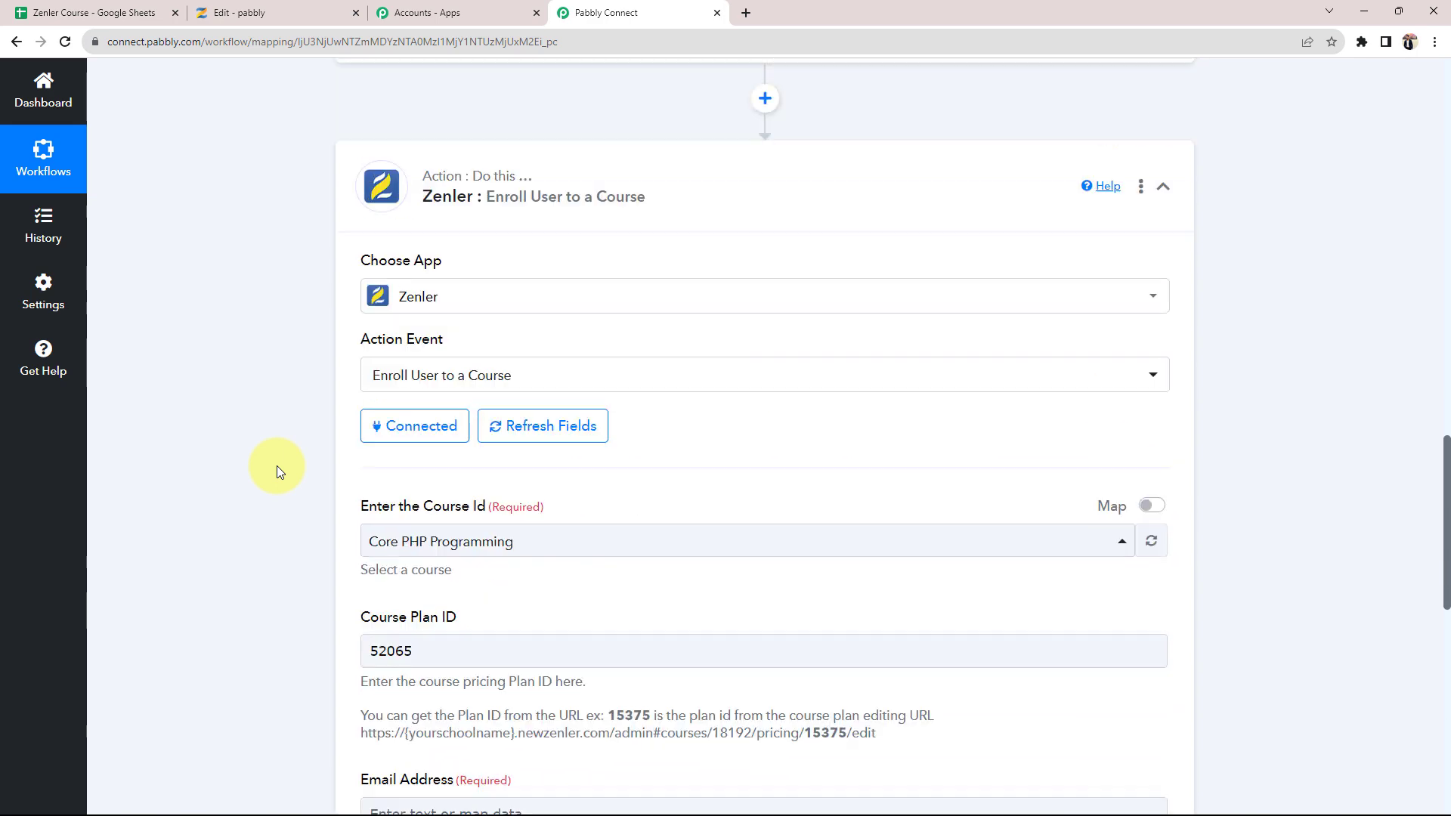
pyautogui.moveTo(1030, 491); pyautogui.dragTo(707, 492)
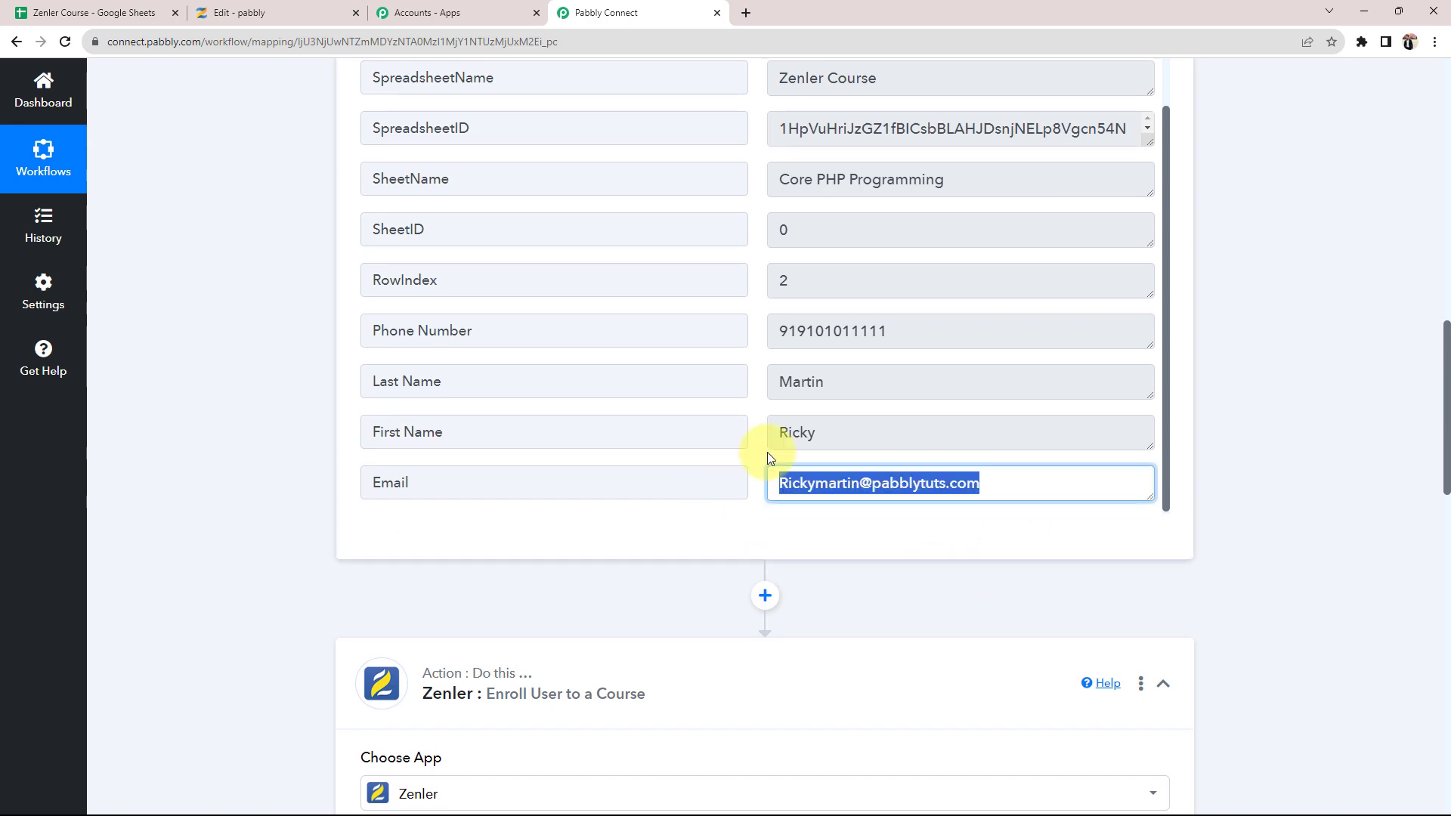
pyautogui.moveTo(845, 432); pyautogui.dragTo(719, 431)
pyautogui.moveTo(866, 378); pyautogui.dragTo(696, 375)
pyautogui.moveTo(990, 328); pyautogui.dragTo(491, 317)
pyautogui.scroll(-13, 334, 473)
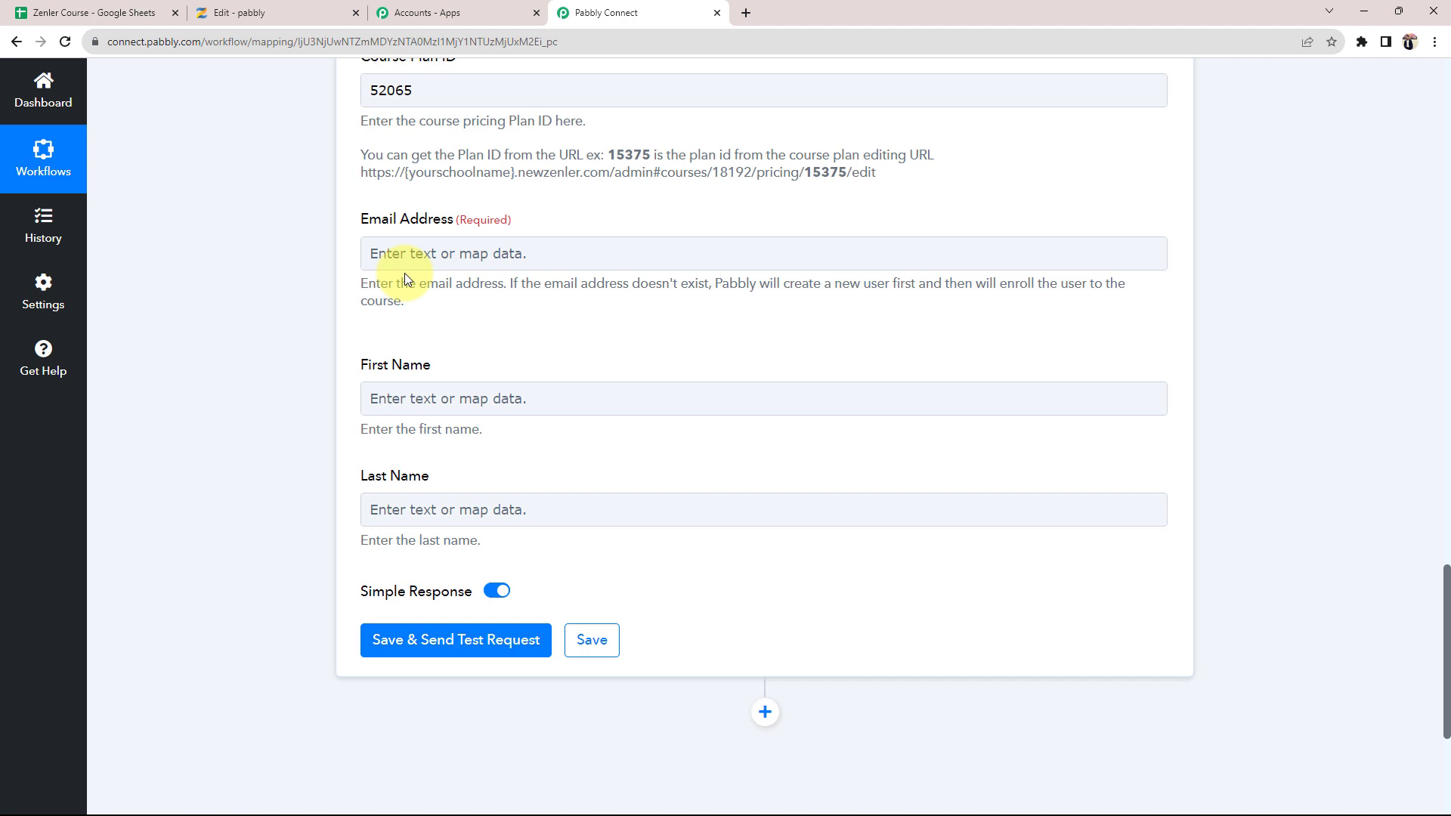
# Step: Map the enrollment action's Email Address to the Email value from the Google Sheets trigger
pyautogui.click(442, 251)
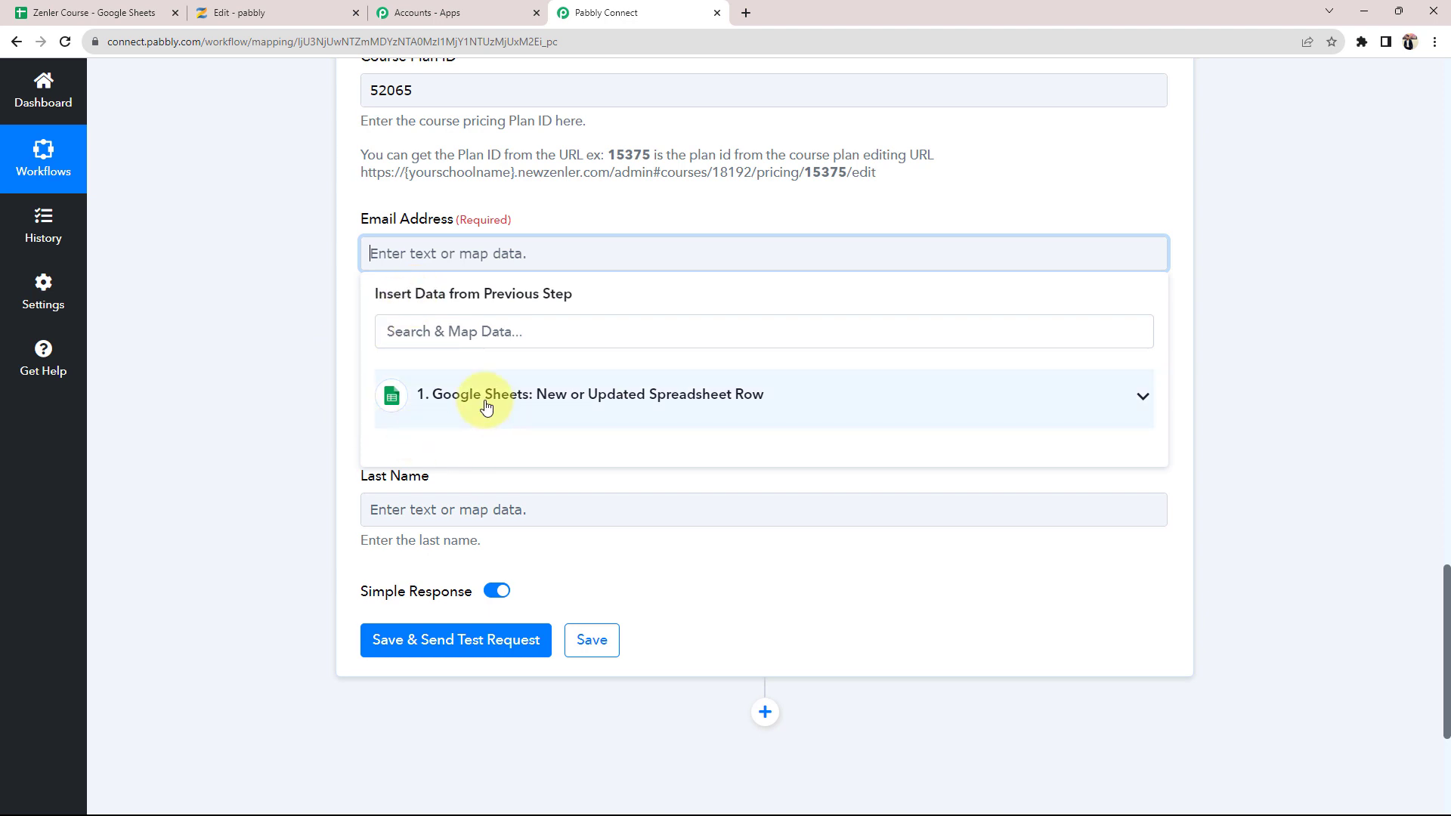
pyautogui.click(1142, 397)
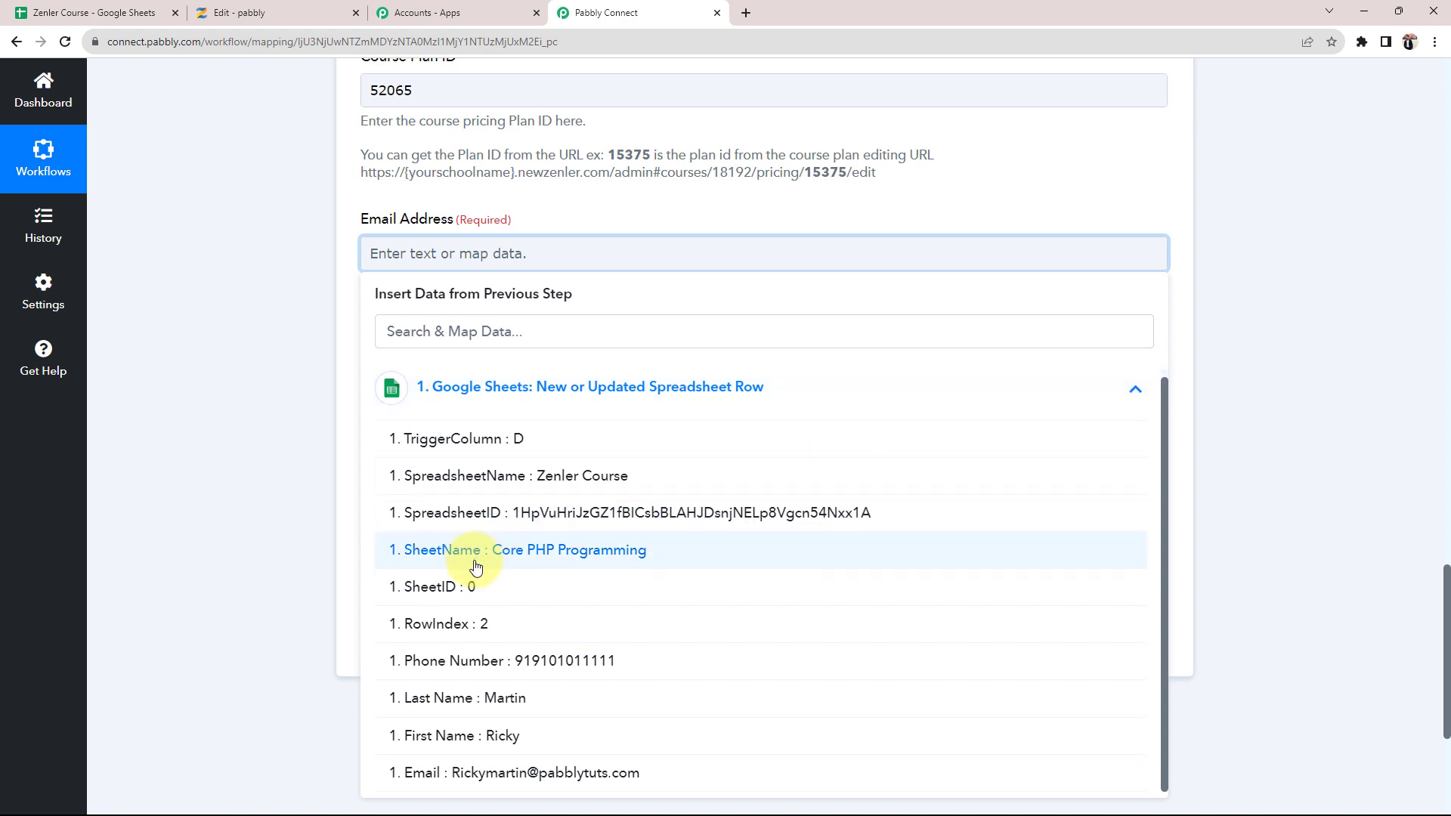
pyautogui.click(474, 772)
pyautogui.click(236, 423)
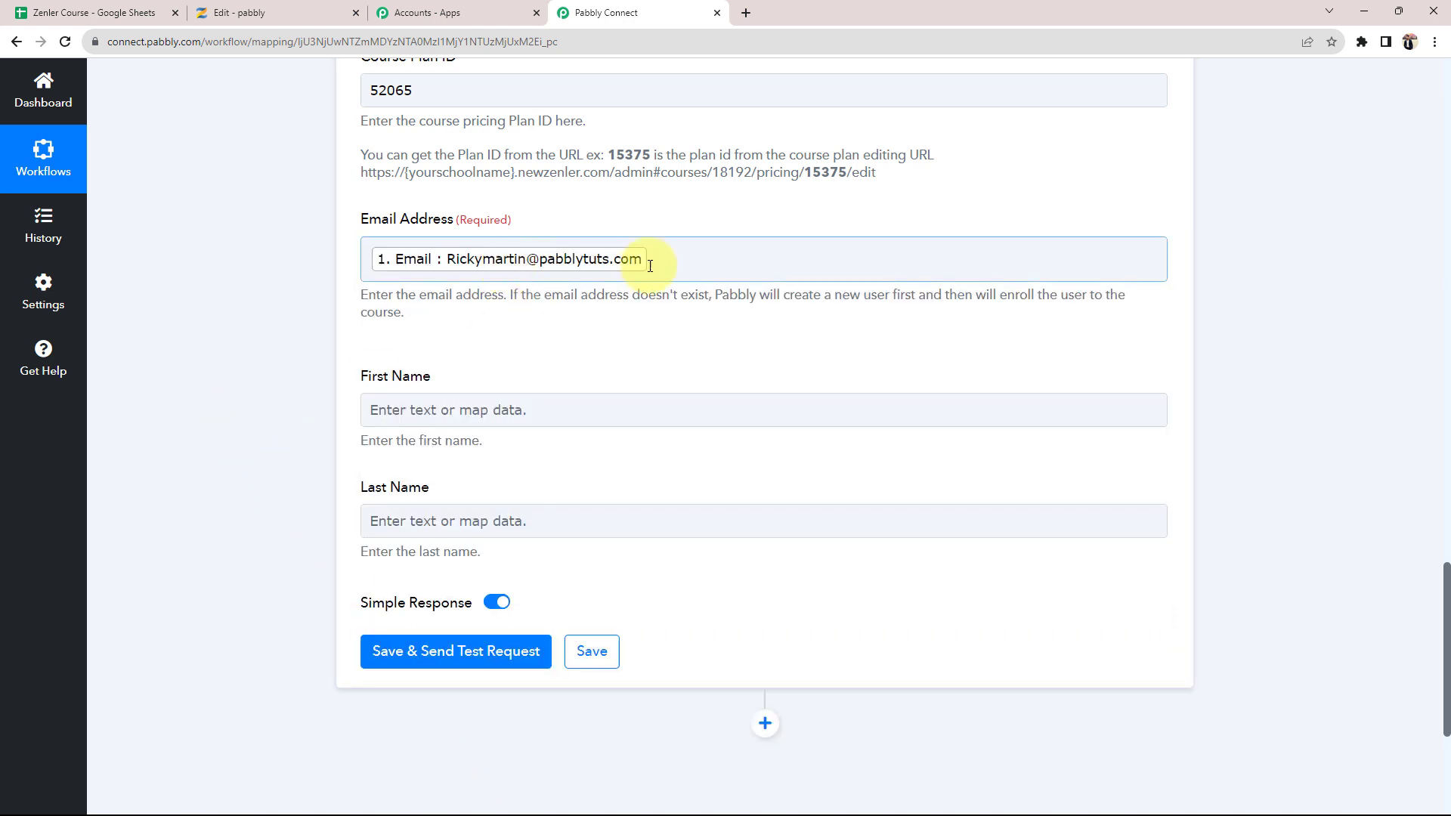
# Step: Map the enrollment action's First Name to the First Name value from the Google Sheets trigger
pyautogui.click(403, 415)
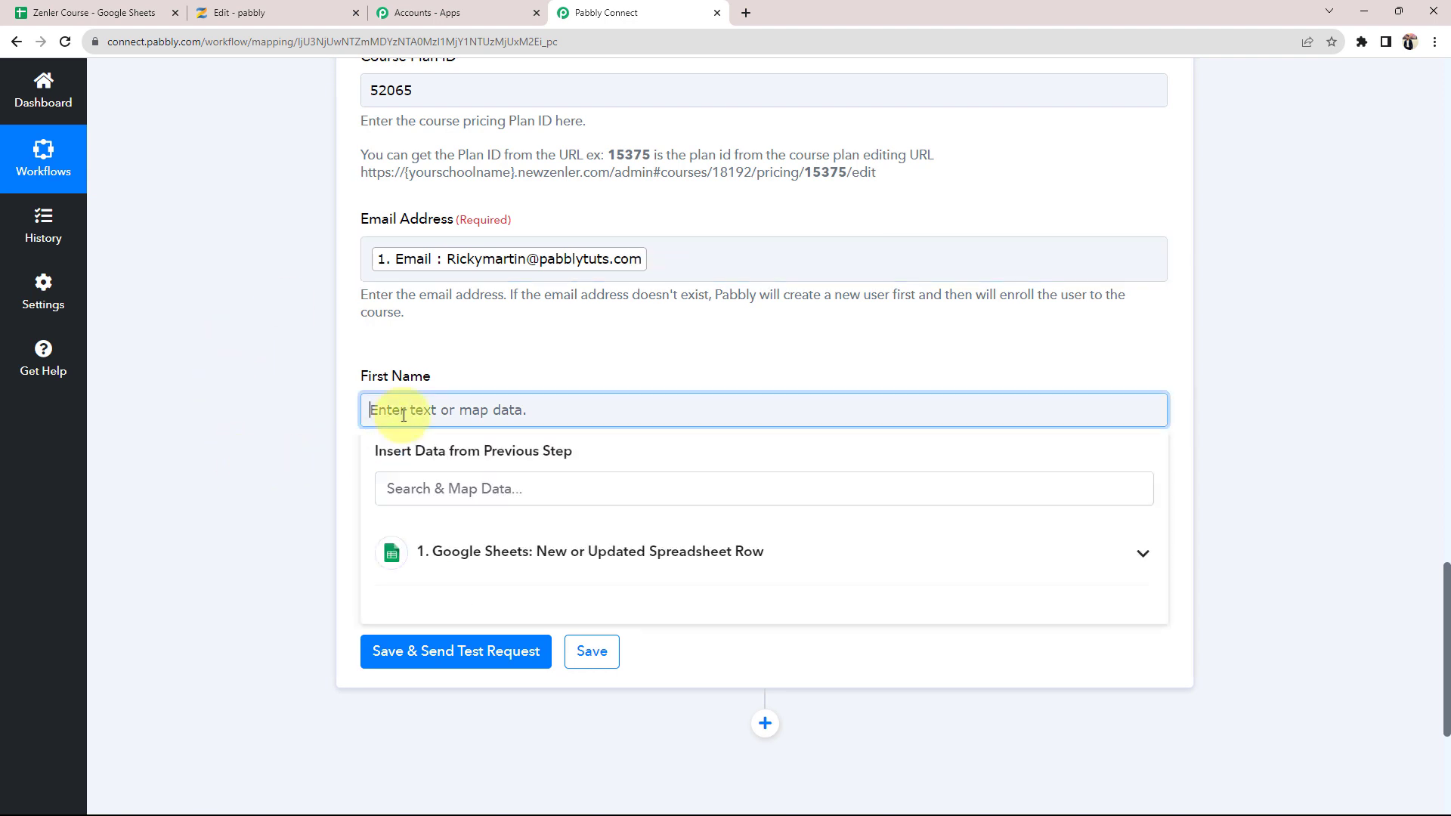
pyautogui.click(438, 561)
pyautogui.scroll(-2, 473, 648)
pyautogui.click(466, 733)
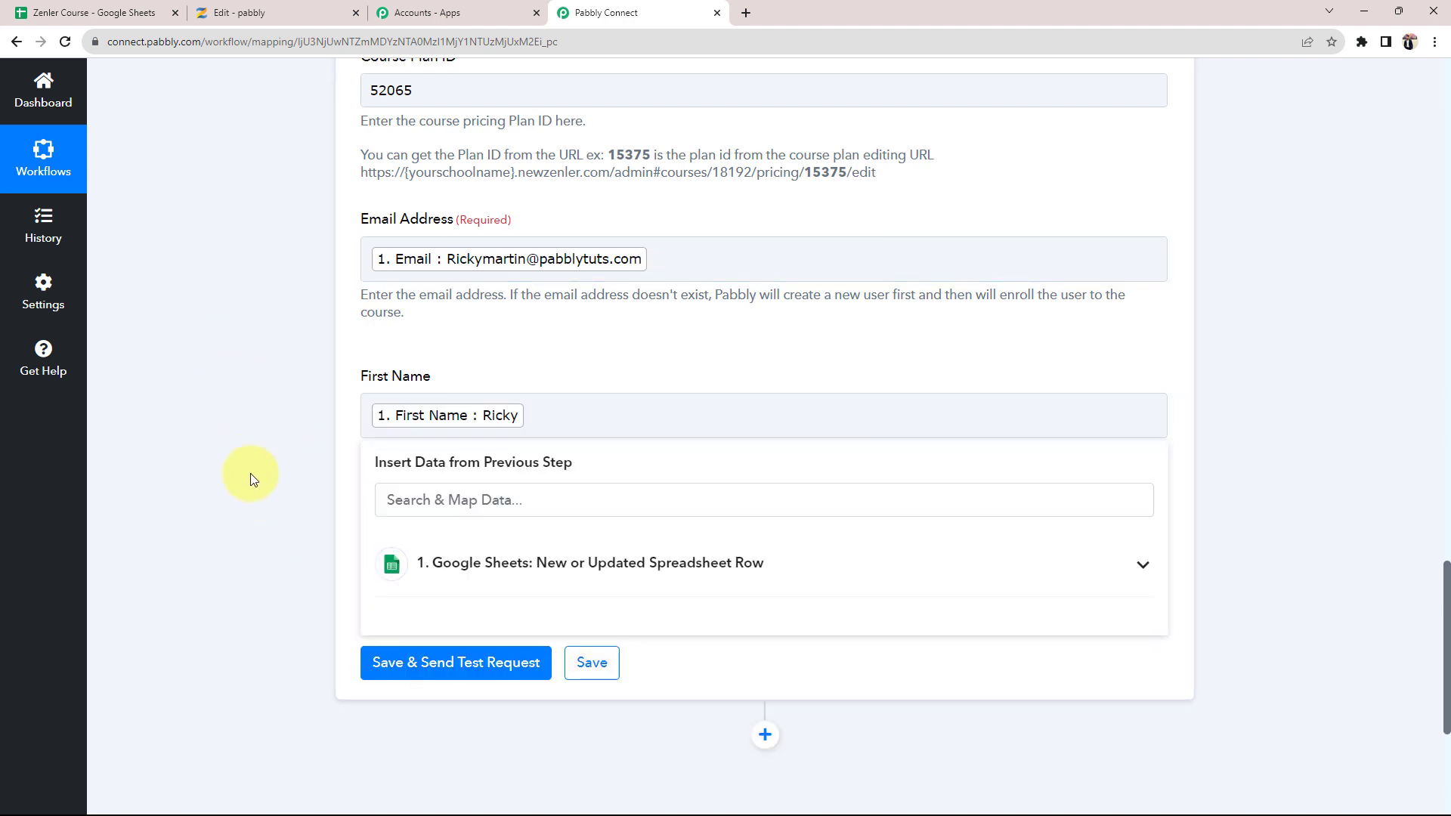
# Step: Map the enrollment action's Last Name to the Last Name value from the Google Sheets trigger
pyautogui.click(379, 530)
pyautogui.click(470, 671)
pyautogui.scroll(-4, 301, 674)
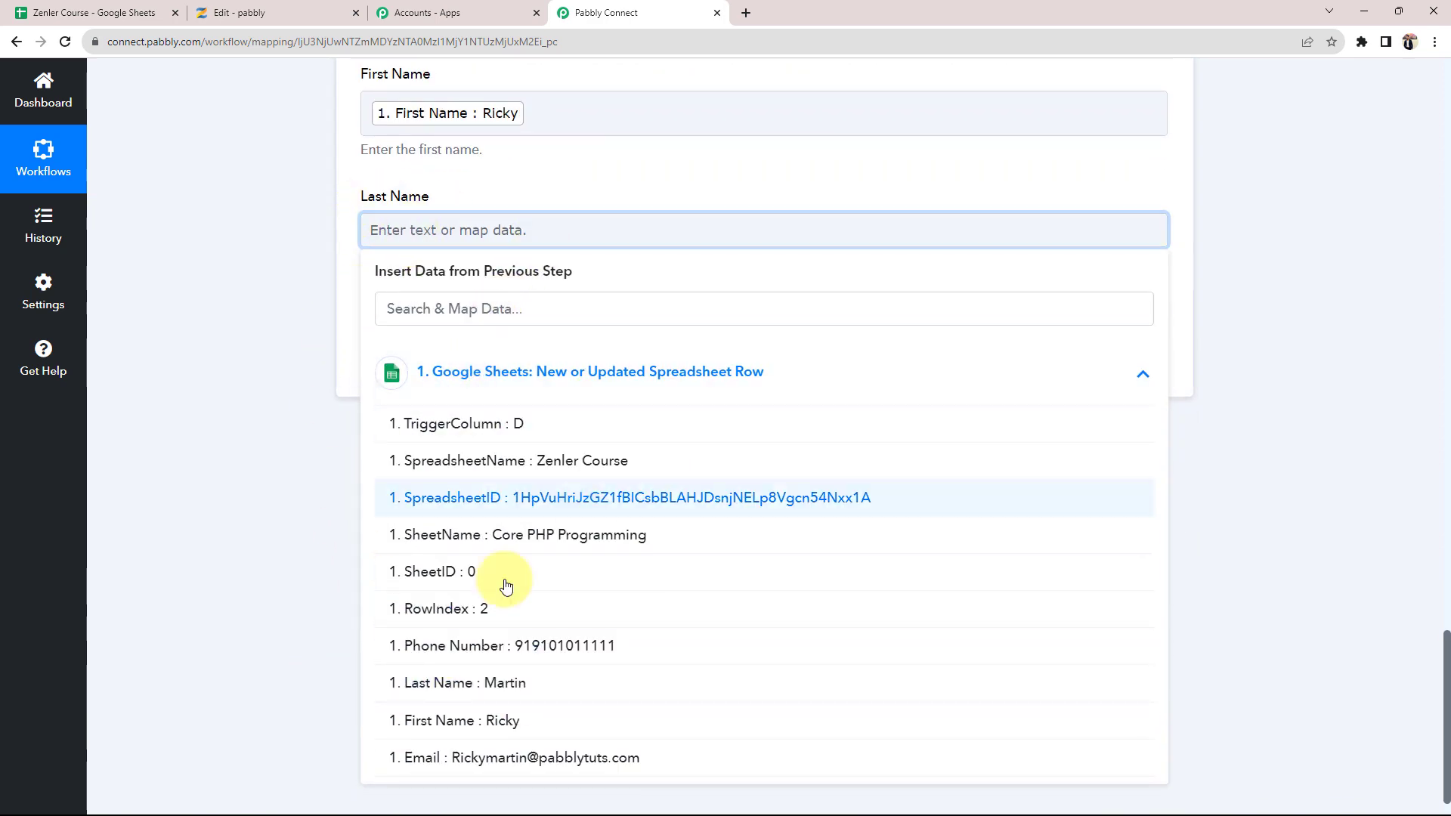
pyautogui.click(455, 694)
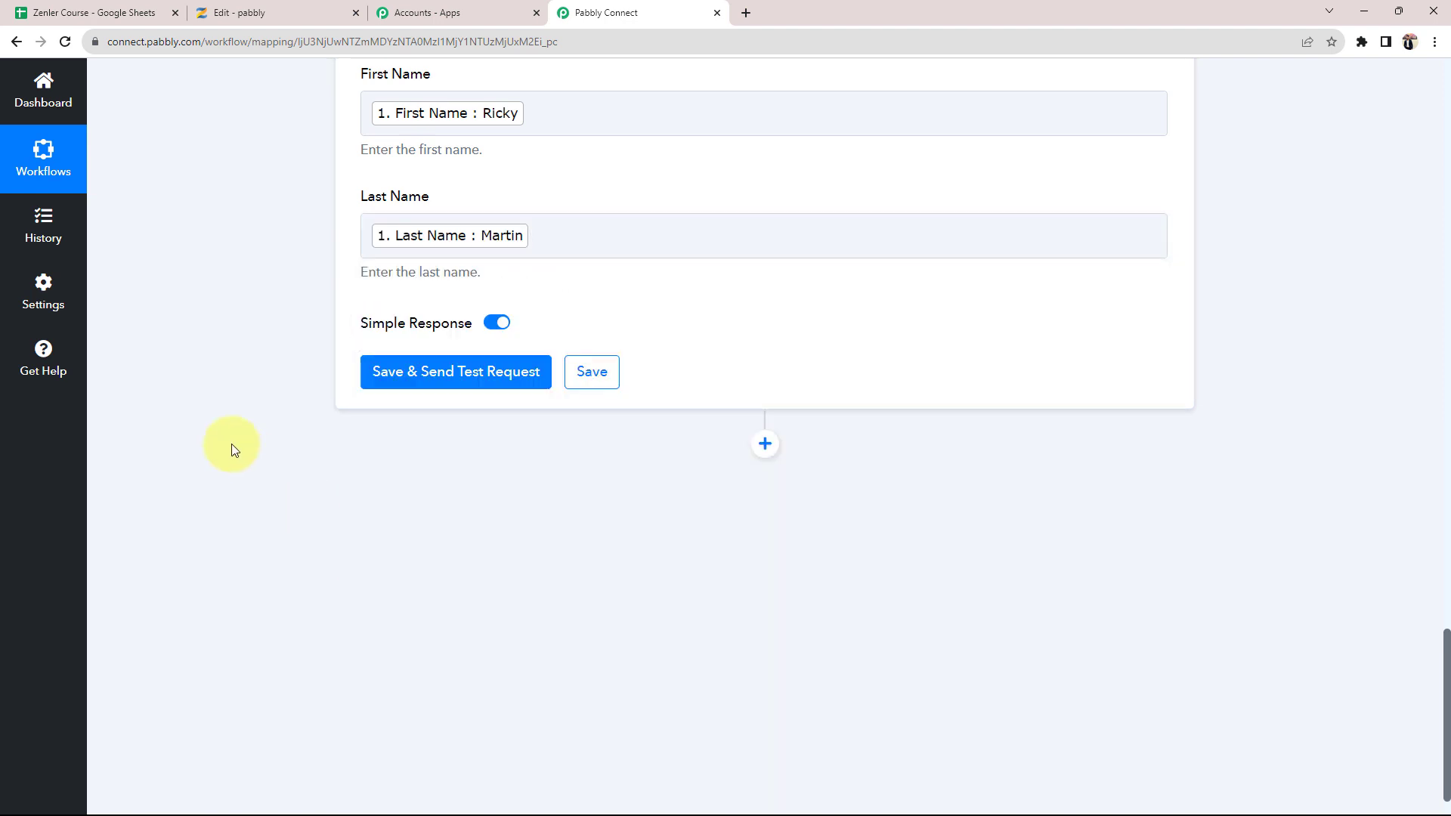
# Step: Review the mapped enrollment fields, check the source rows in the Zenler Course spreadsheet, and return to Pabbly Connect
pyautogui.scroll(4, 231, 443)
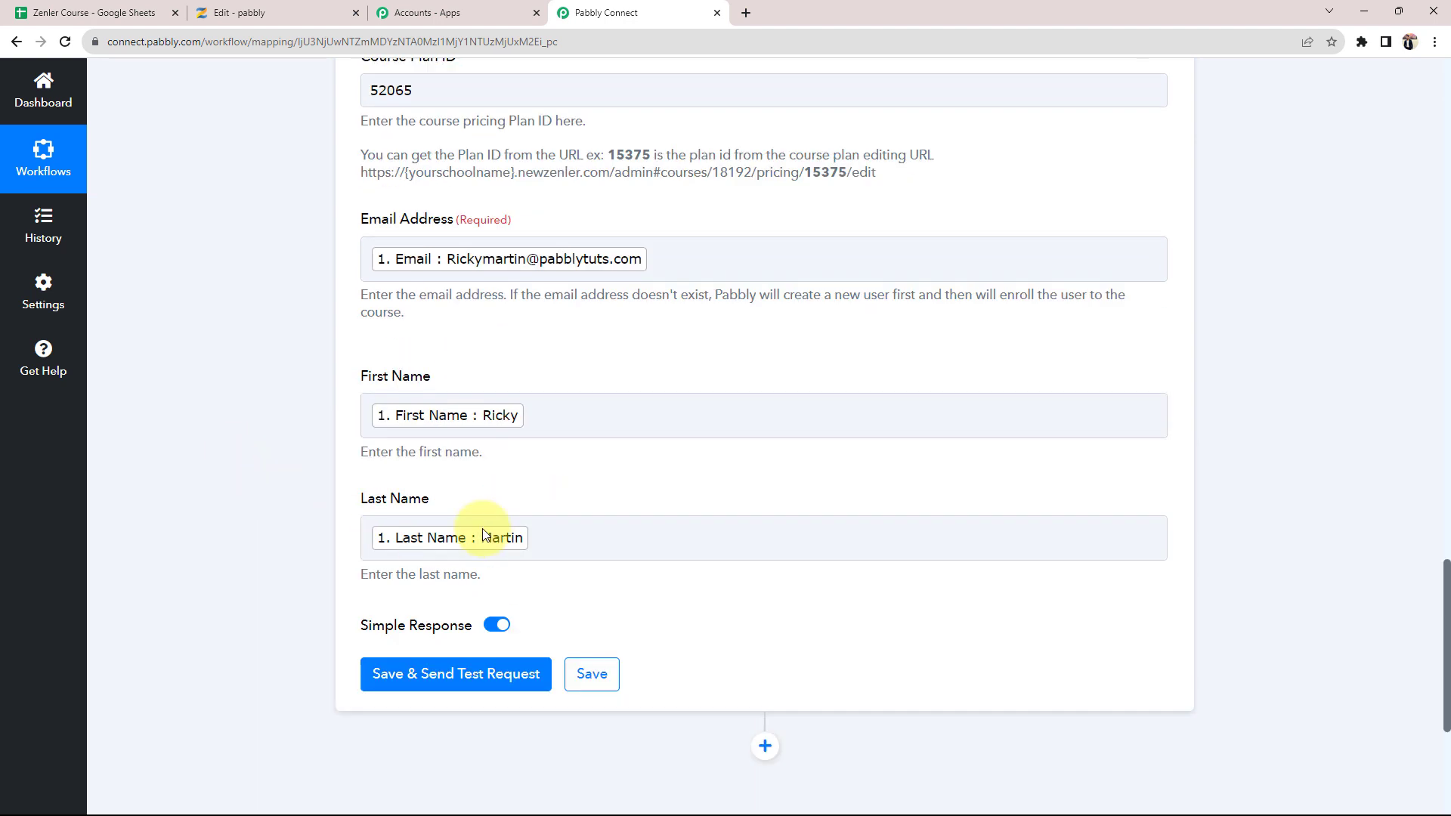
pyautogui.scroll(2, 483, 378)
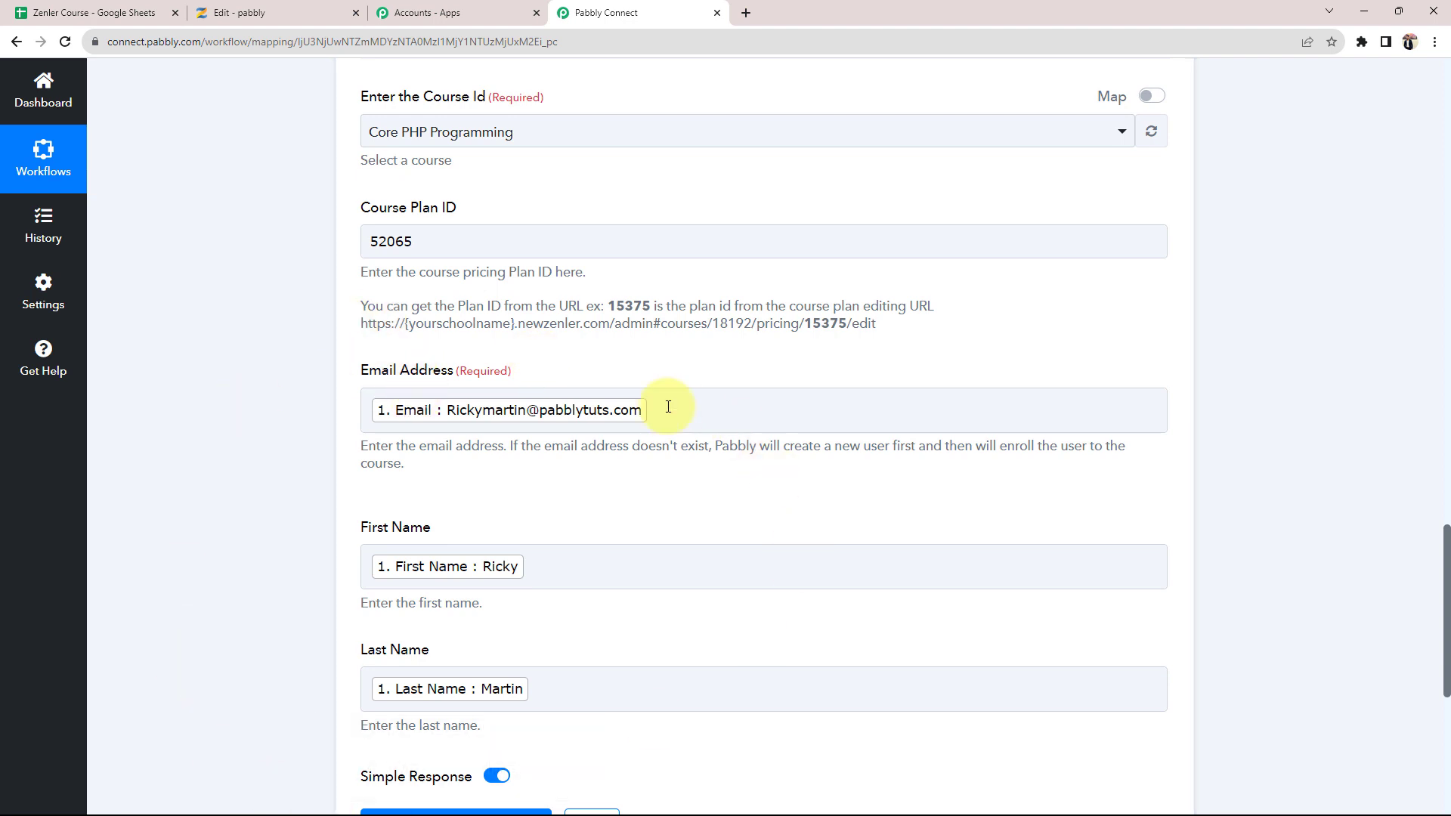
pyautogui.click(447, 393)
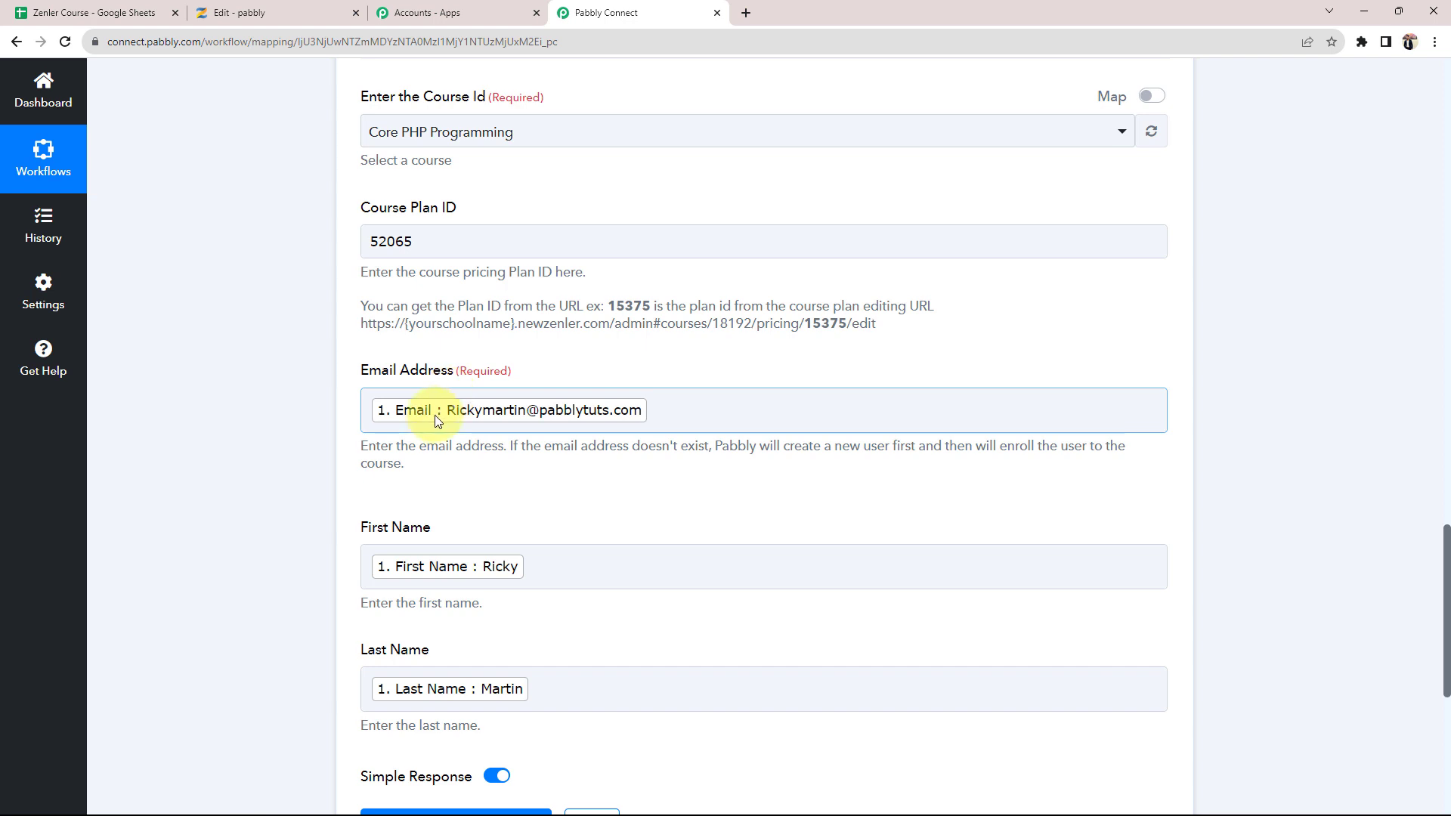
pyautogui.click(68, 12)
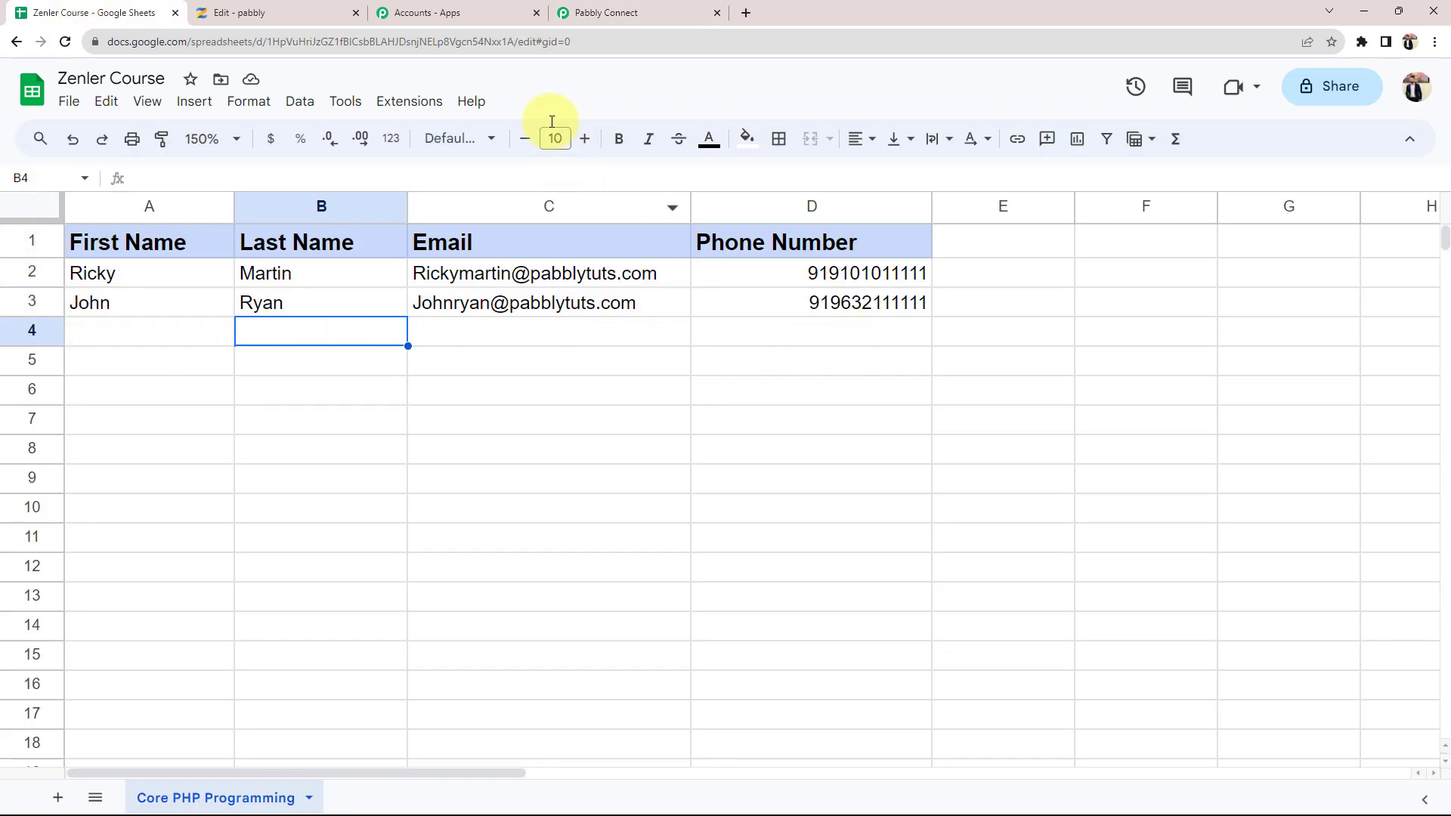
pyautogui.click(576, 15)
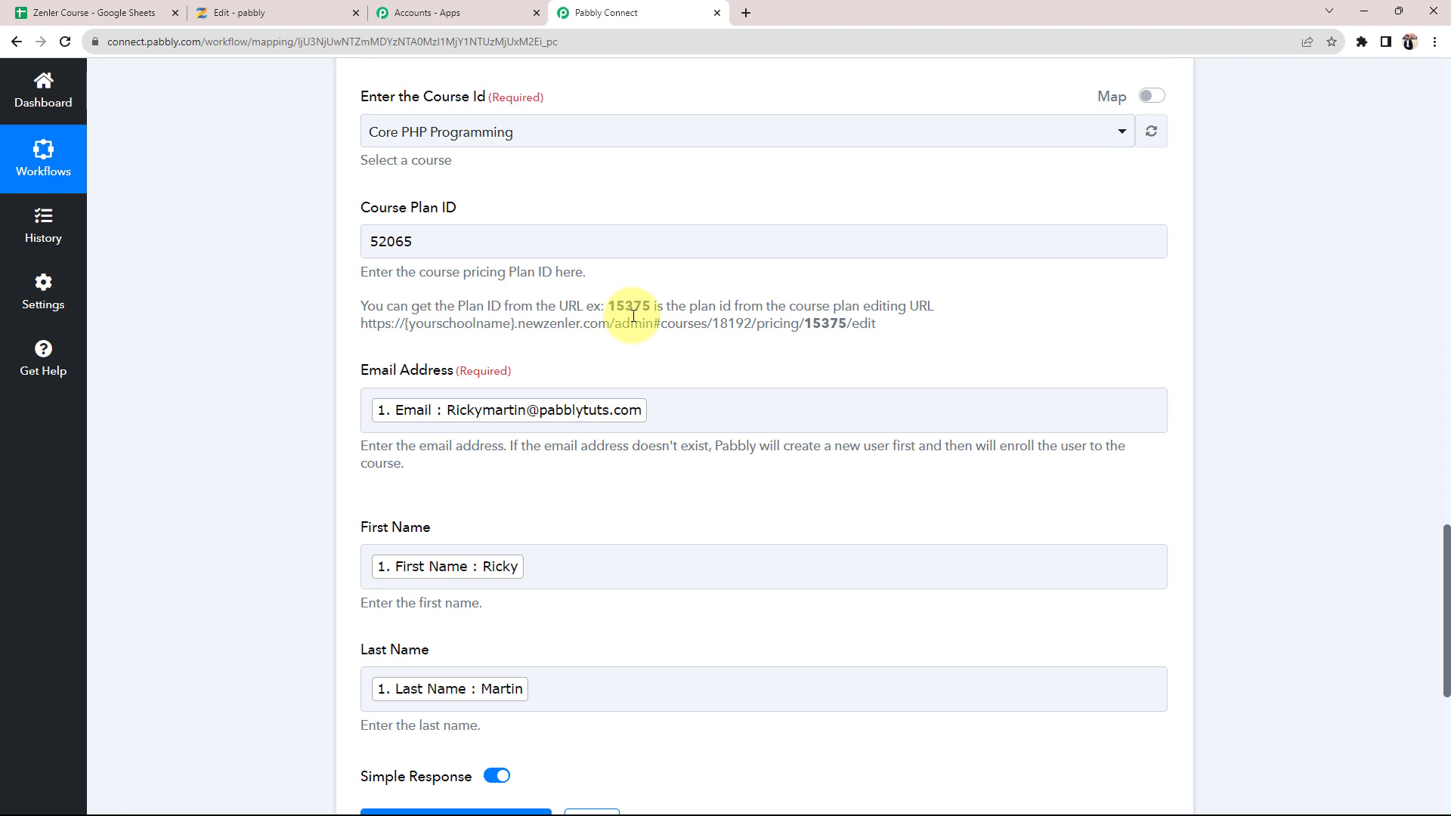
# Step: Save the Zenler enrollment action with a test request and check the message in its response
pyautogui.scroll(-5, 634, 316)
pyautogui.click(461, 445)
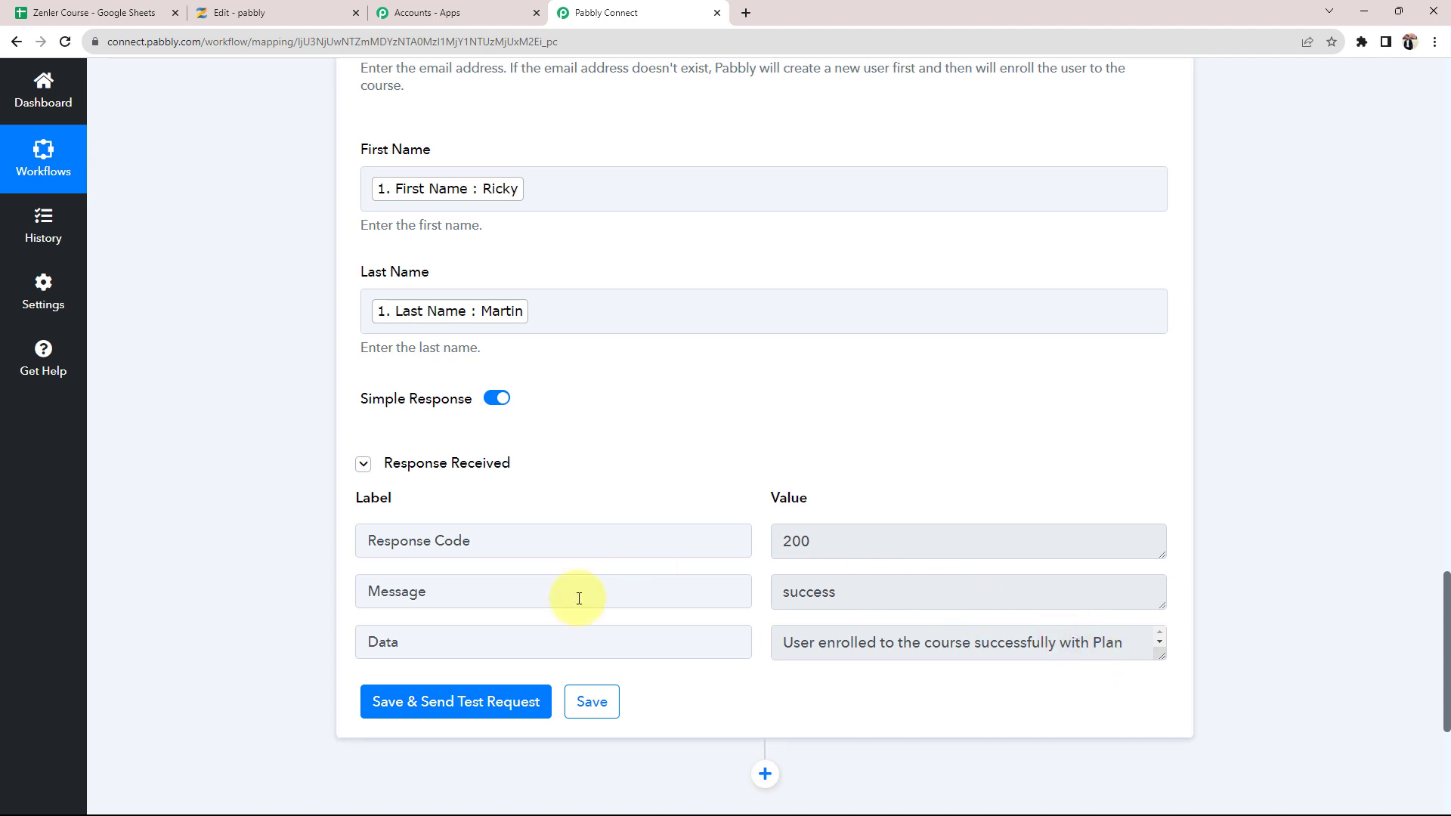
pyautogui.doubleClick(920, 601)
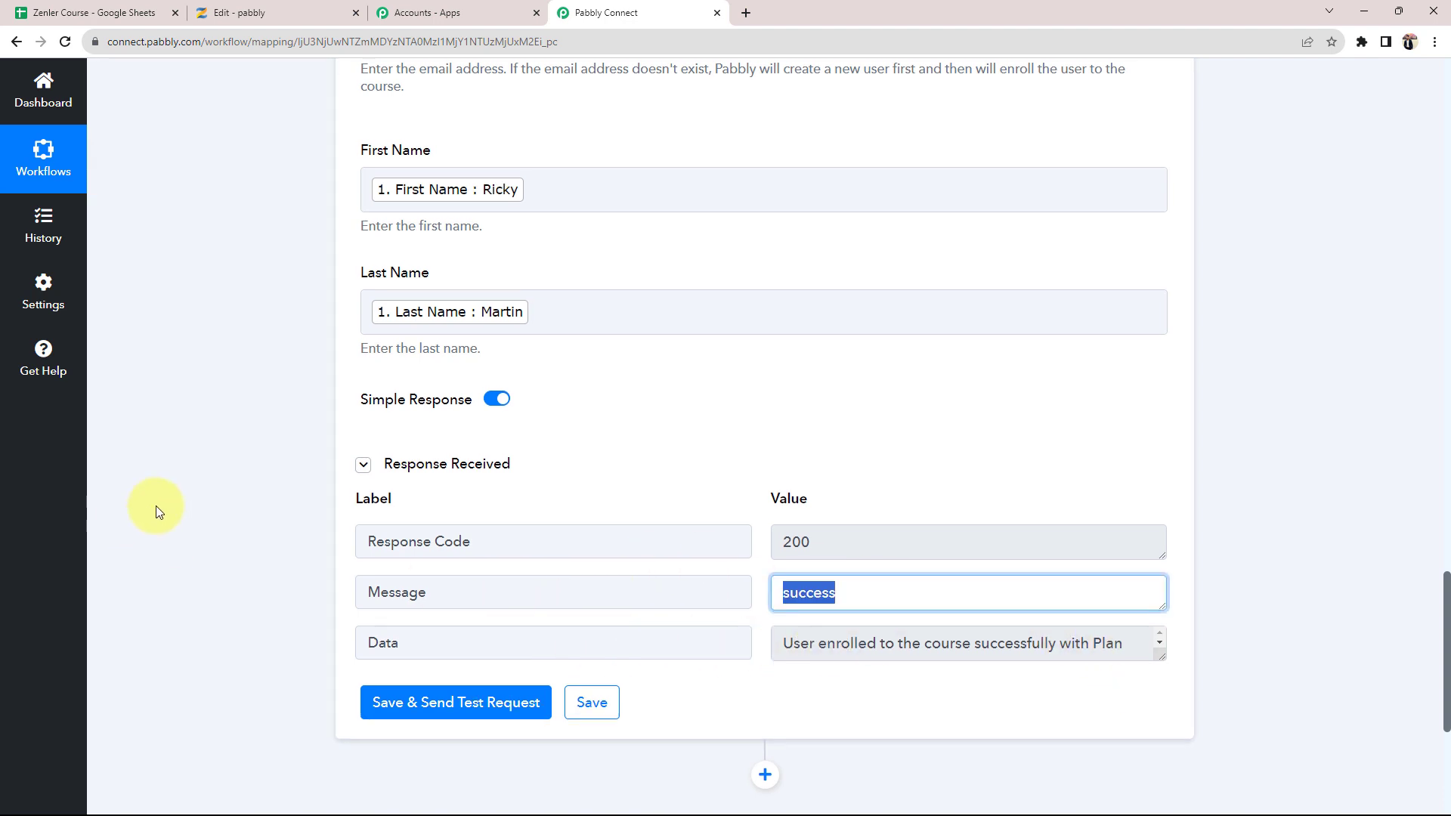
pyautogui.scroll(2, 382, 378)
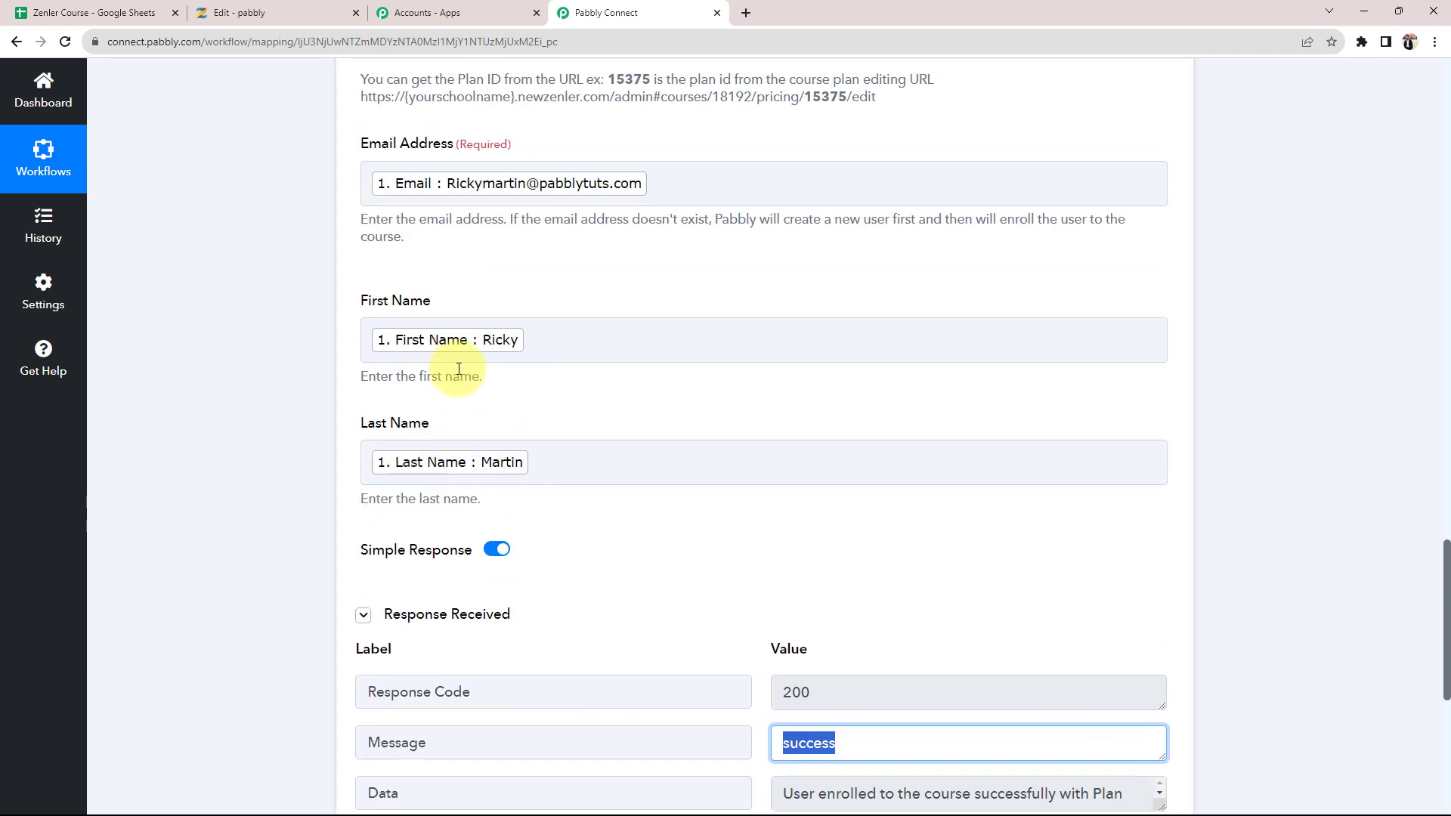
pyautogui.scroll(2, 458, 369)
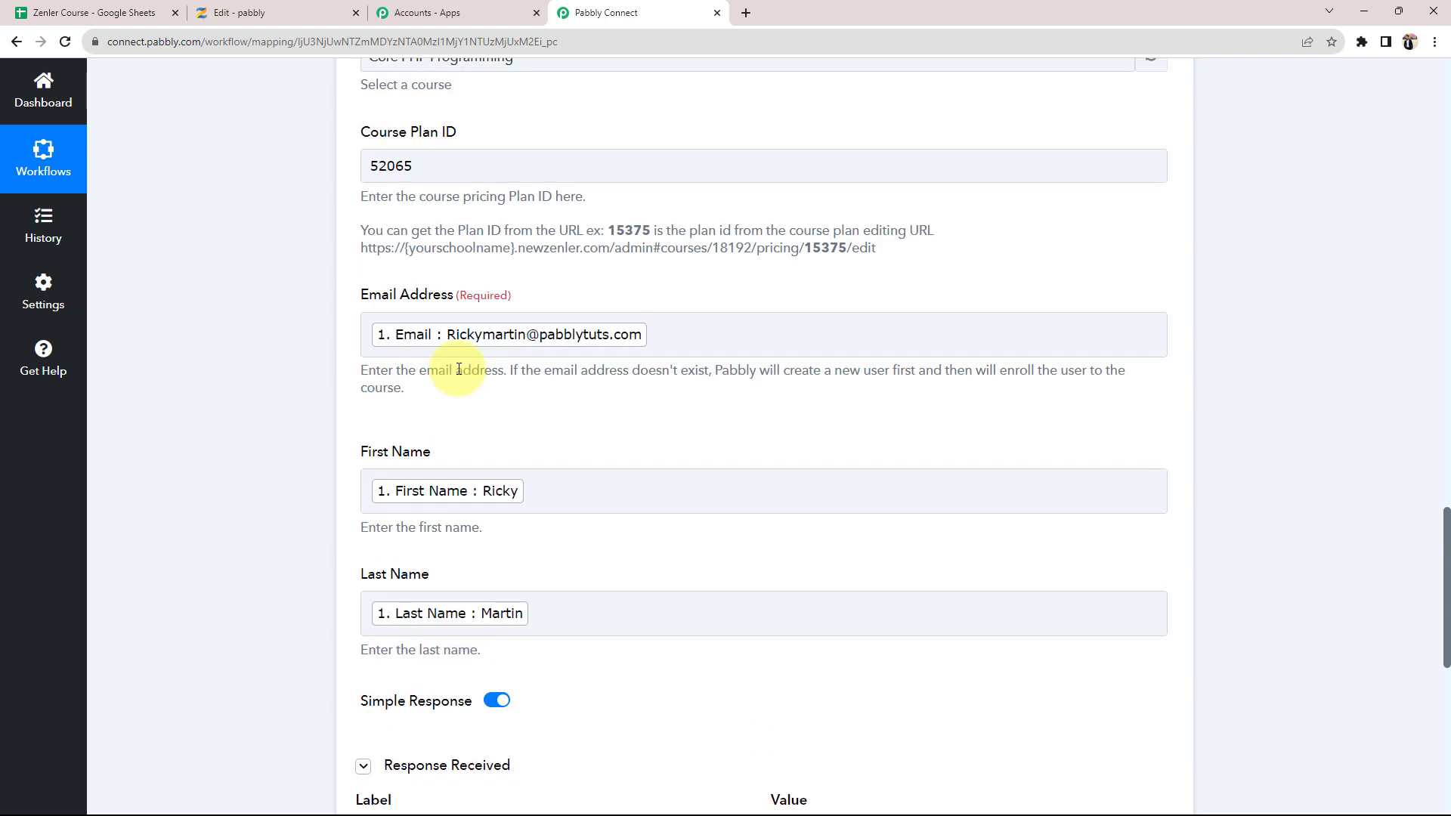
# Step: Switch to Zenler and open the list of students enrolled in the Core PHP Programming course
pyautogui.click(219, 13)
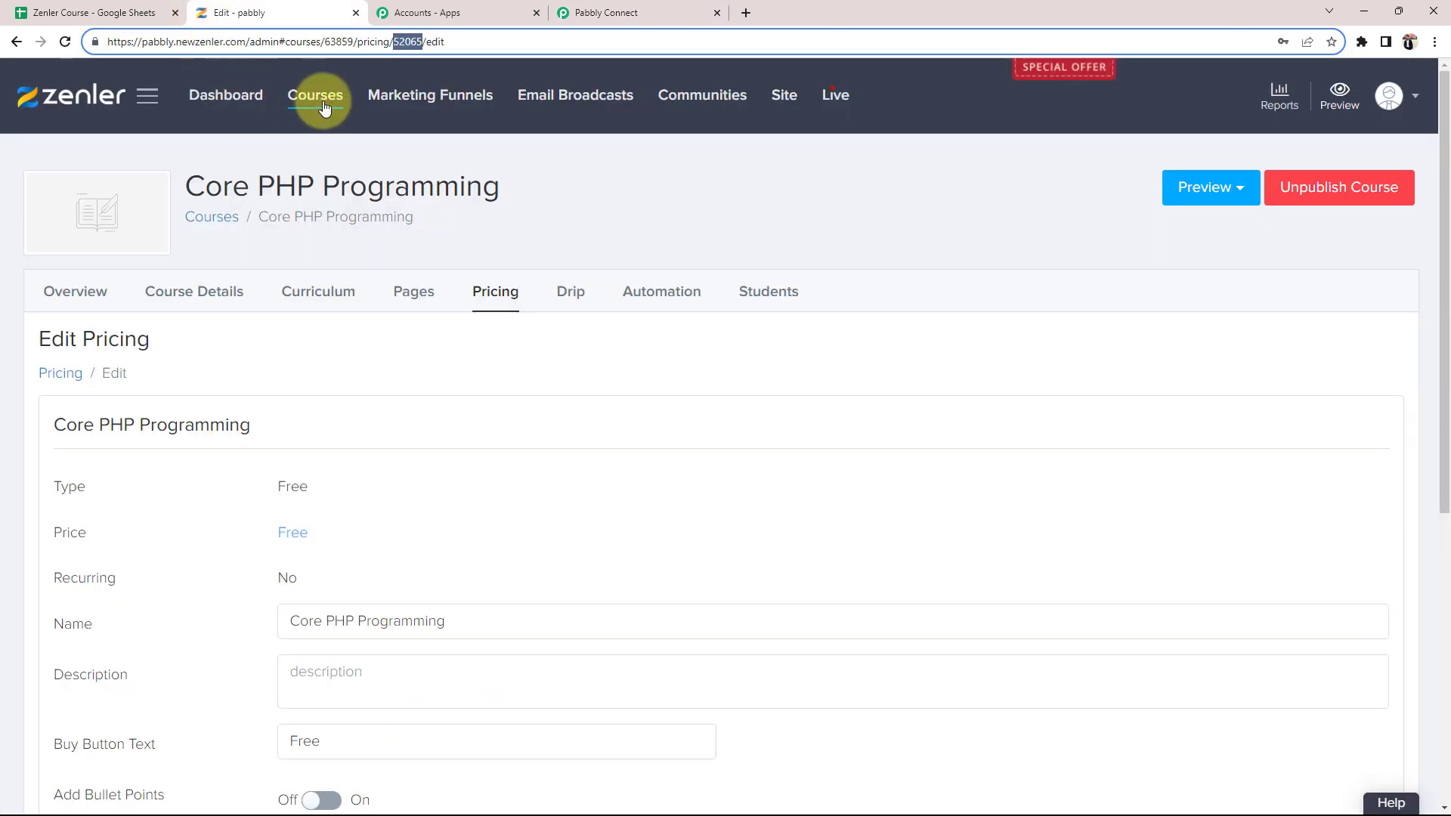
pyautogui.click(321, 99)
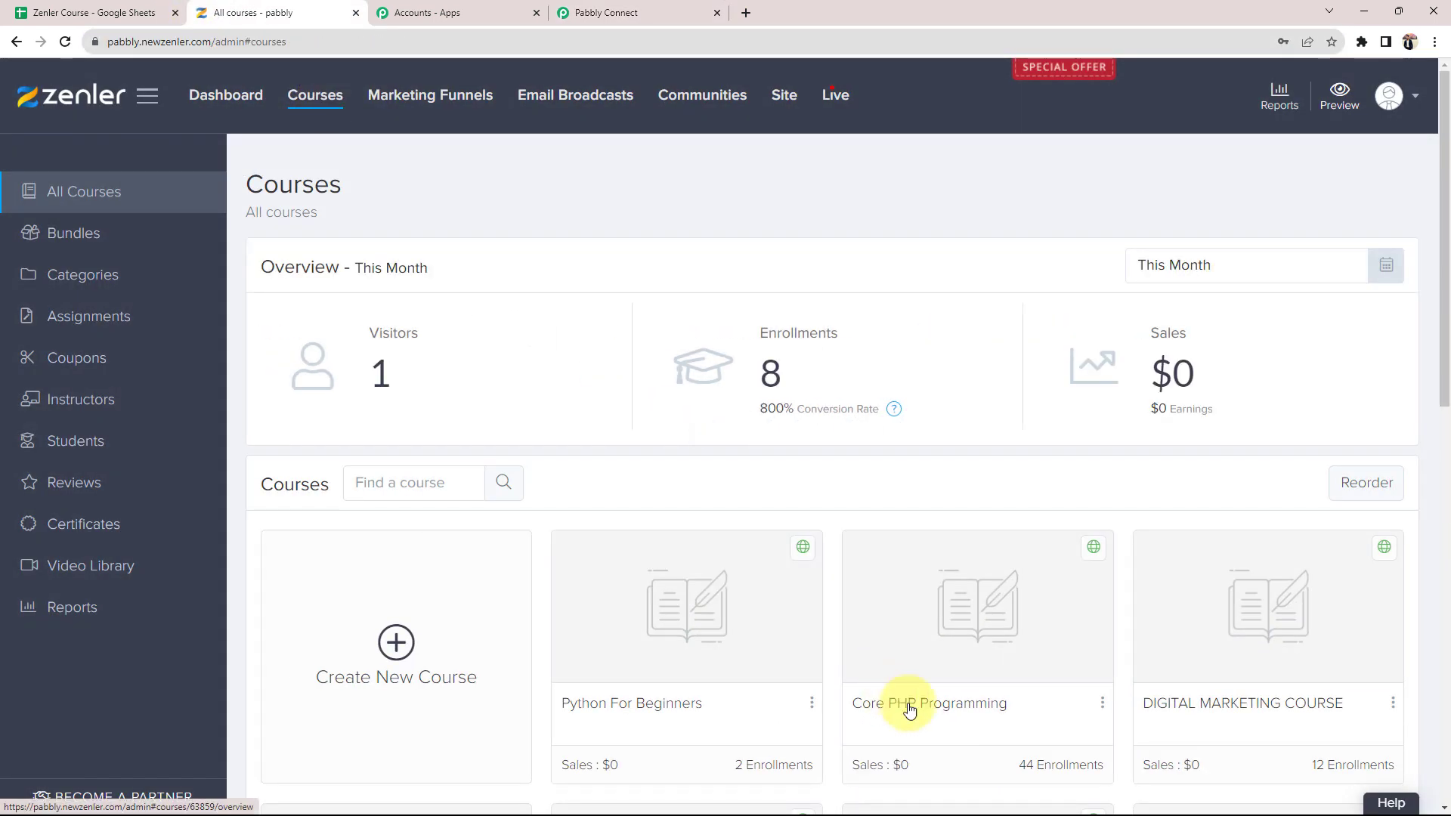
pyautogui.click(948, 705)
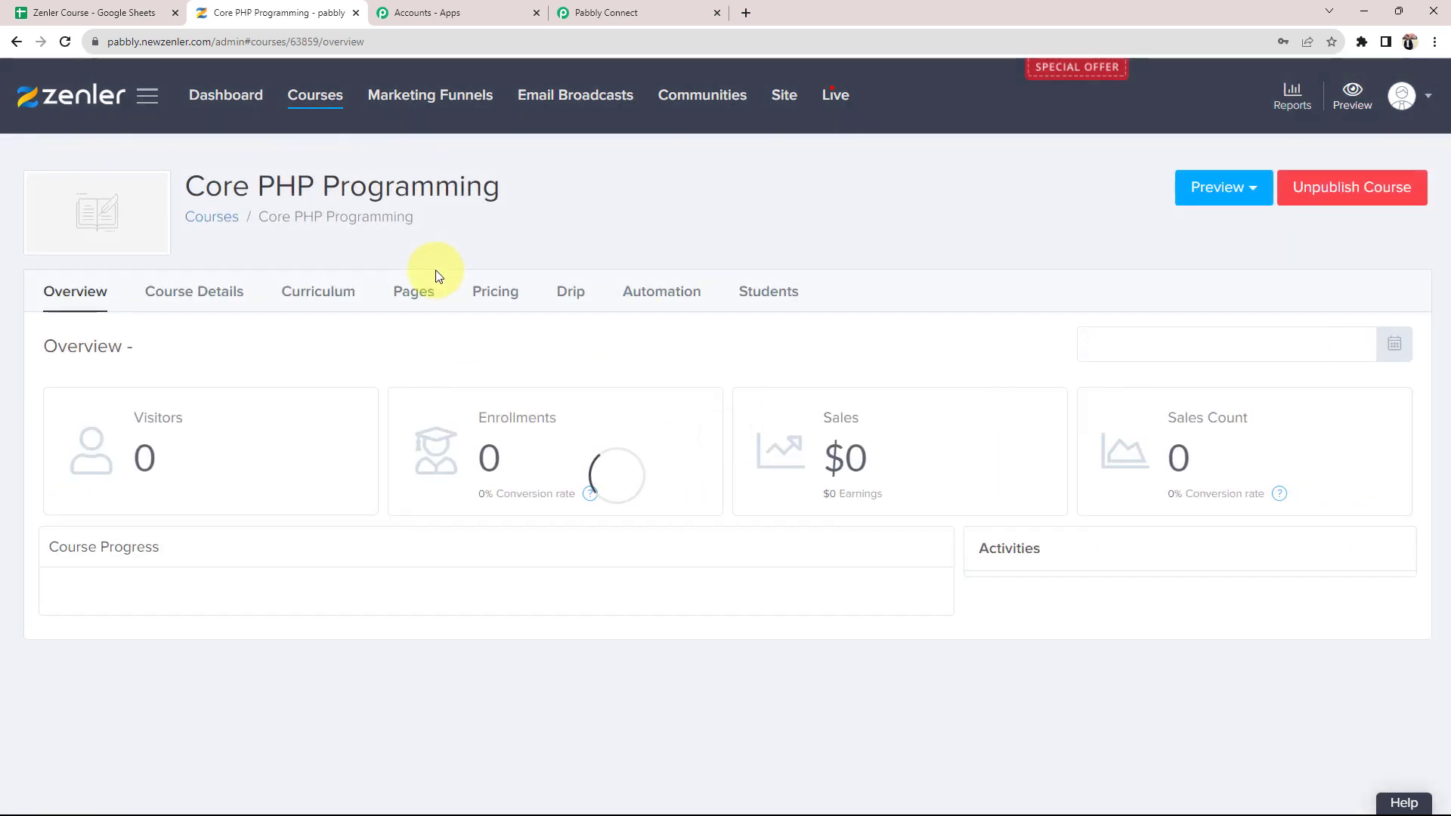
pyautogui.click(760, 300)
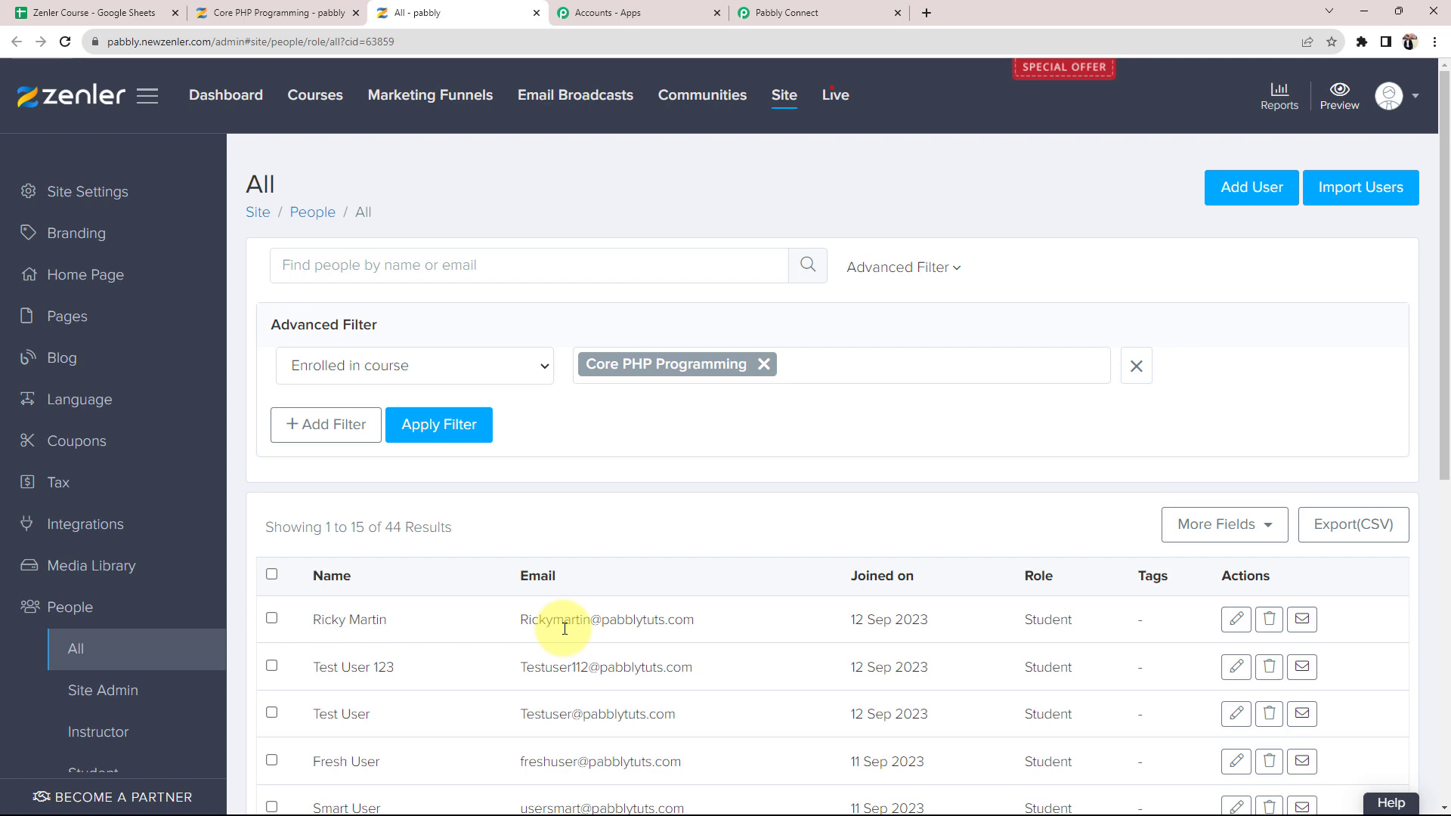
# Step: Switch back to Pabbly Connect and collapse both the Zenler action and the Google Sheets trigger
pyautogui.click(786, 12)
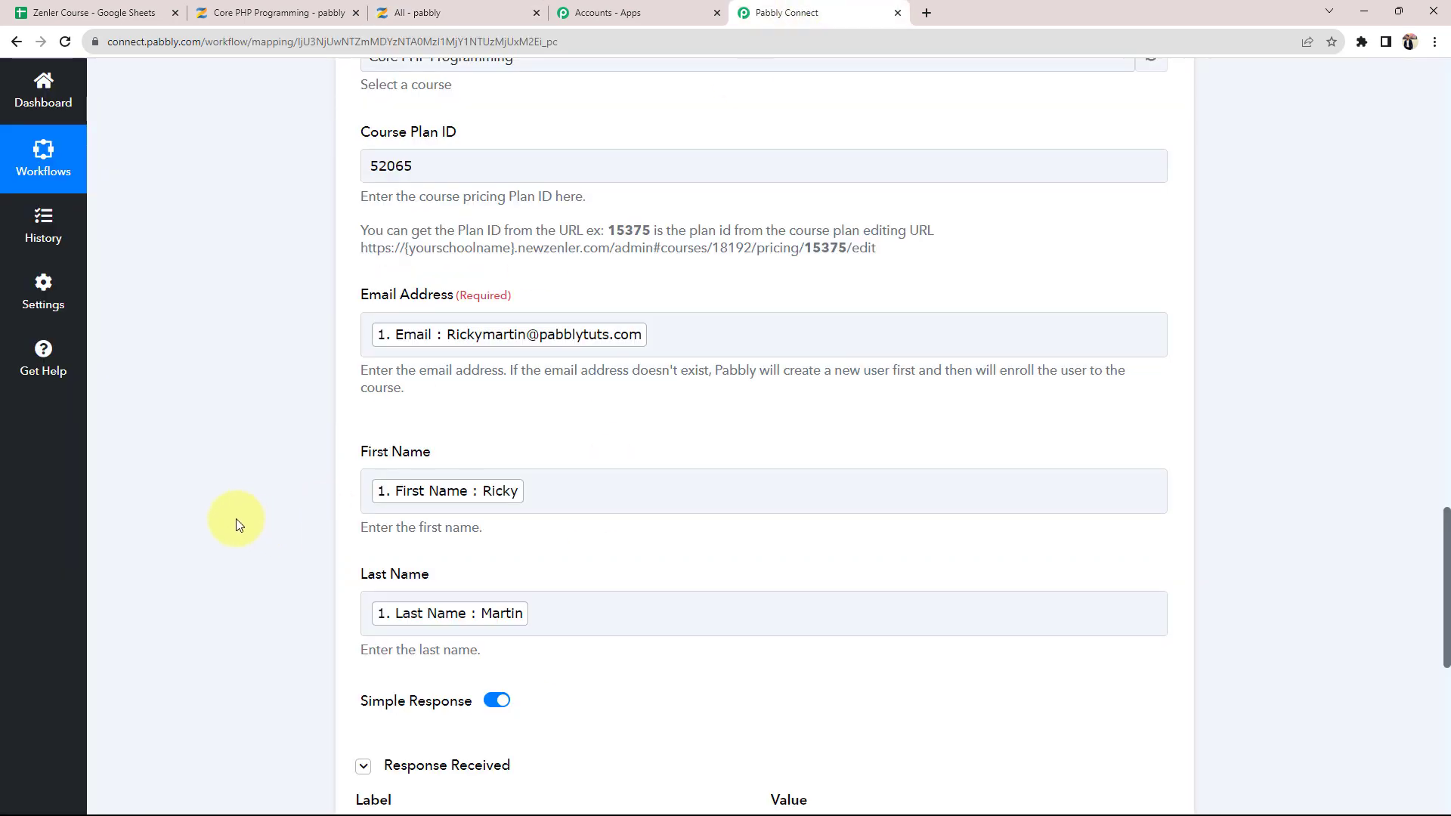
pyautogui.scroll(5, 236, 518)
pyautogui.scroll(5, 236, 518)
pyautogui.click(723, 450)
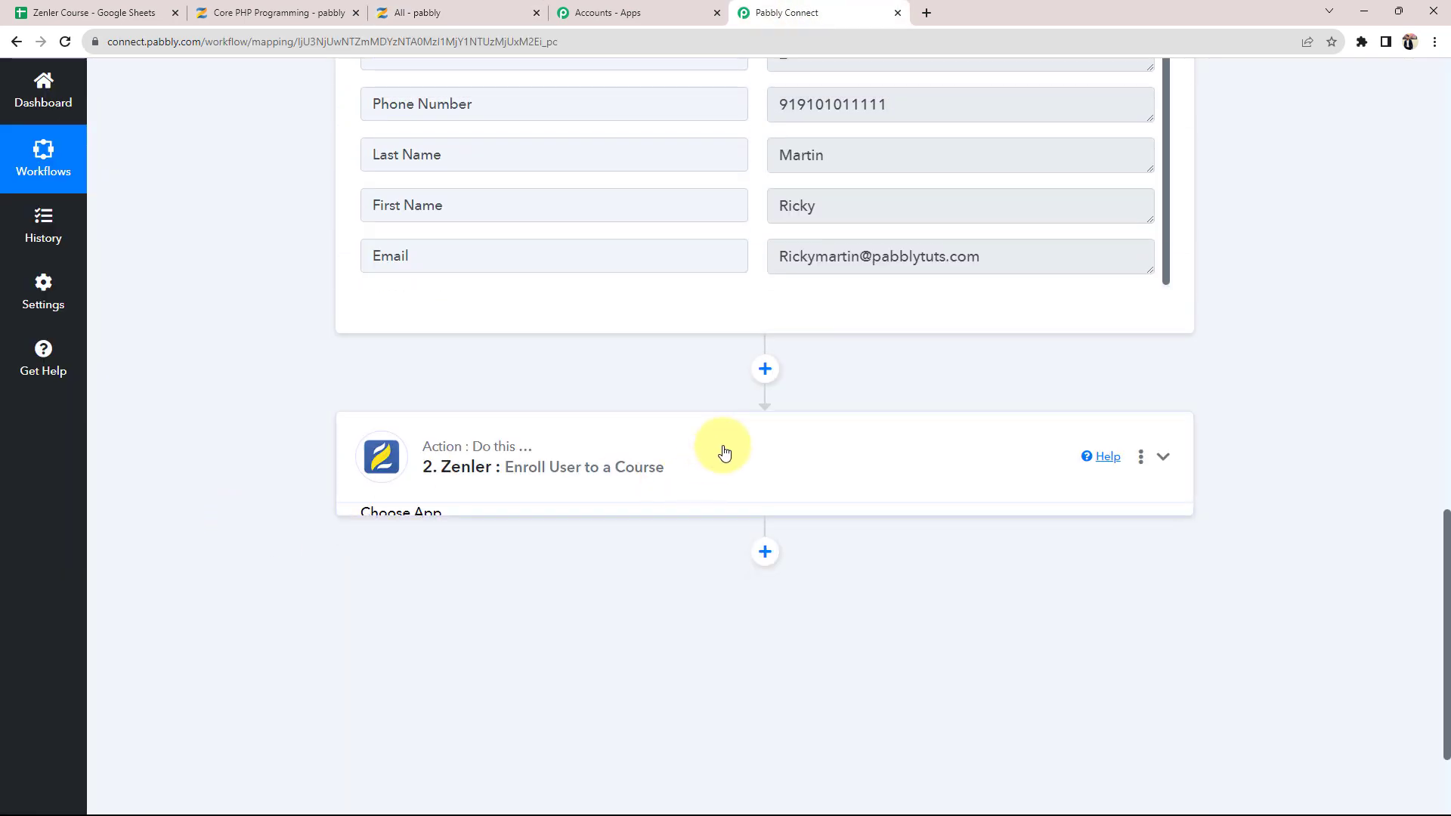
pyautogui.scroll(7, 724, 452)
pyautogui.scroll(10, 724, 451)
pyautogui.click(861, 350)
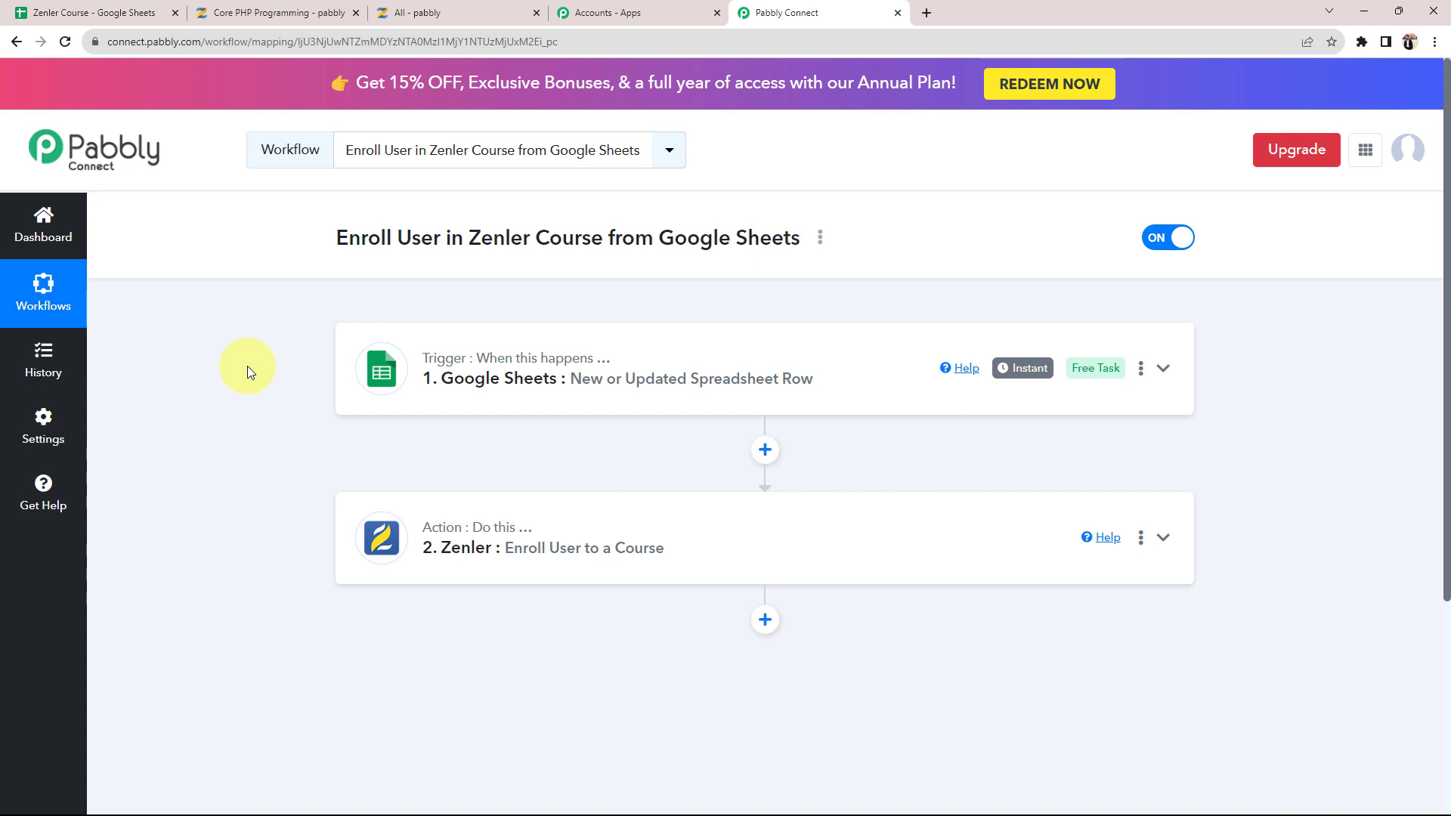
# Step: Switch to Google Sheets and add a new student's first name, last name, email and phone number in row 4
pyautogui.click(105, 13)
pyautogui.click(125, 333)
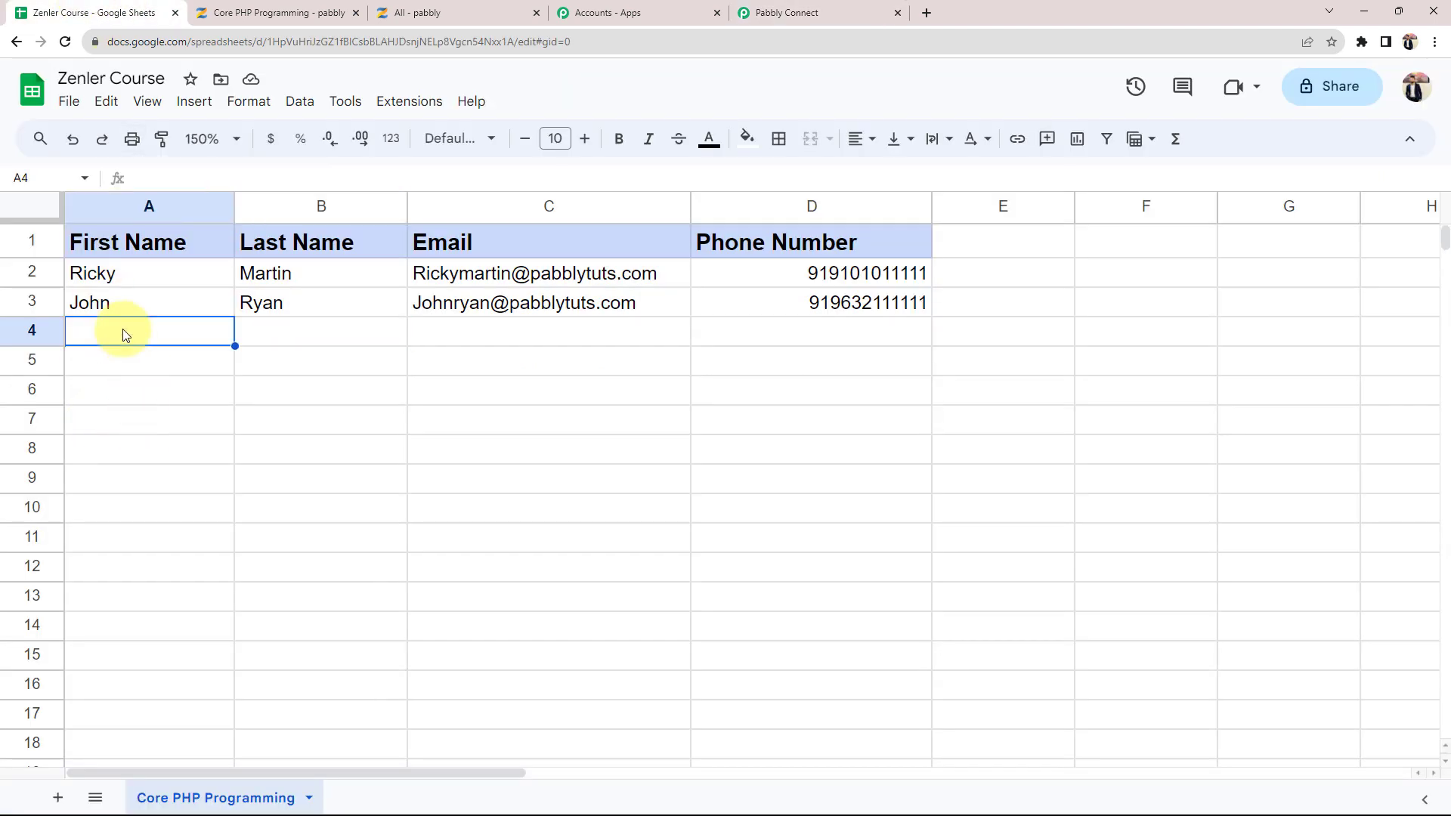
pyautogui.doubleClick(124, 332)
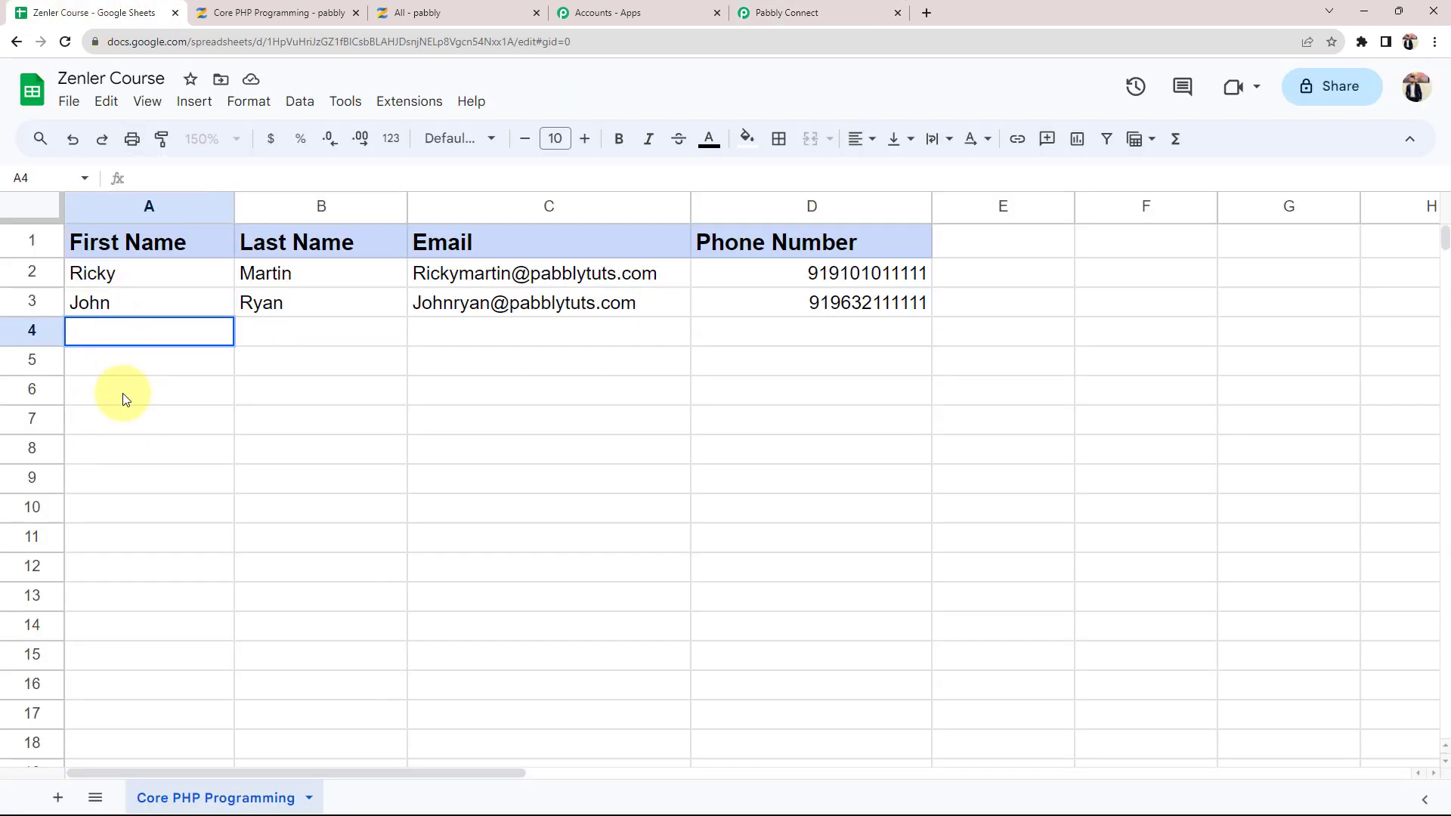
pyautogui.hotkey('ctrl', 'v')
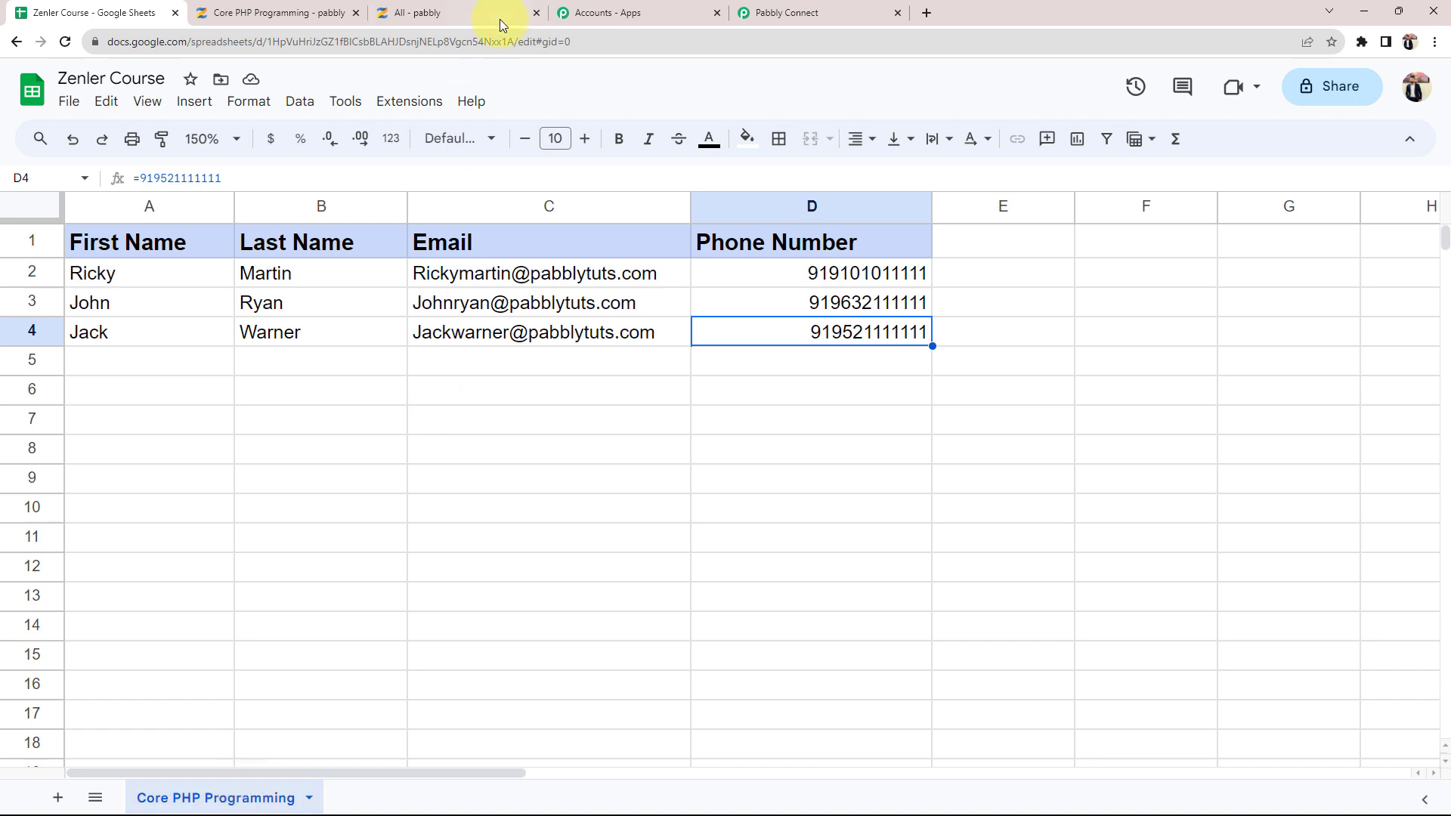
# Step: Refresh the Core PHP Programming student list in Zenler, check the new student's name and email, and return to Pabbly Connect
pyautogui.click(461, 12)
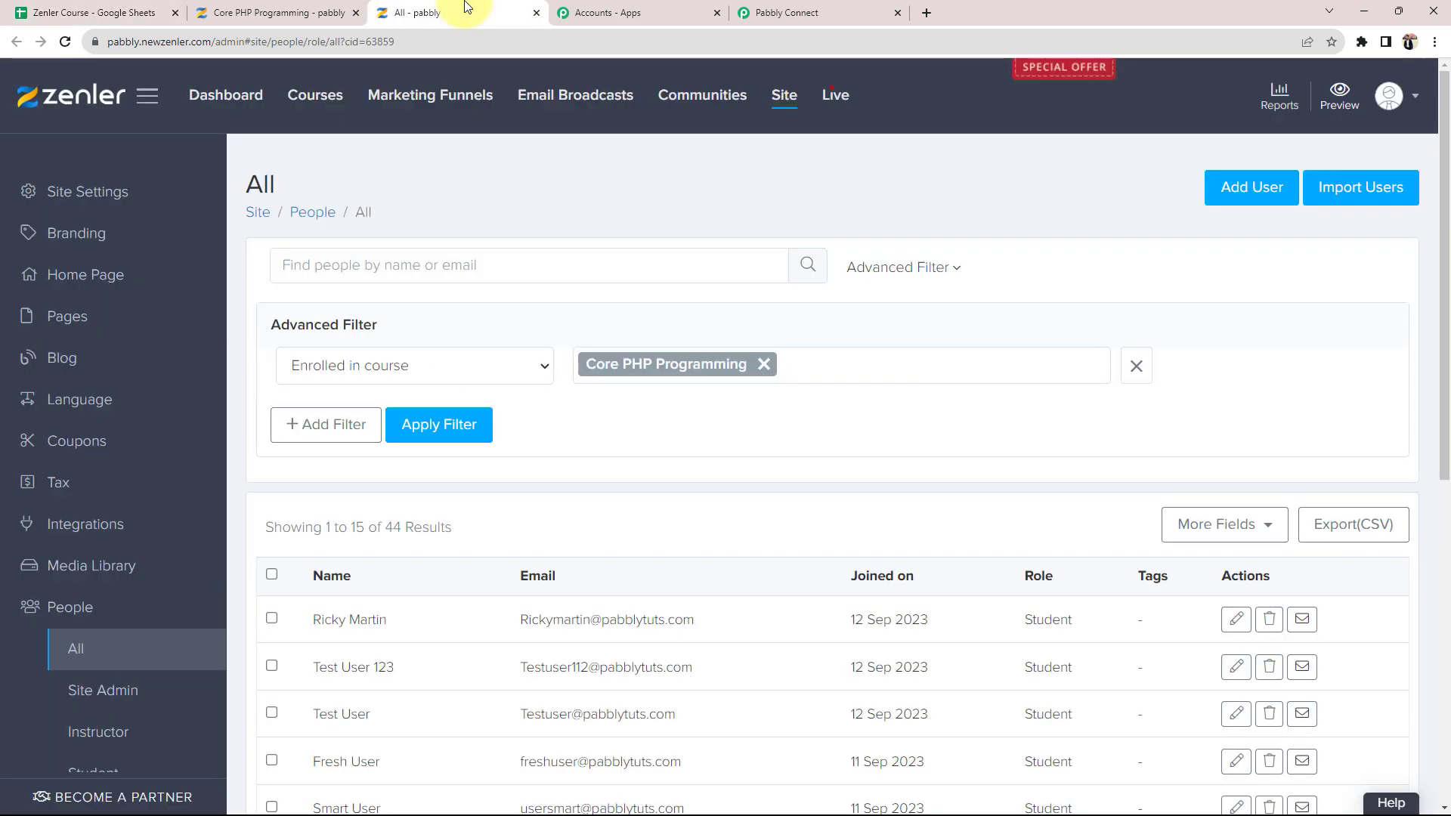
pyautogui.click(67, 41)
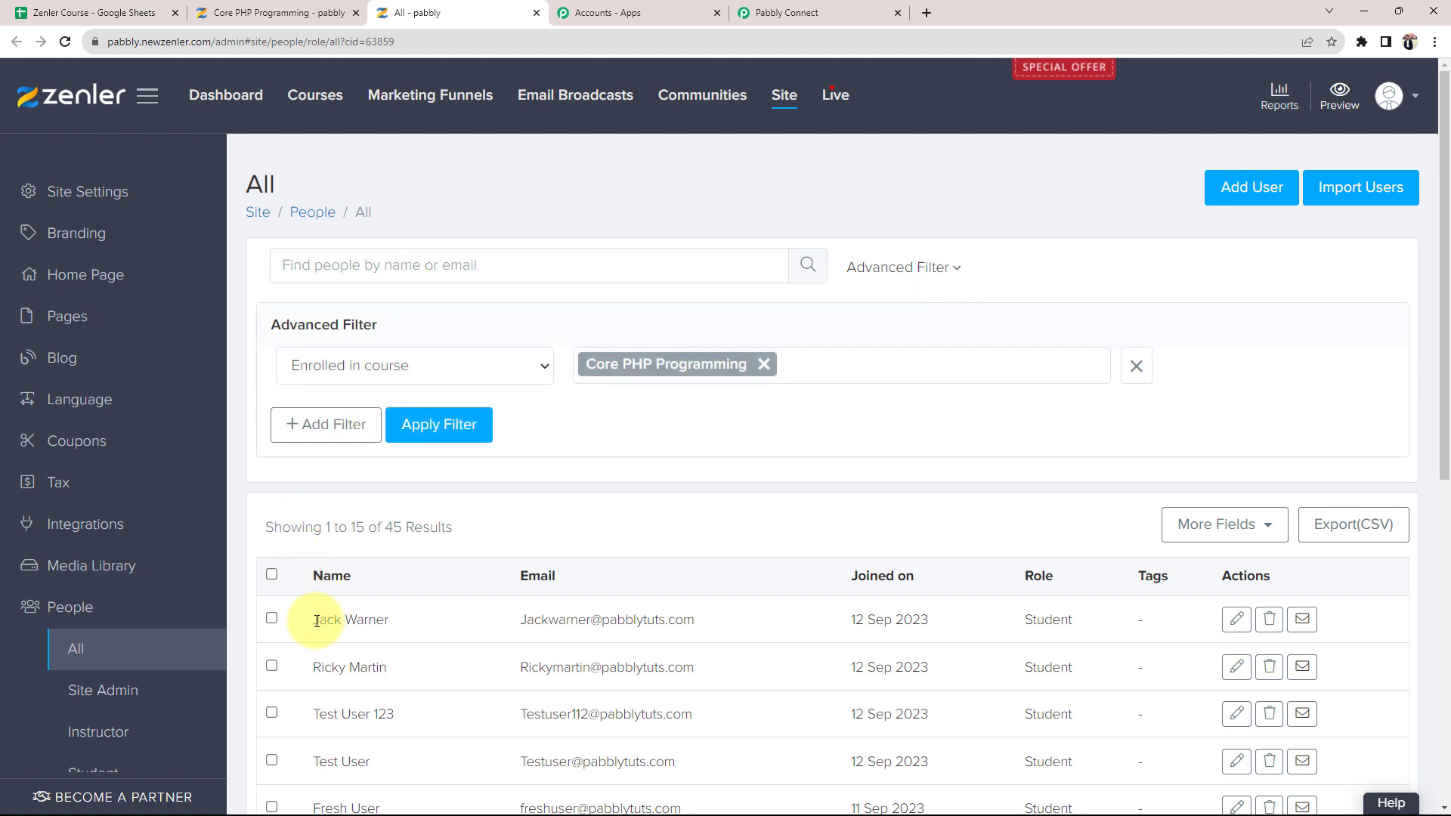
pyautogui.moveTo(320, 621); pyautogui.dragTo(385, 620)
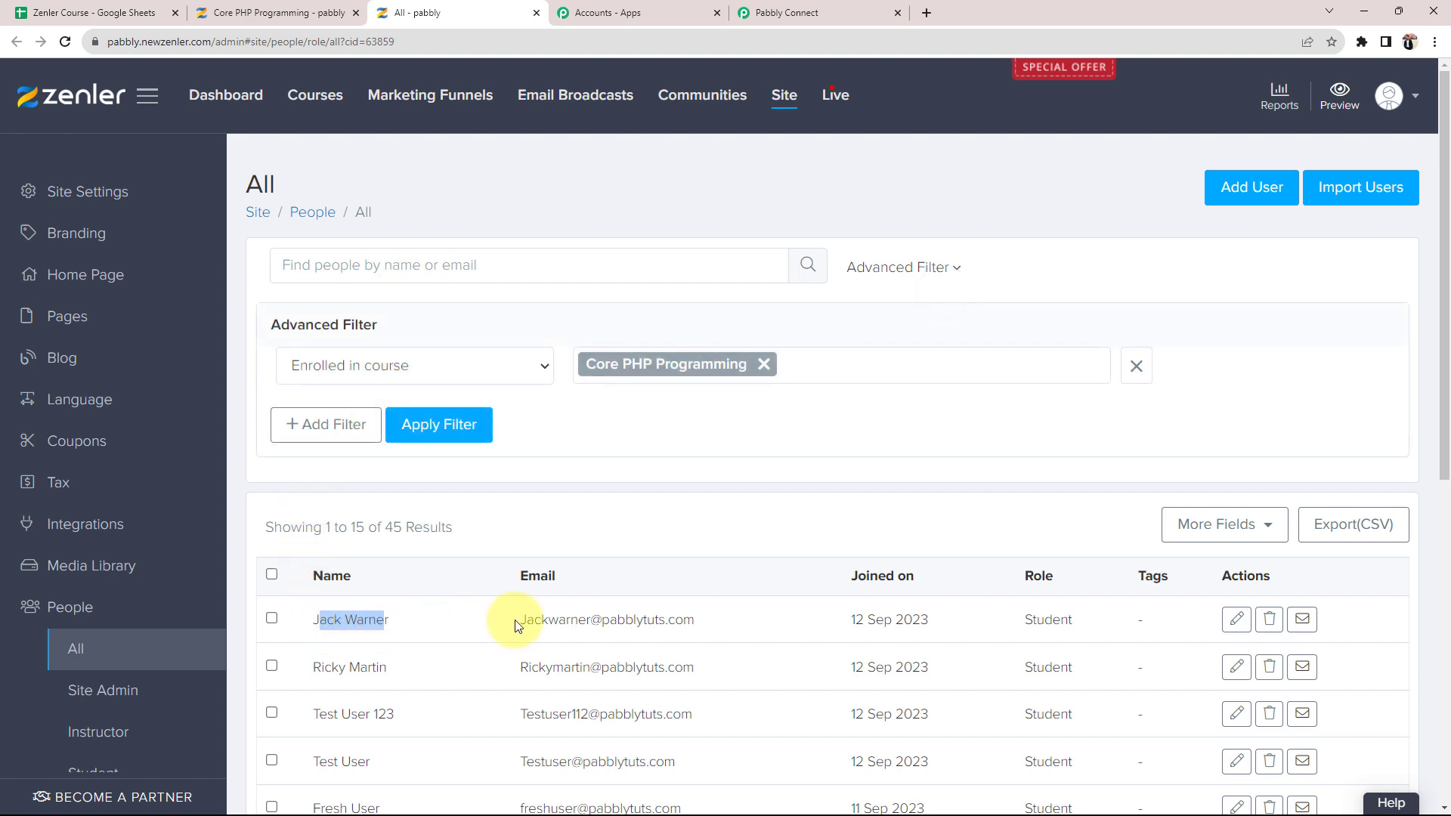
pyautogui.moveTo(527, 620); pyautogui.dragTo(689, 620)
pyautogui.click(880, 12)
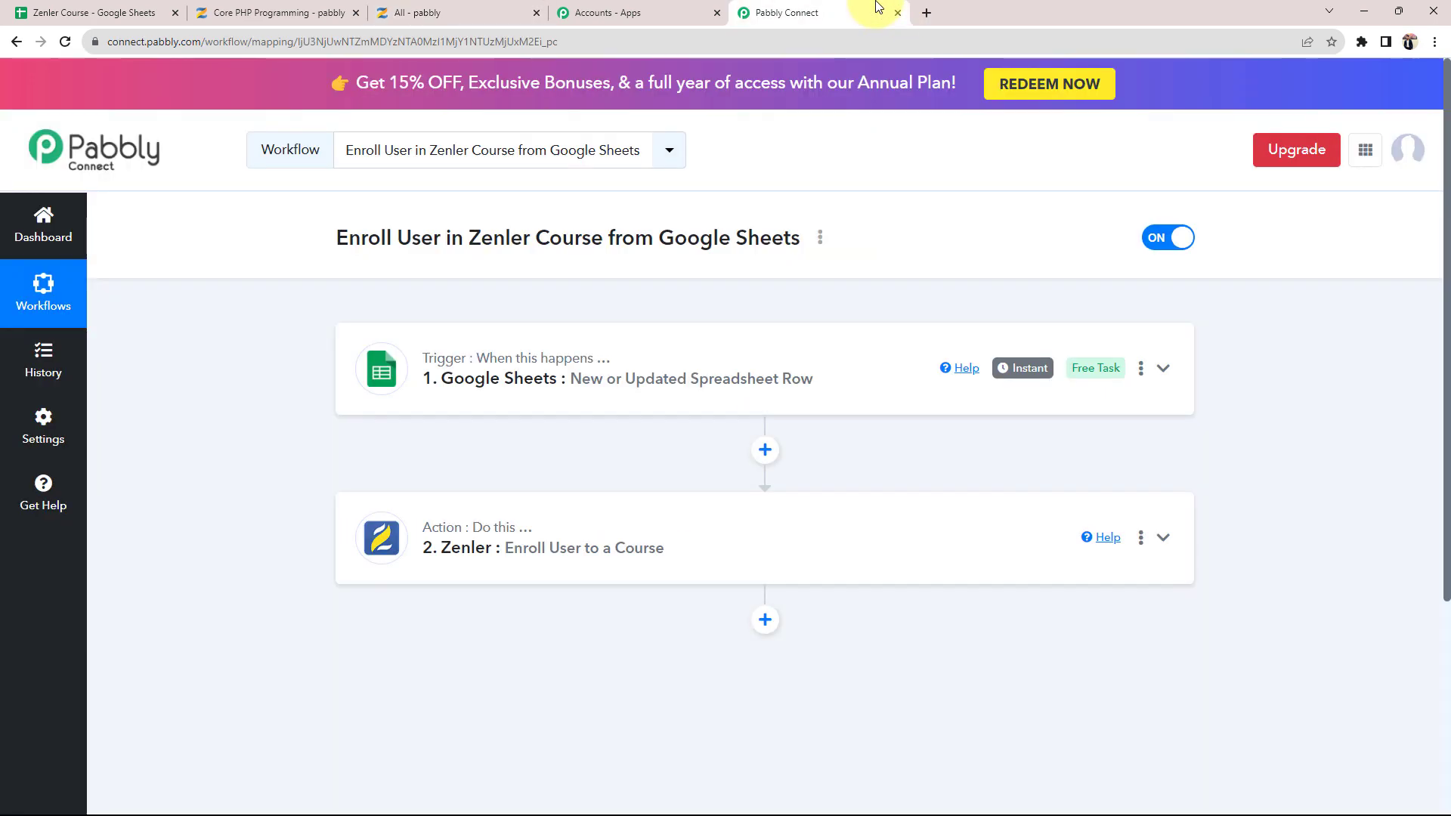